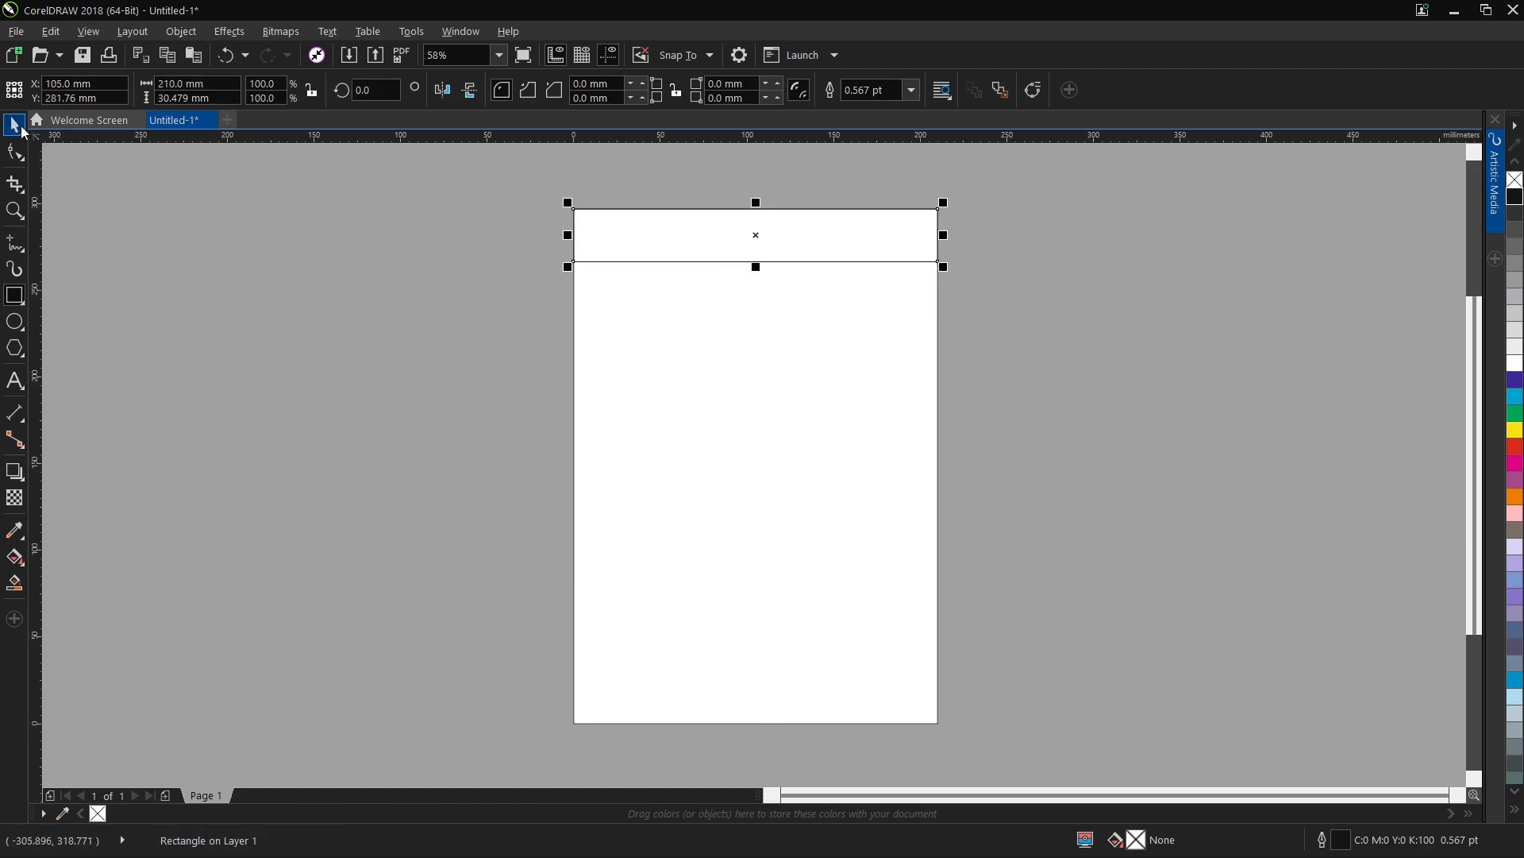
# Duplicate the header rectangle in place and narrow the copy to a strip about 10 mm wide along the header's right end.
pyautogui.hotkey('ctrl', 'c')
pyautogui.hotkey('ctrl', 'v')
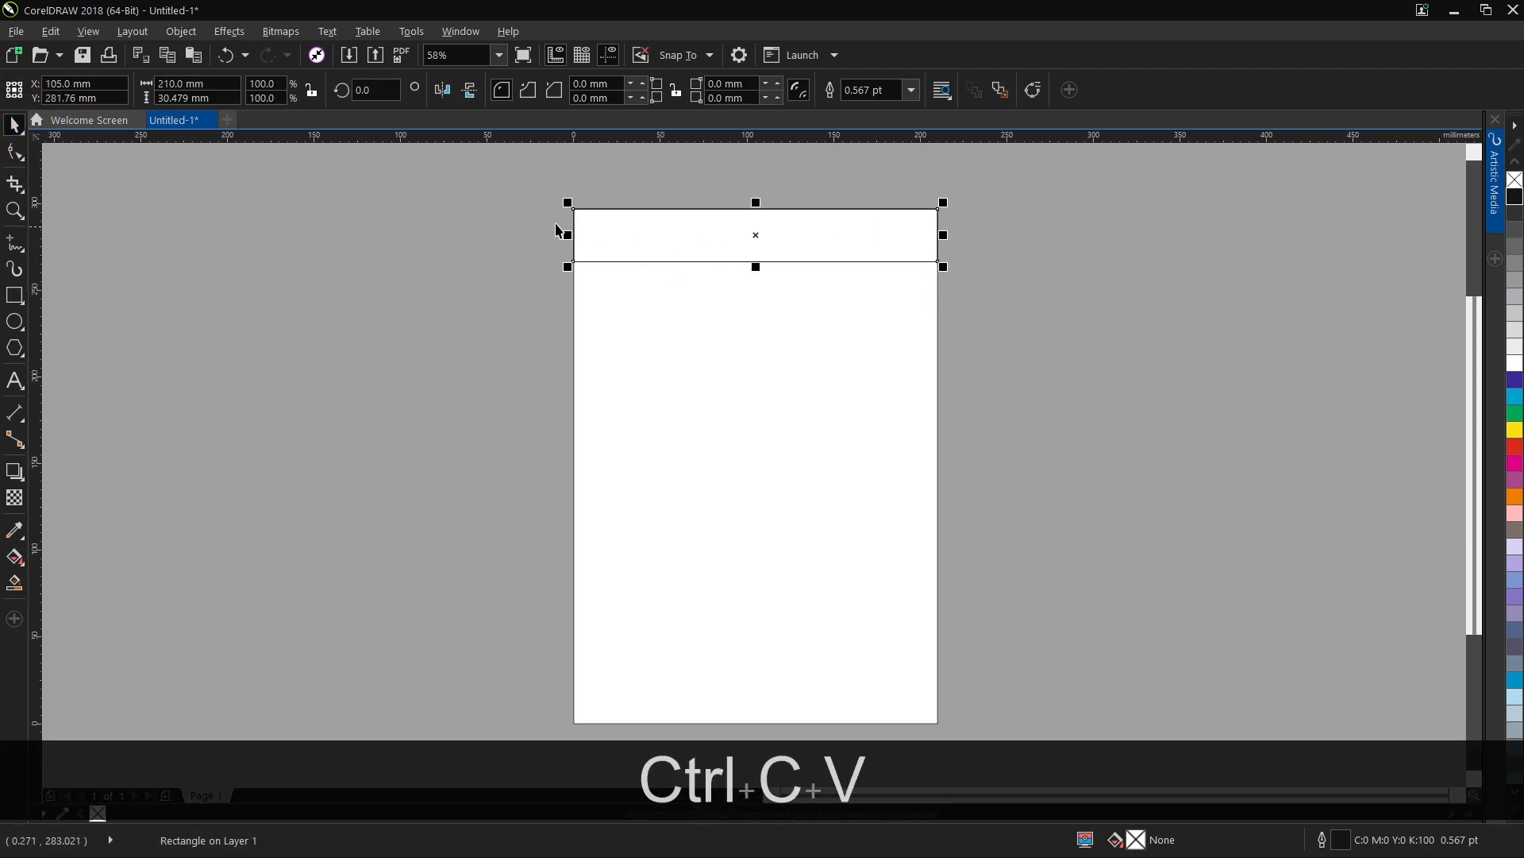
pyautogui.moveTo(568, 237); pyautogui.dragTo(920, 262)
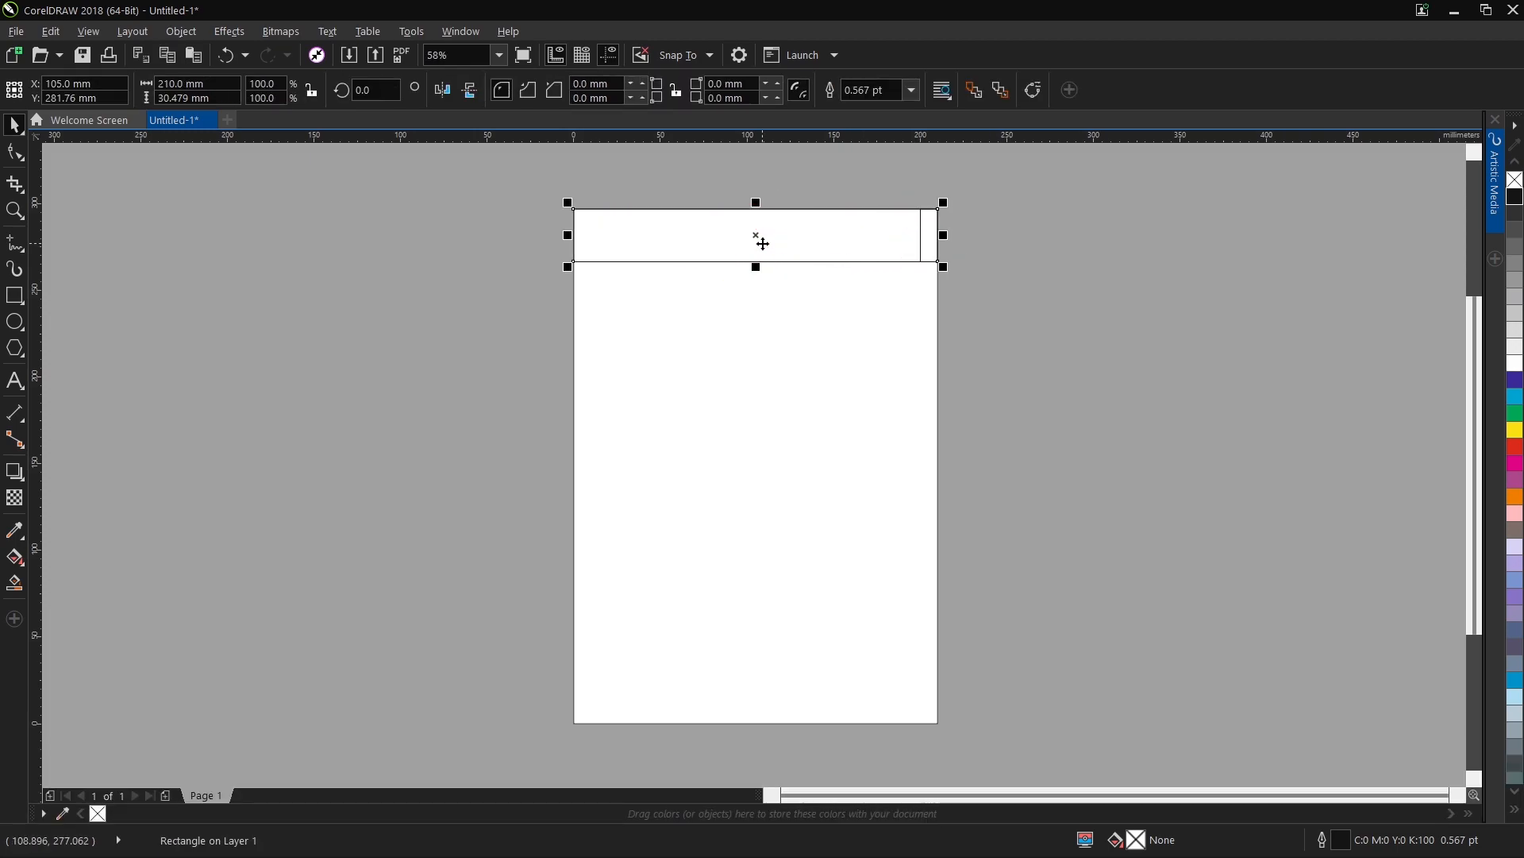
# Apply an elliptical fountain fill to the wide header rectangle, running from a white centre to light grey across its full width.
pyautogui.click(17, 564)
pyautogui.click(19, 559)
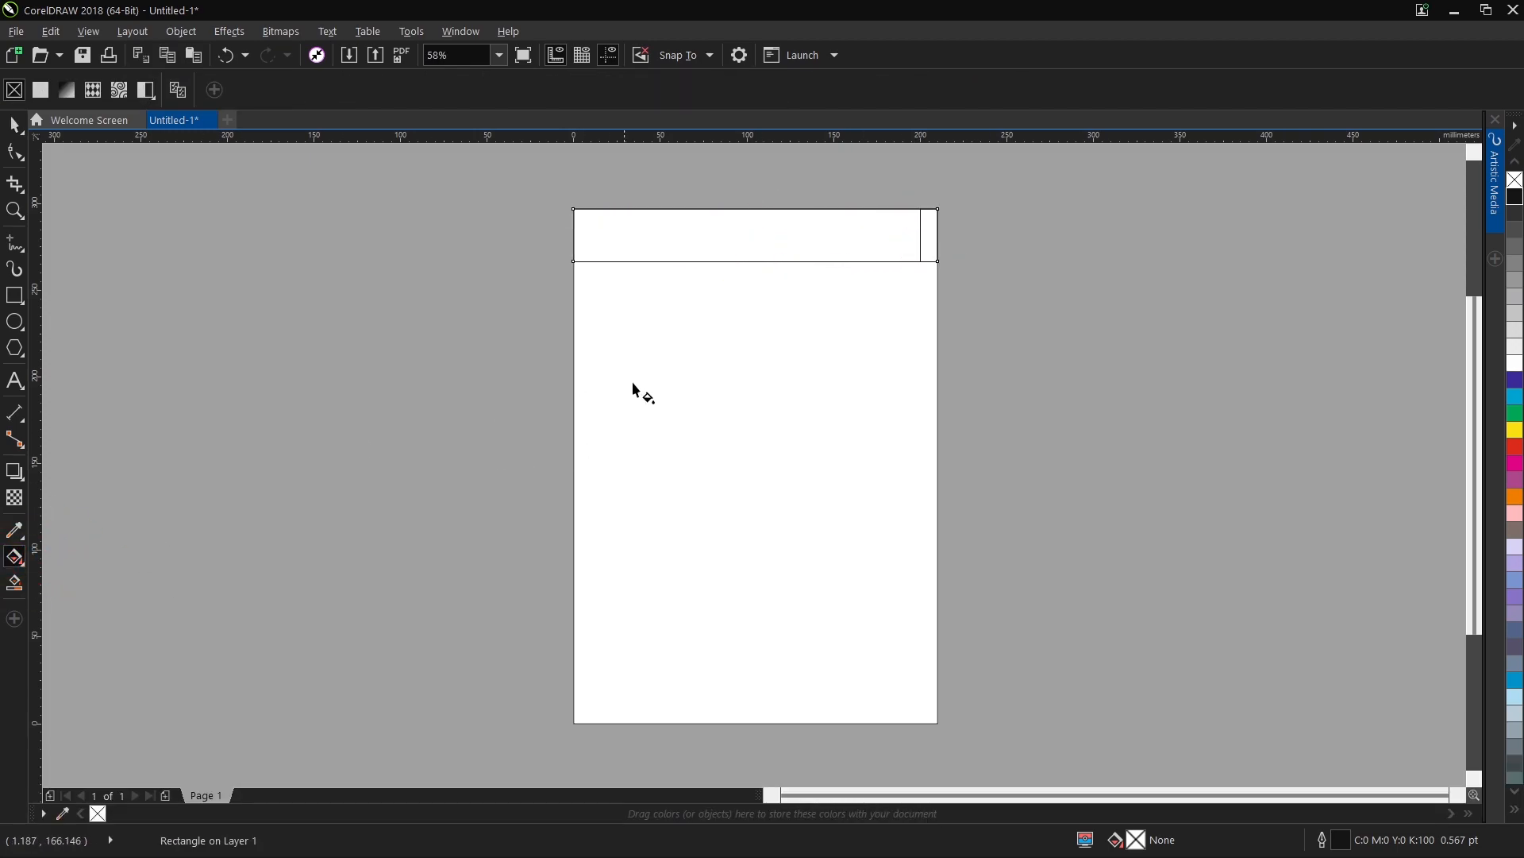
pyautogui.moveTo(731, 235); pyautogui.dragTo(781, 234)
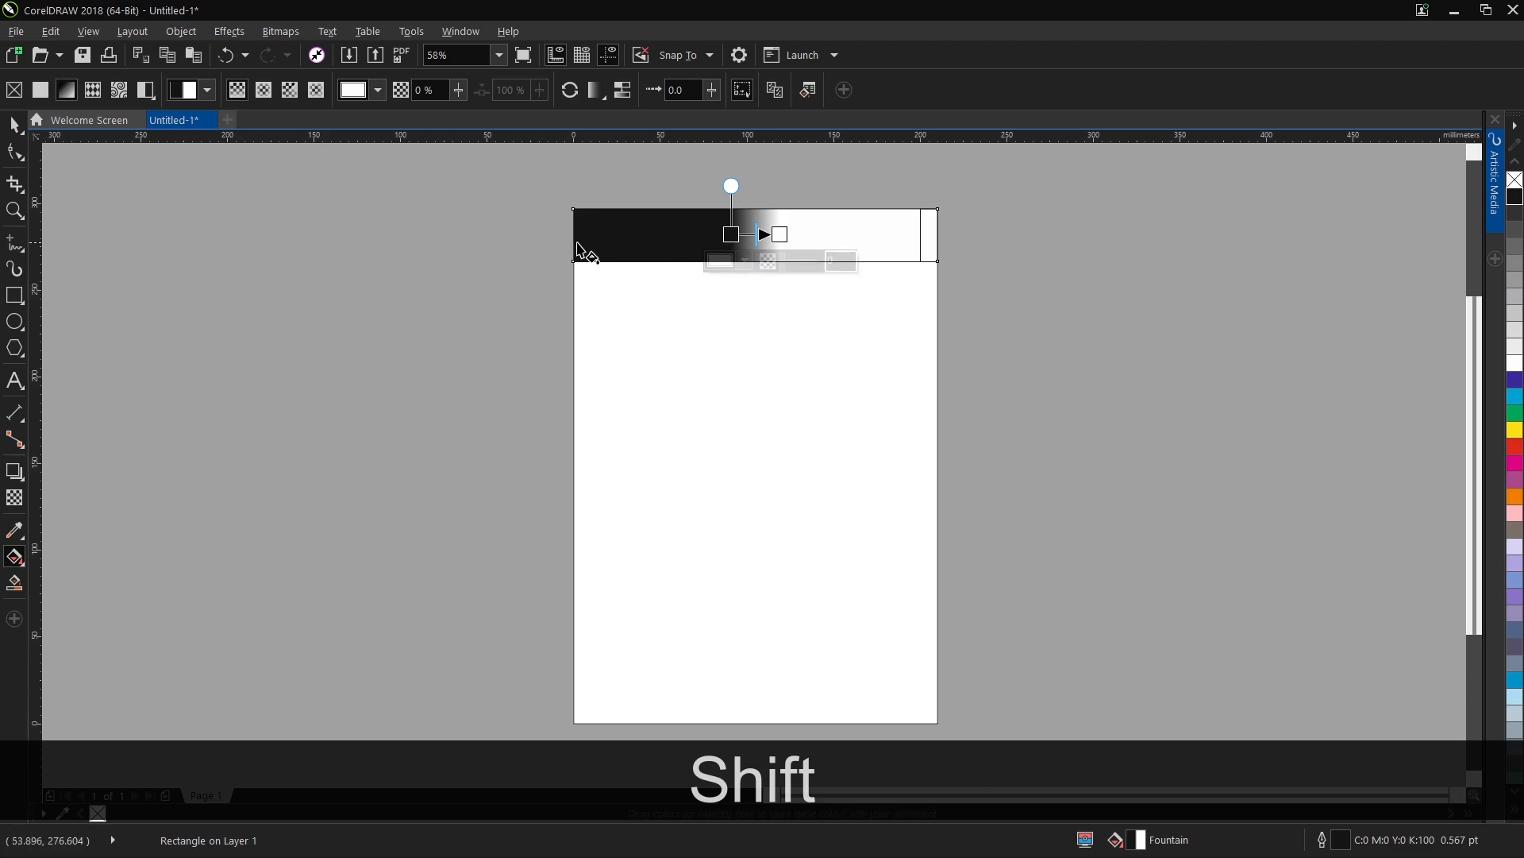
pyautogui.click(272, 93)
pyautogui.scroll(2, 768, 230)
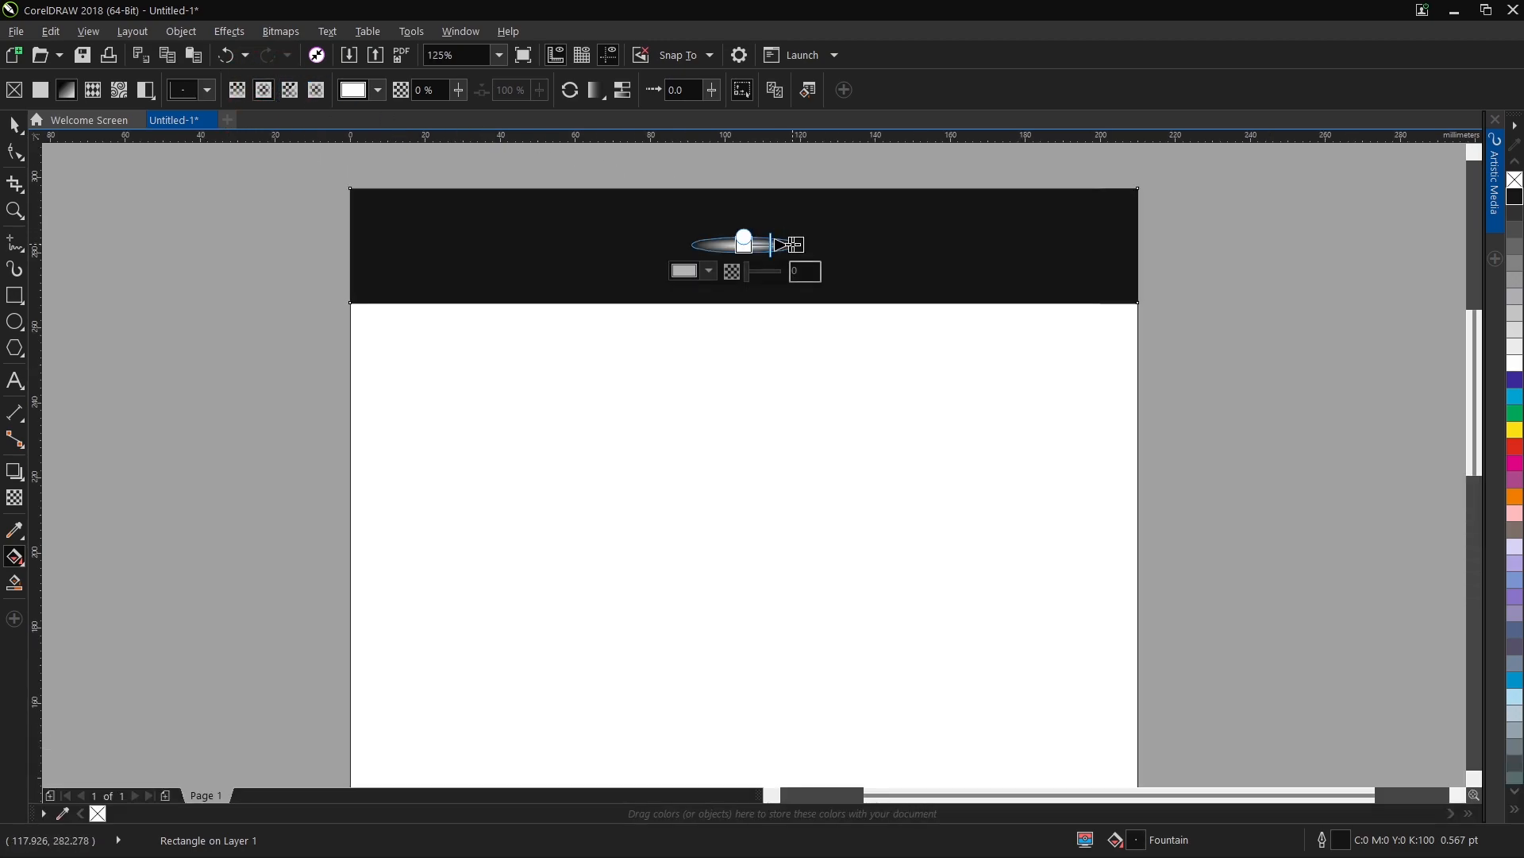
pyautogui.moveTo(995, 238); pyautogui.dragTo(1138, 238)
pyautogui.moveTo(801, 243); pyautogui.dragTo(797, 243)
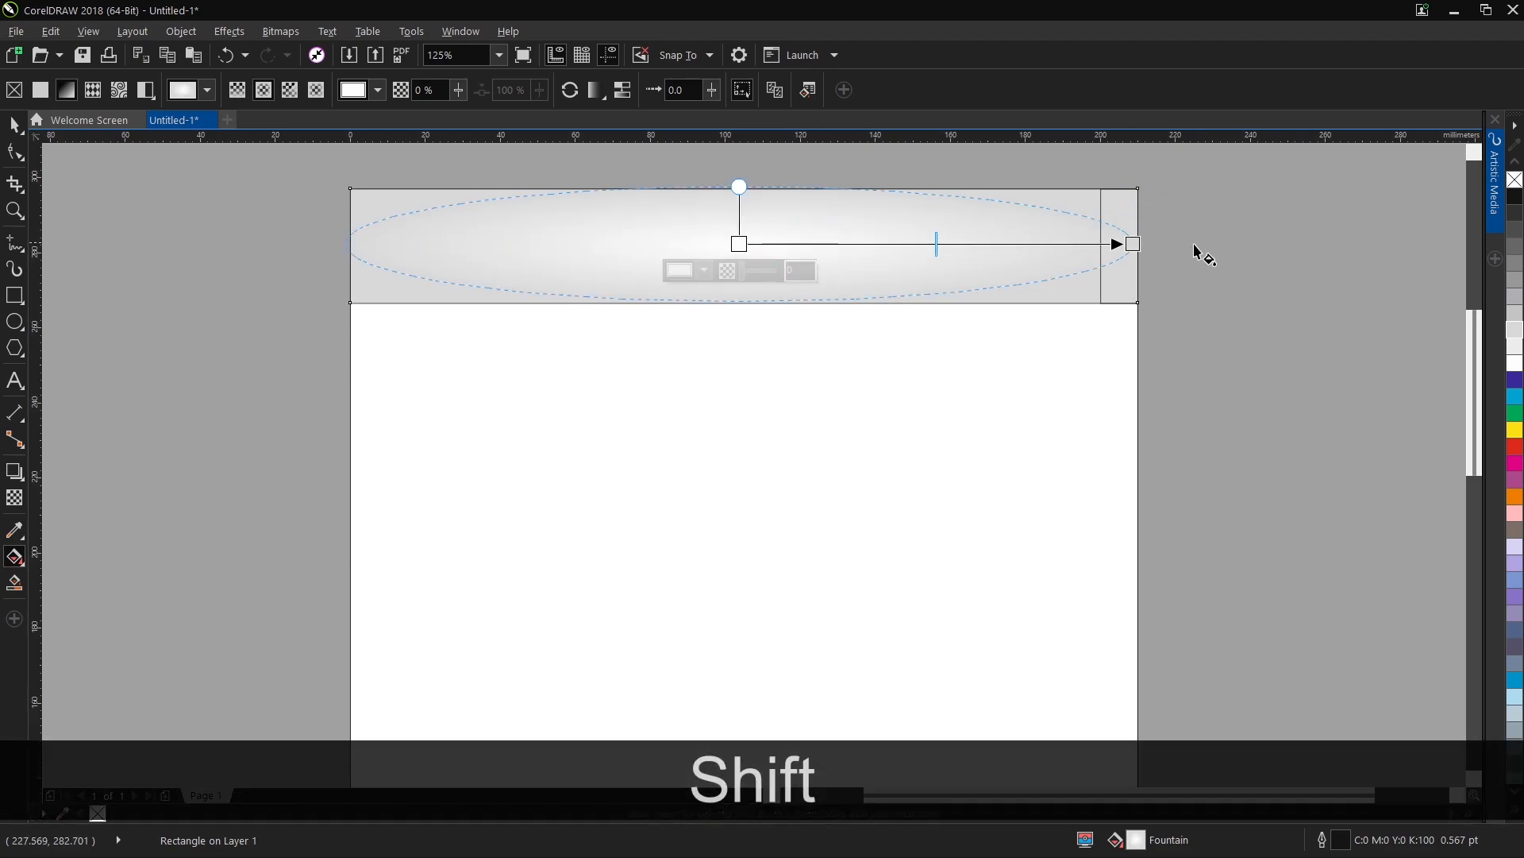
pyautogui.moveTo(1132, 244); pyautogui.dragTo(1167, 244)
# Remove the gradient header's outline and fill the narrow strip at its right end with red.
pyautogui.click(14, 125)
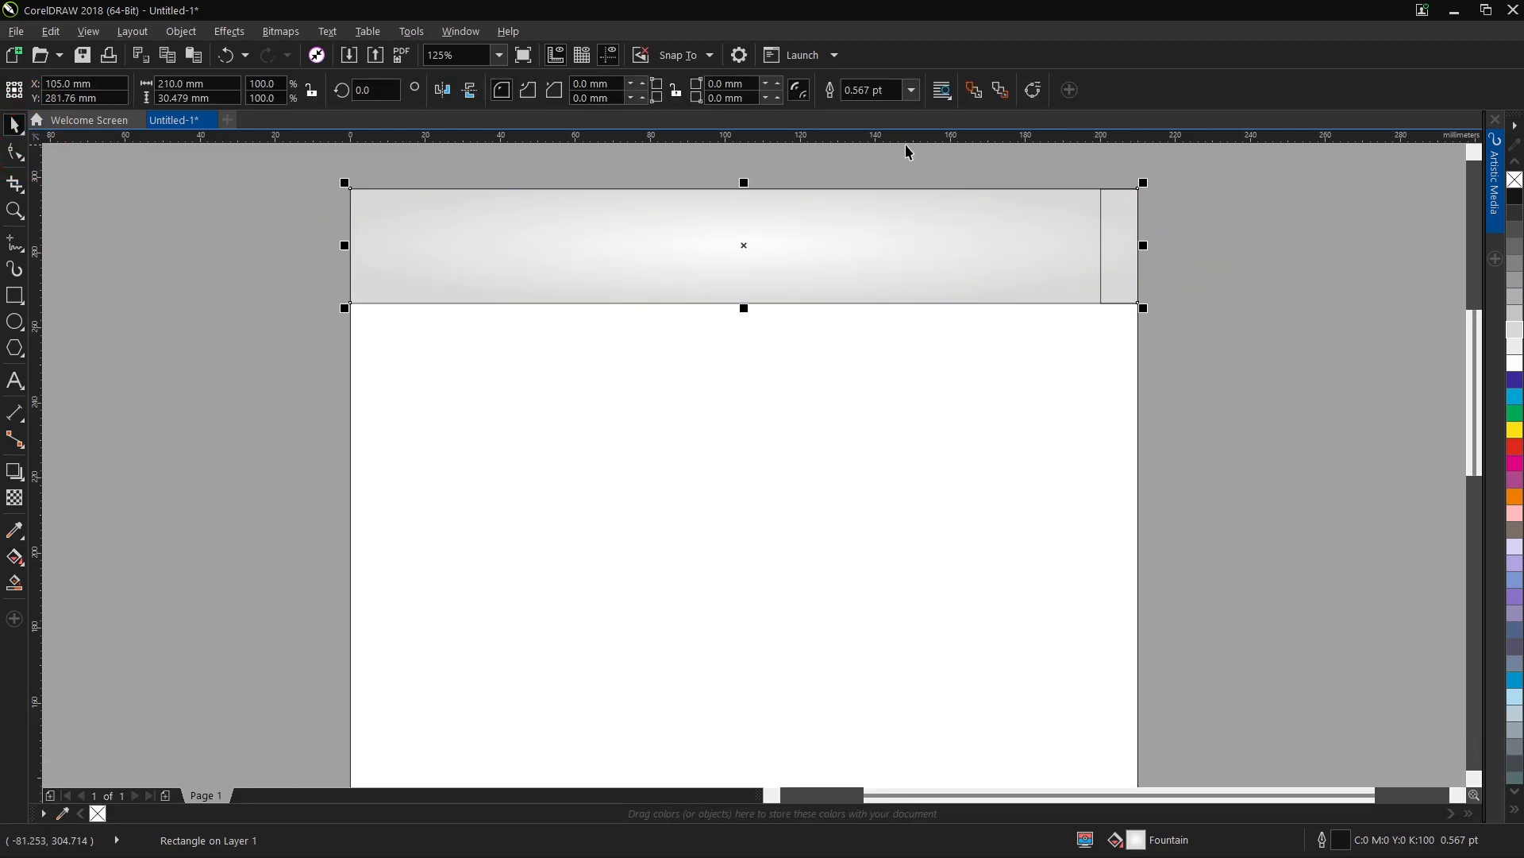
pyautogui.click(1344, 211)
pyautogui.click(1120, 238)
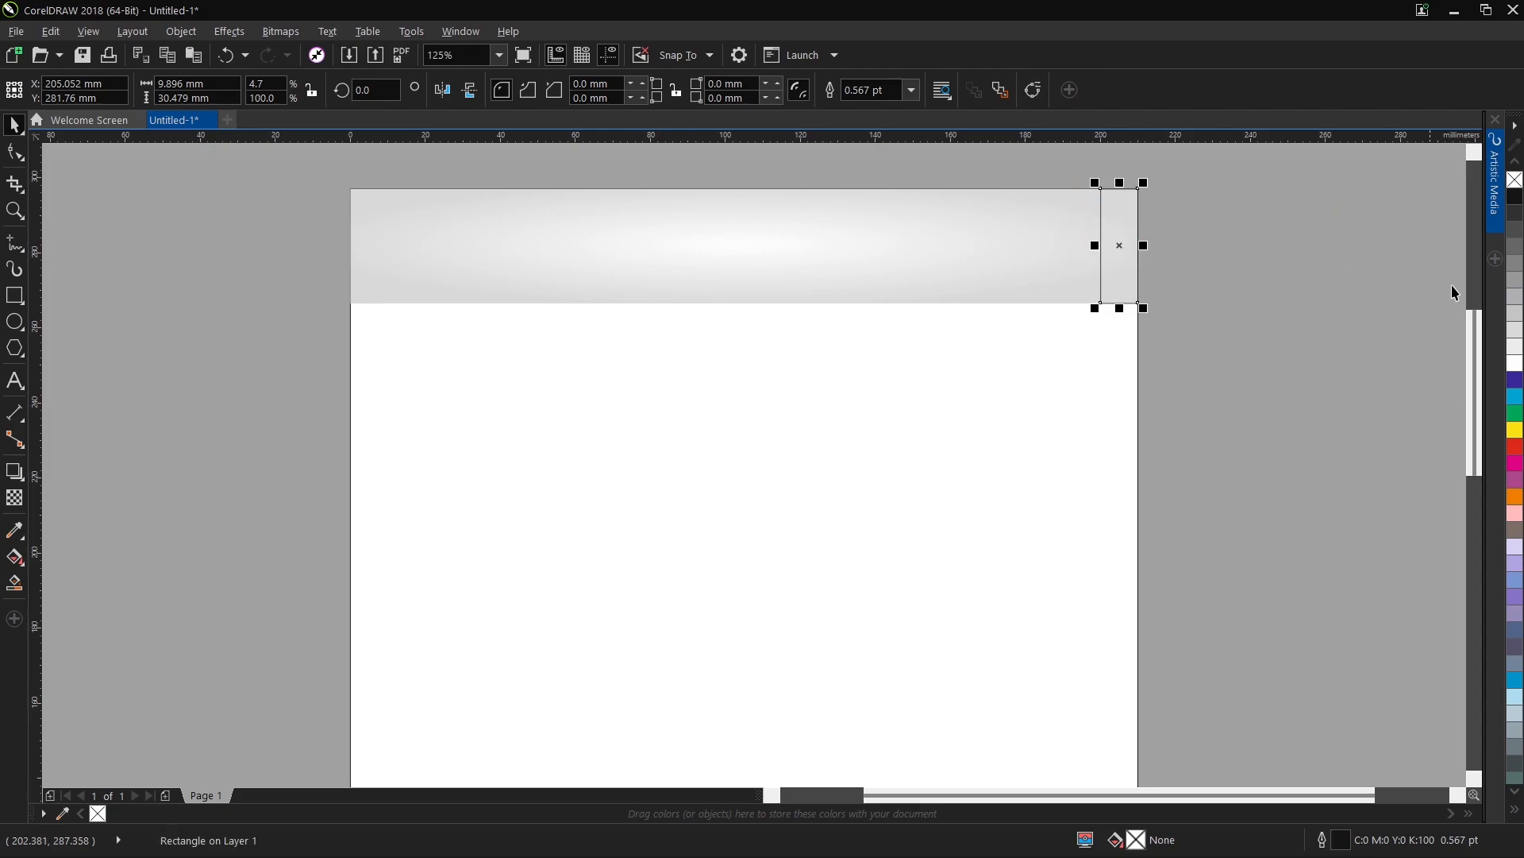
pyautogui.click(1515, 447)
pyautogui.click(1317, 191)
pyautogui.scroll(-2, 540, 378)
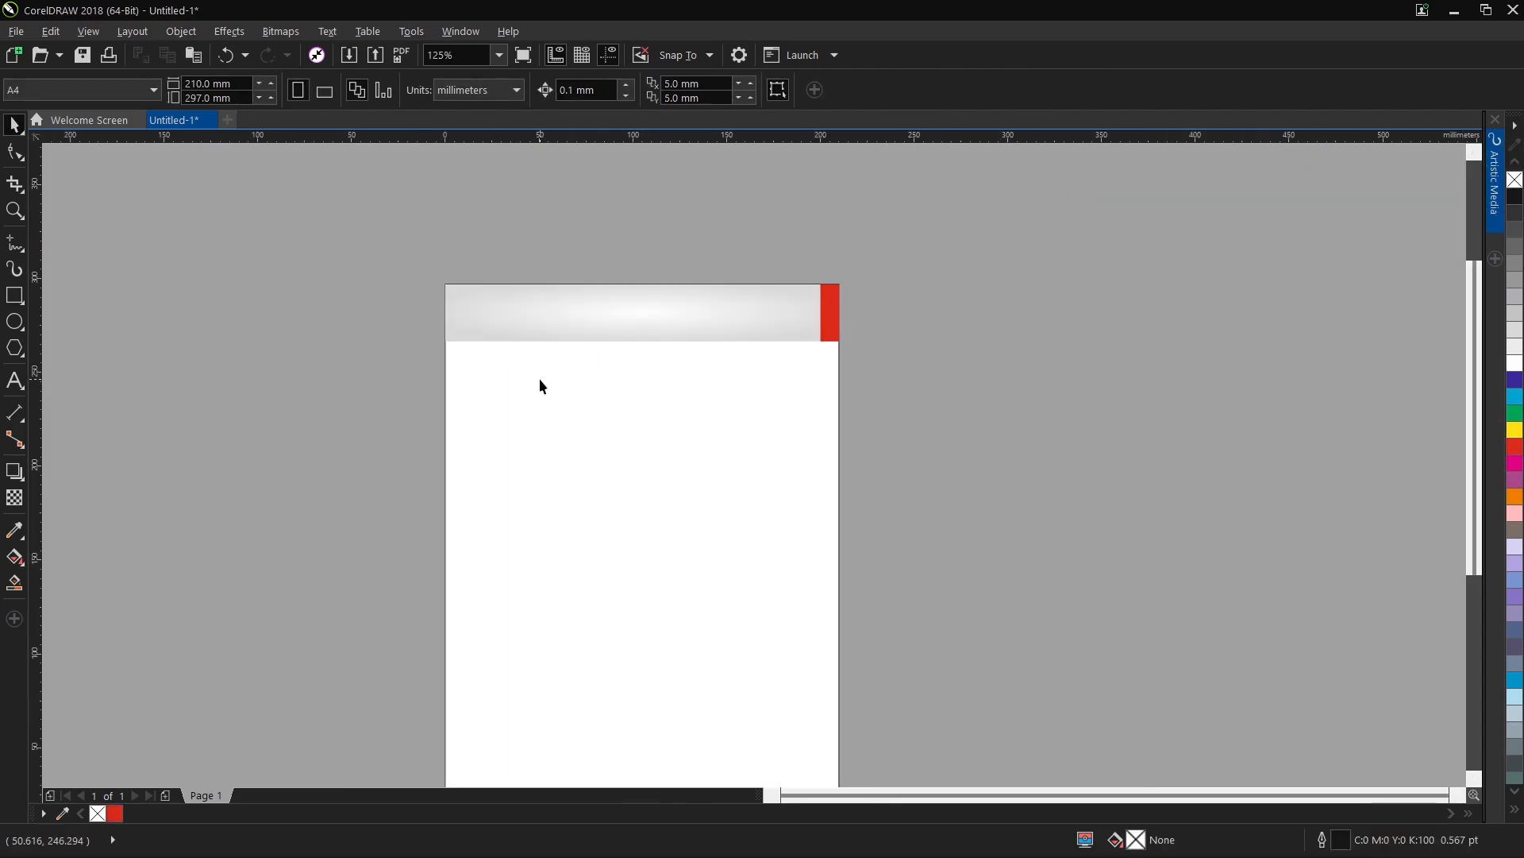
# Draw a circle about 19 mm in diameter and place it near the left end of the header.
pyautogui.click(14, 322)
pyautogui.moveTo(277, 324); pyautogui.dragTo(692, 255)
pyautogui.scroll(2, 287, 269)
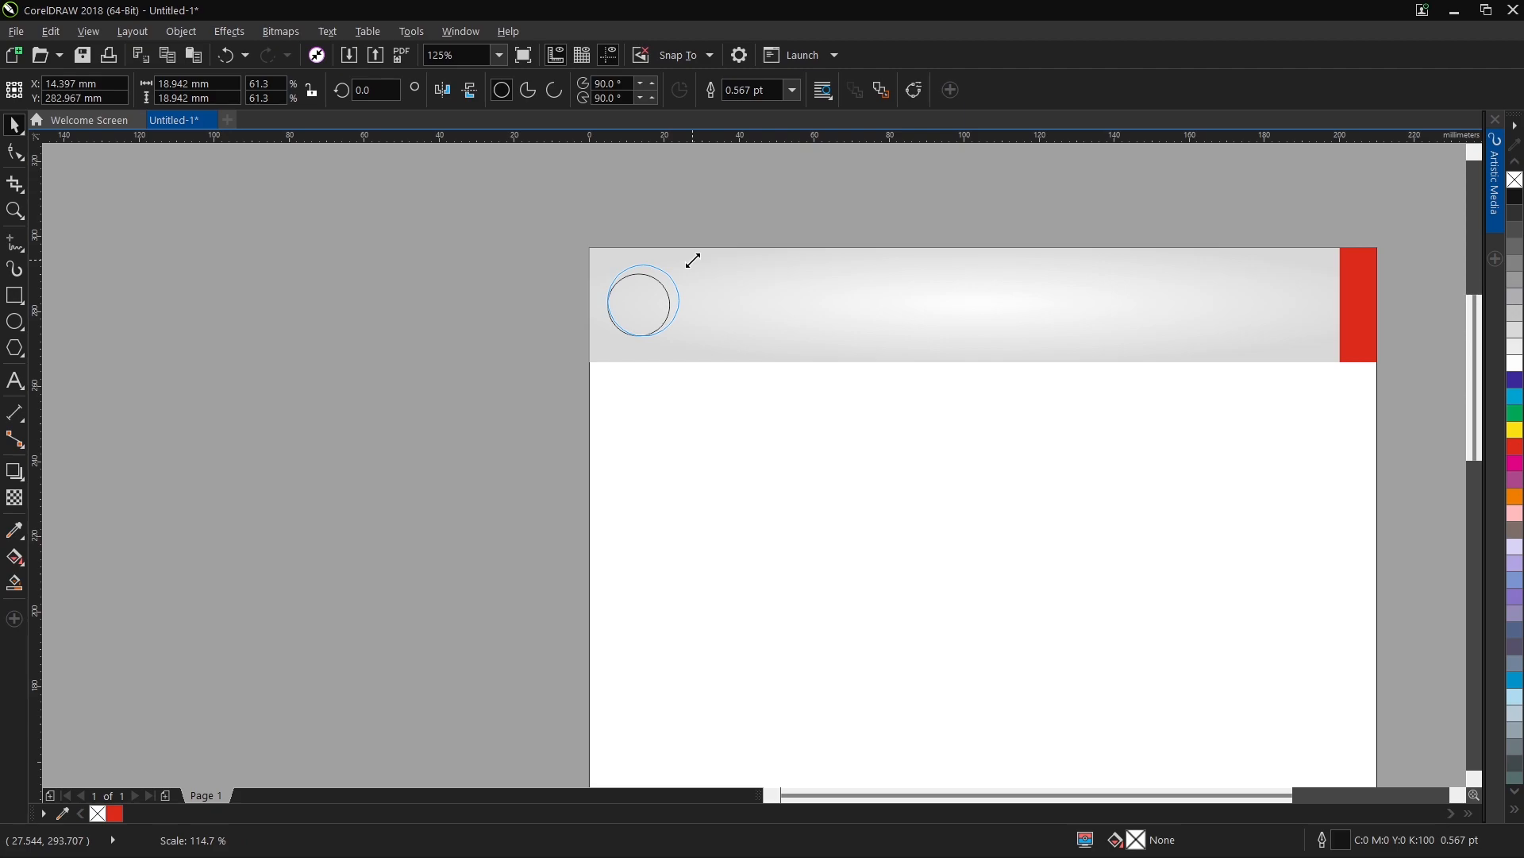
pyautogui.scroll(2, 653, 293)
pyautogui.click(664, 289)
# Give the circle a red 1.0 pt outline positioned inside its edge and scaling with the object.
pyautogui.rightClick(1515, 447)
pyautogui.doubleClick(1344, 839)
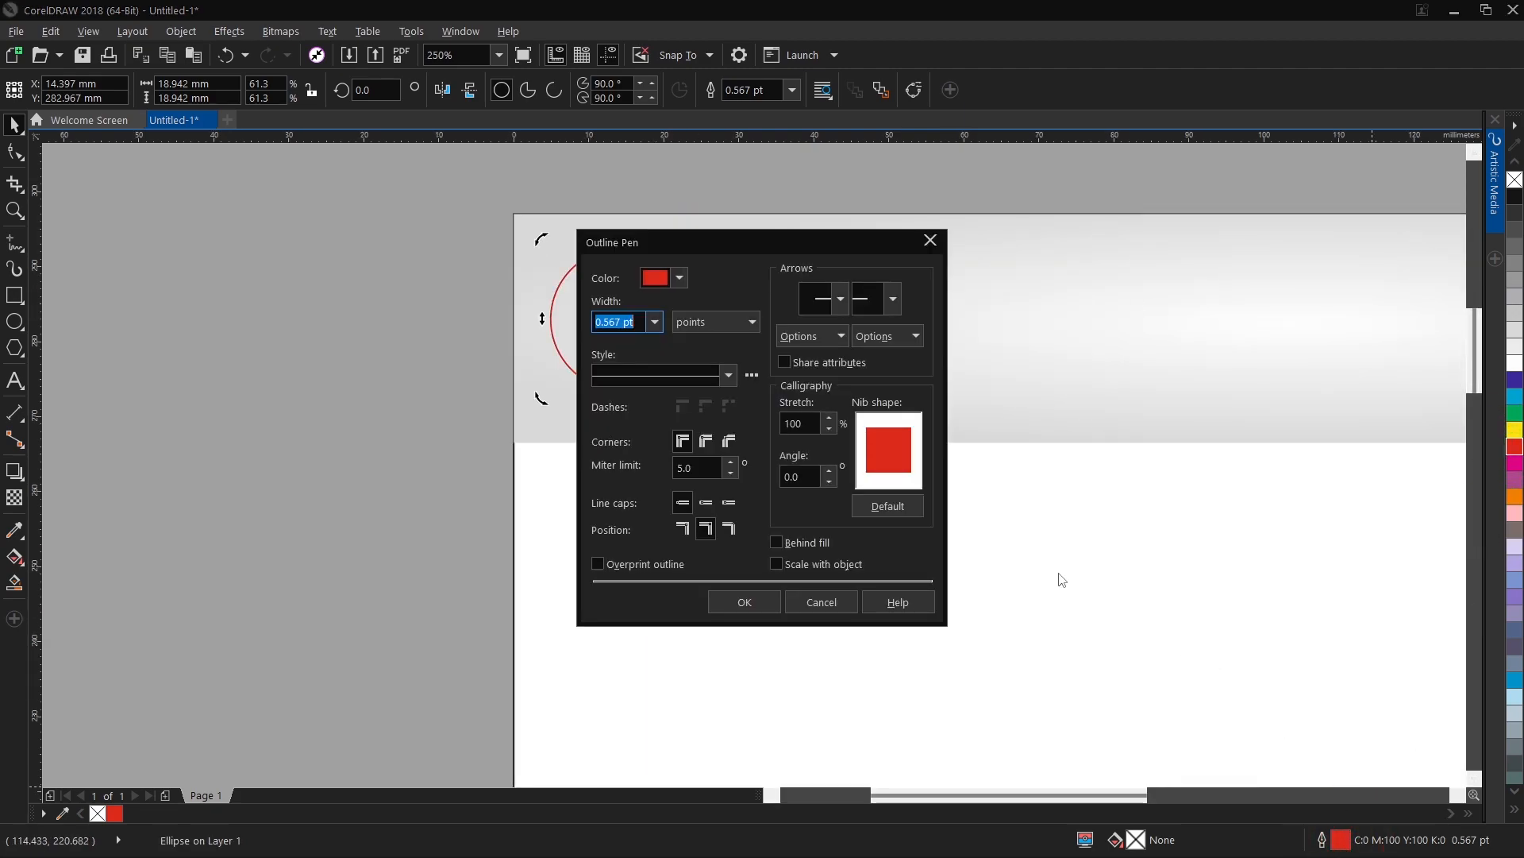
pyautogui.click(729, 527)
pyautogui.click(655, 321)
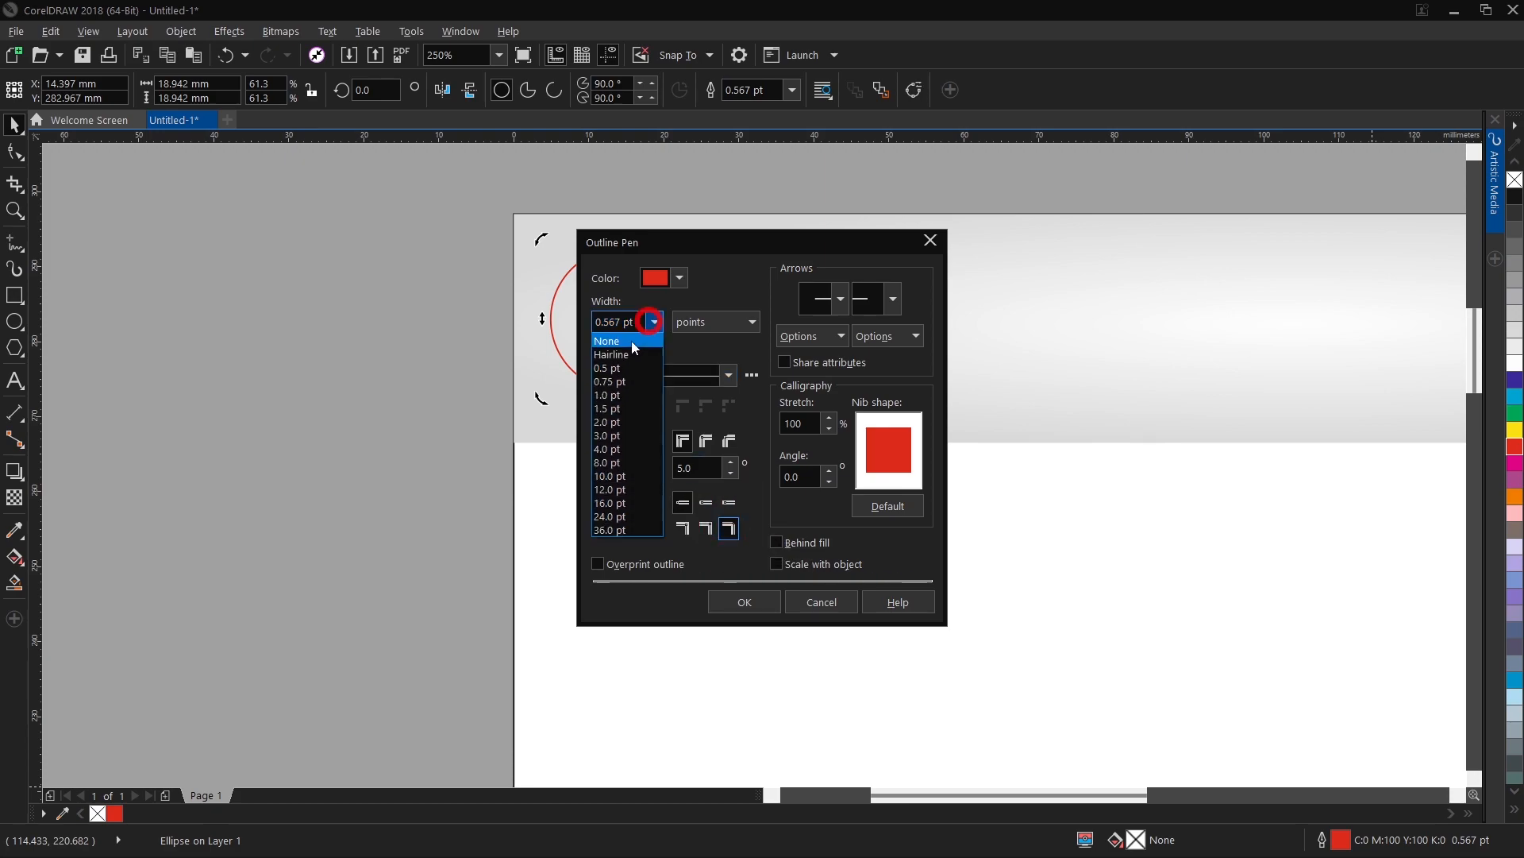
pyautogui.click(616, 387)
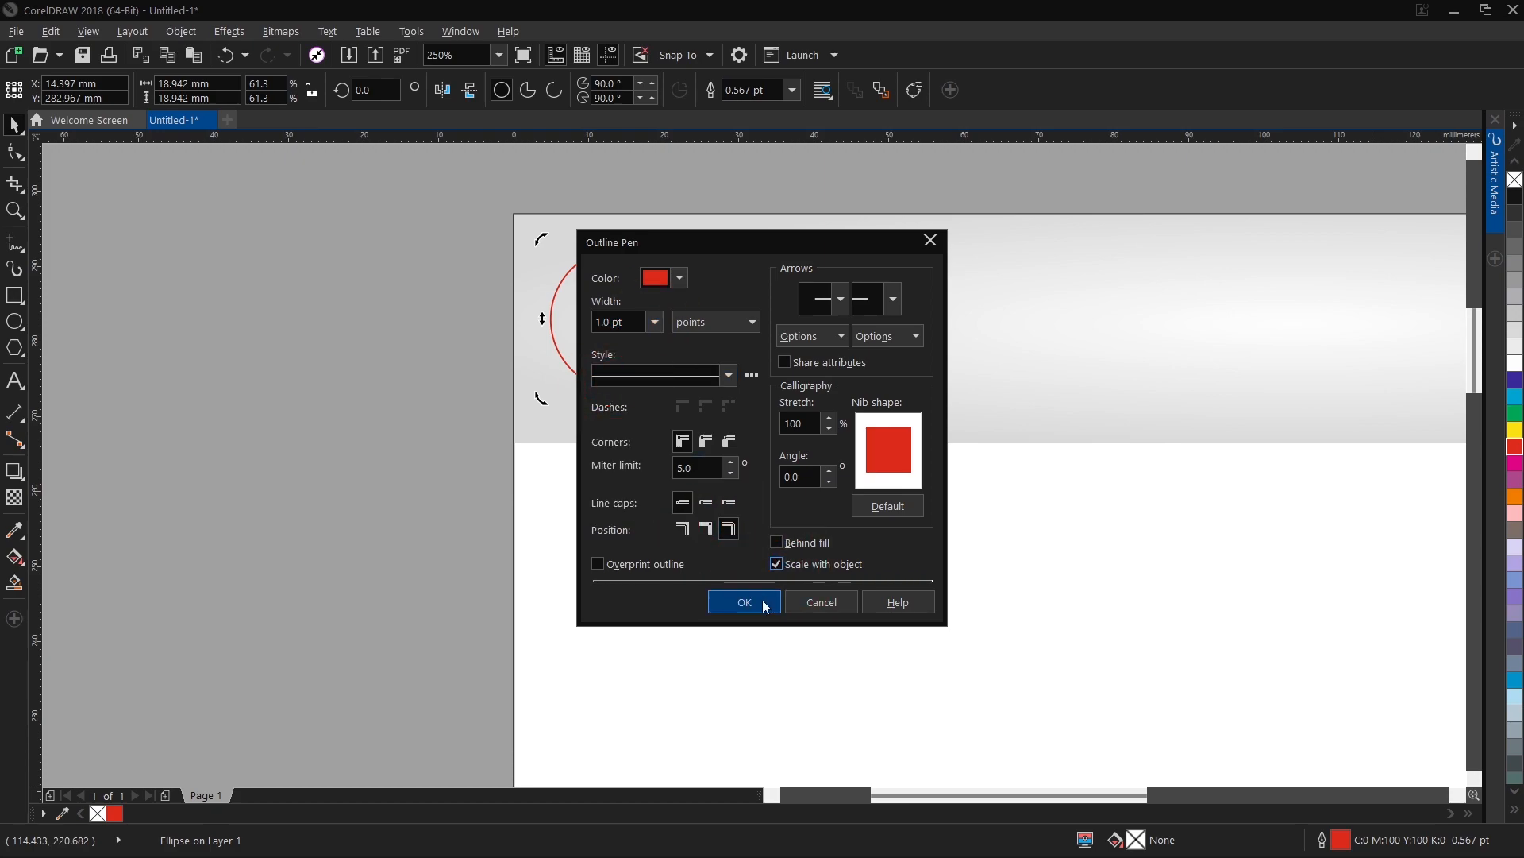
pyautogui.click(744, 602)
# Duplicate the red circle in place and scale the copy concentrically to about 18 mm in diameter.
pyautogui.scroll(2, 694, 238)
pyautogui.hotkey('ctrl', 'c')
pyautogui.hotkey('ctrl', 'v')
pyautogui.moveTo(698, 254)
pyautogui.mouseDown()
pyautogui.moveTo(683, 262)
pyautogui.moveTo(698, 261)
pyautogui.mouseUp()
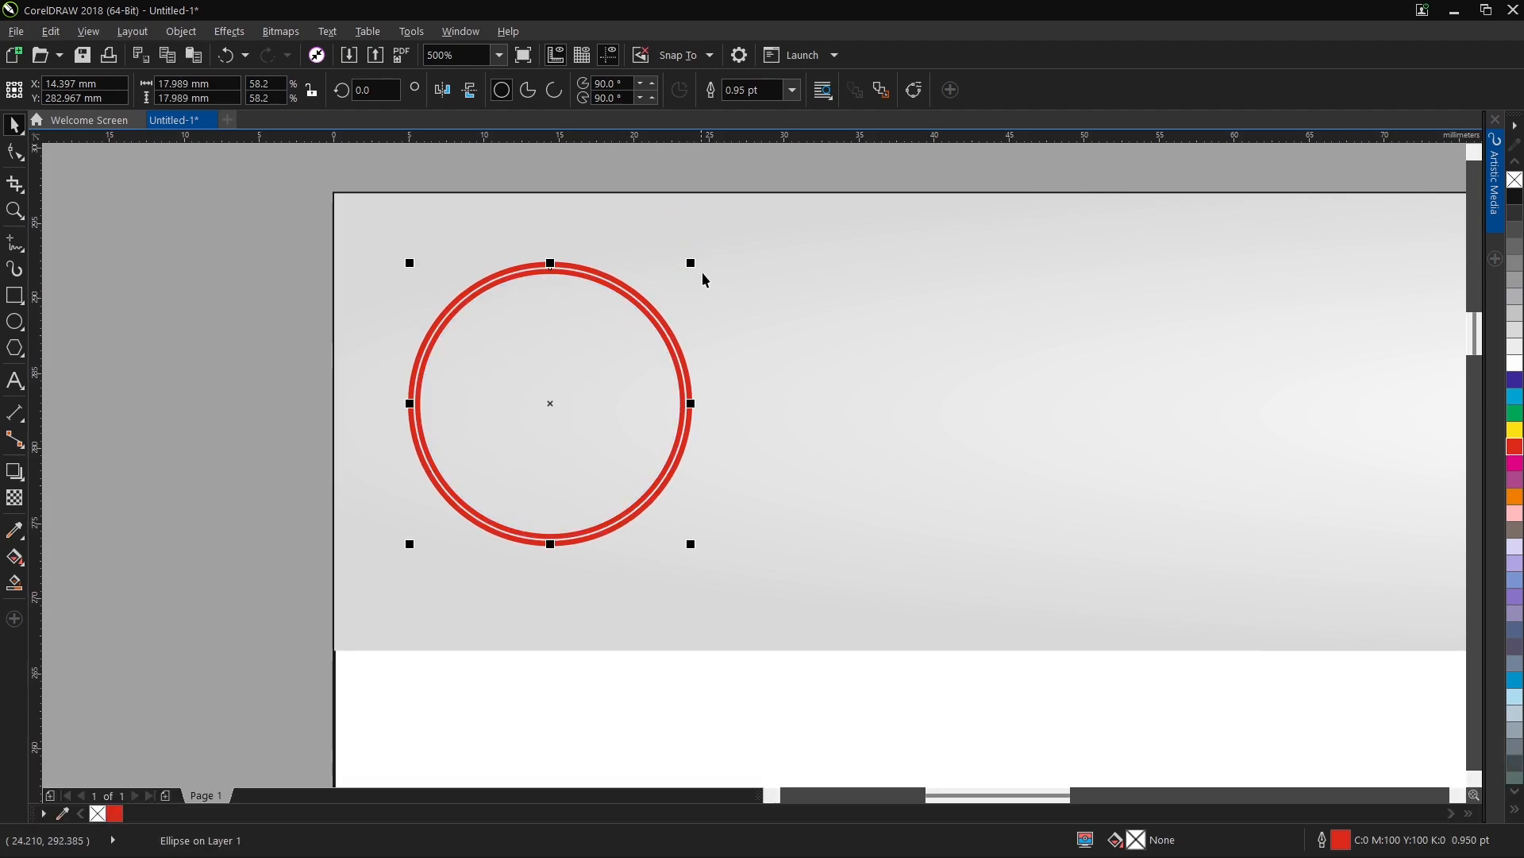
# Change the inner circle's outline to a dotted line style.
pyautogui.doubleClick(1334, 846)
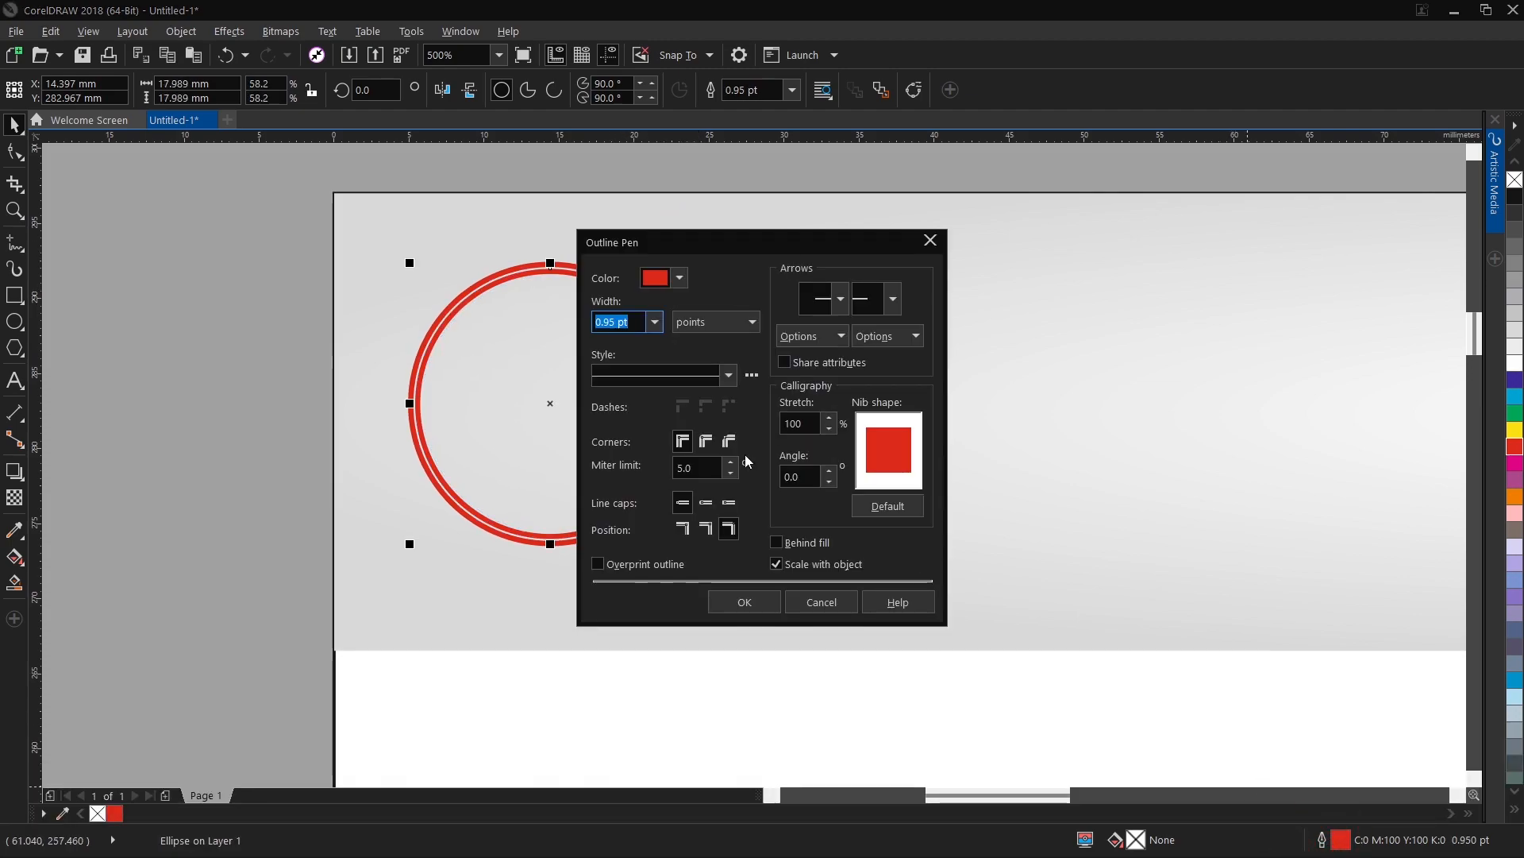
pyautogui.click(726, 376)
pyautogui.click(659, 451)
pyautogui.click(739, 599)
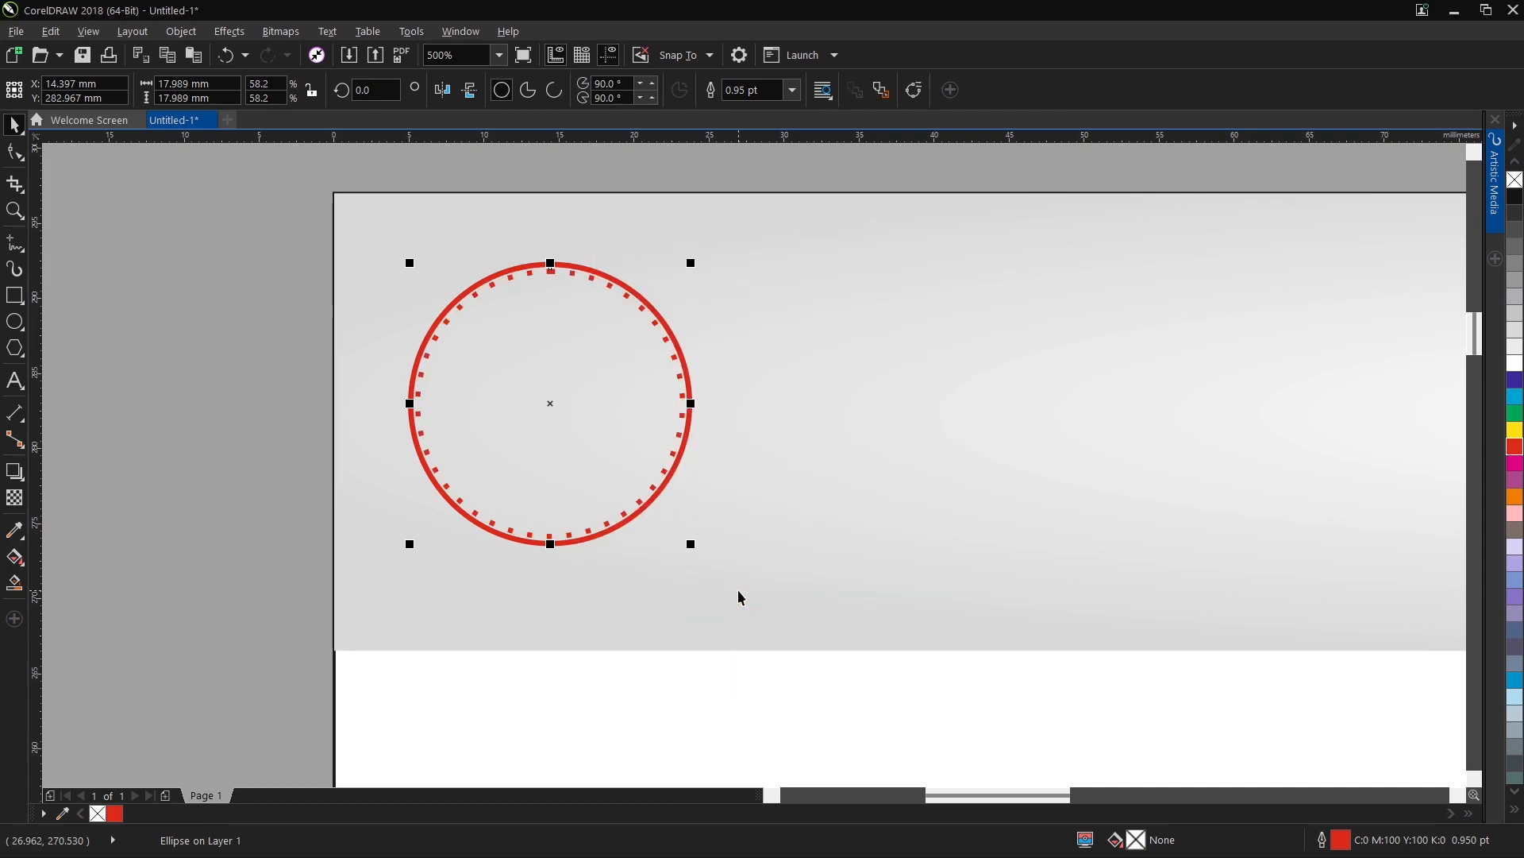
pyautogui.click(231, 276)
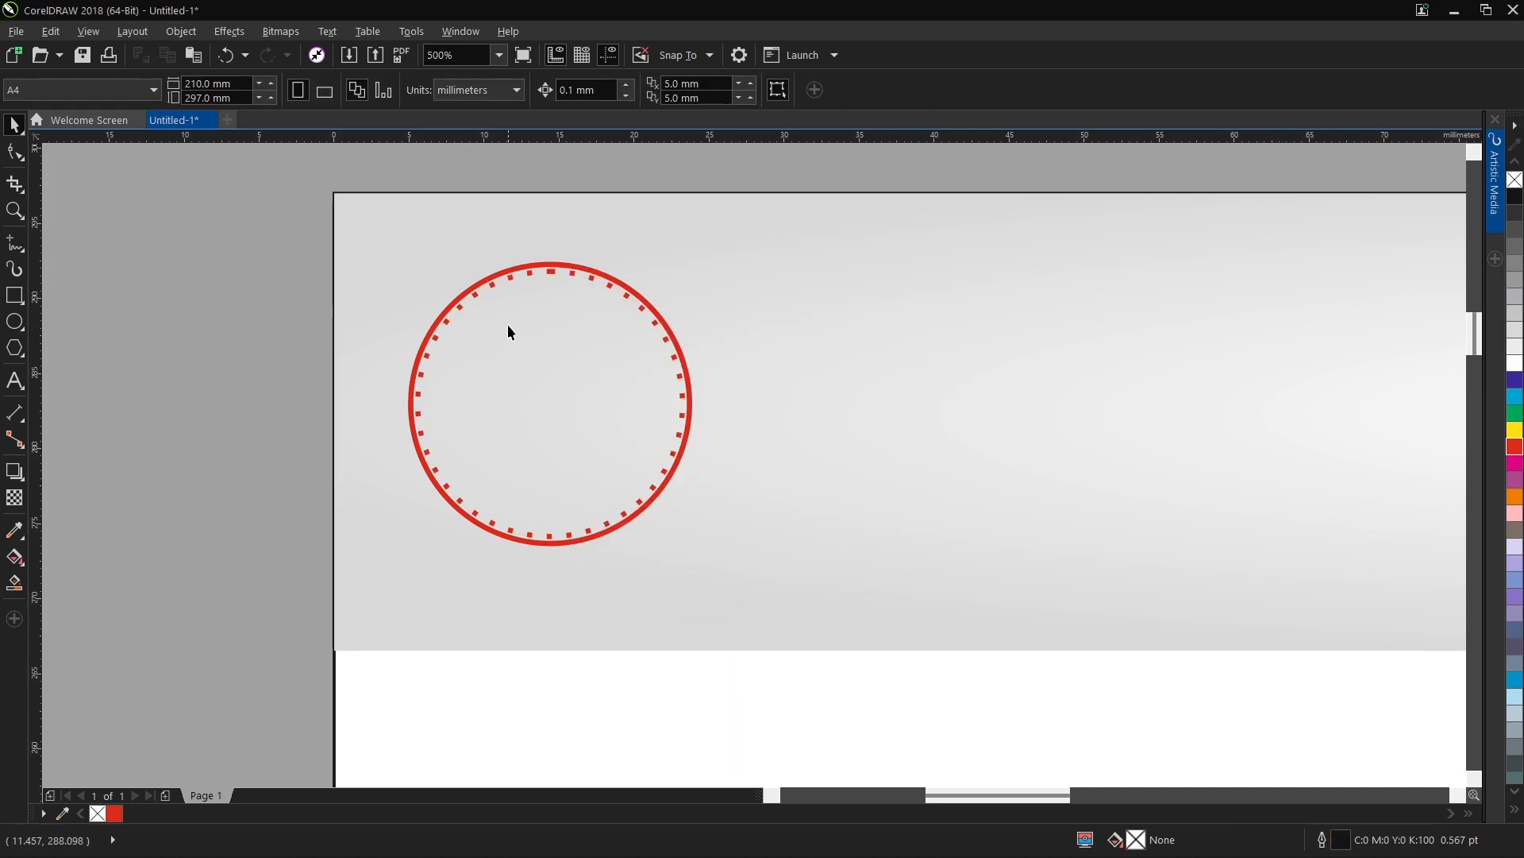
# Duplicate the outer circle, scale the copy concentrically to about 16.6 mm, fill it white and remove its outline.
pyautogui.click(551, 266)
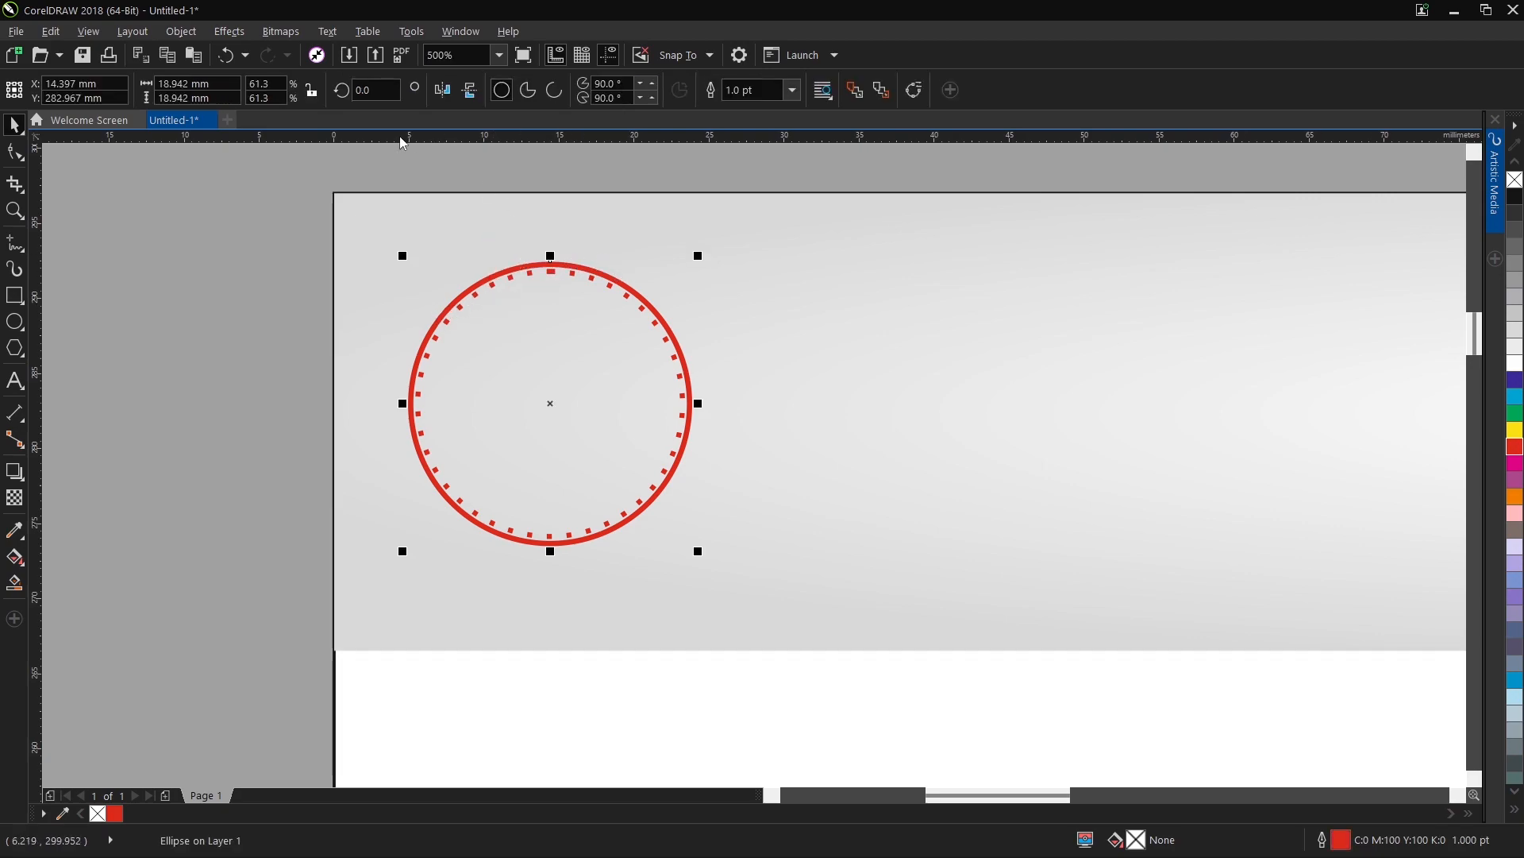
pyautogui.hotkey('ctrl', 'c')
pyautogui.hotkey('ctrl', 'v')
pyautogui.moveTo(697, 256); pyautogui.dragTo(681, 263)
pyautogui.click(1515, 363)
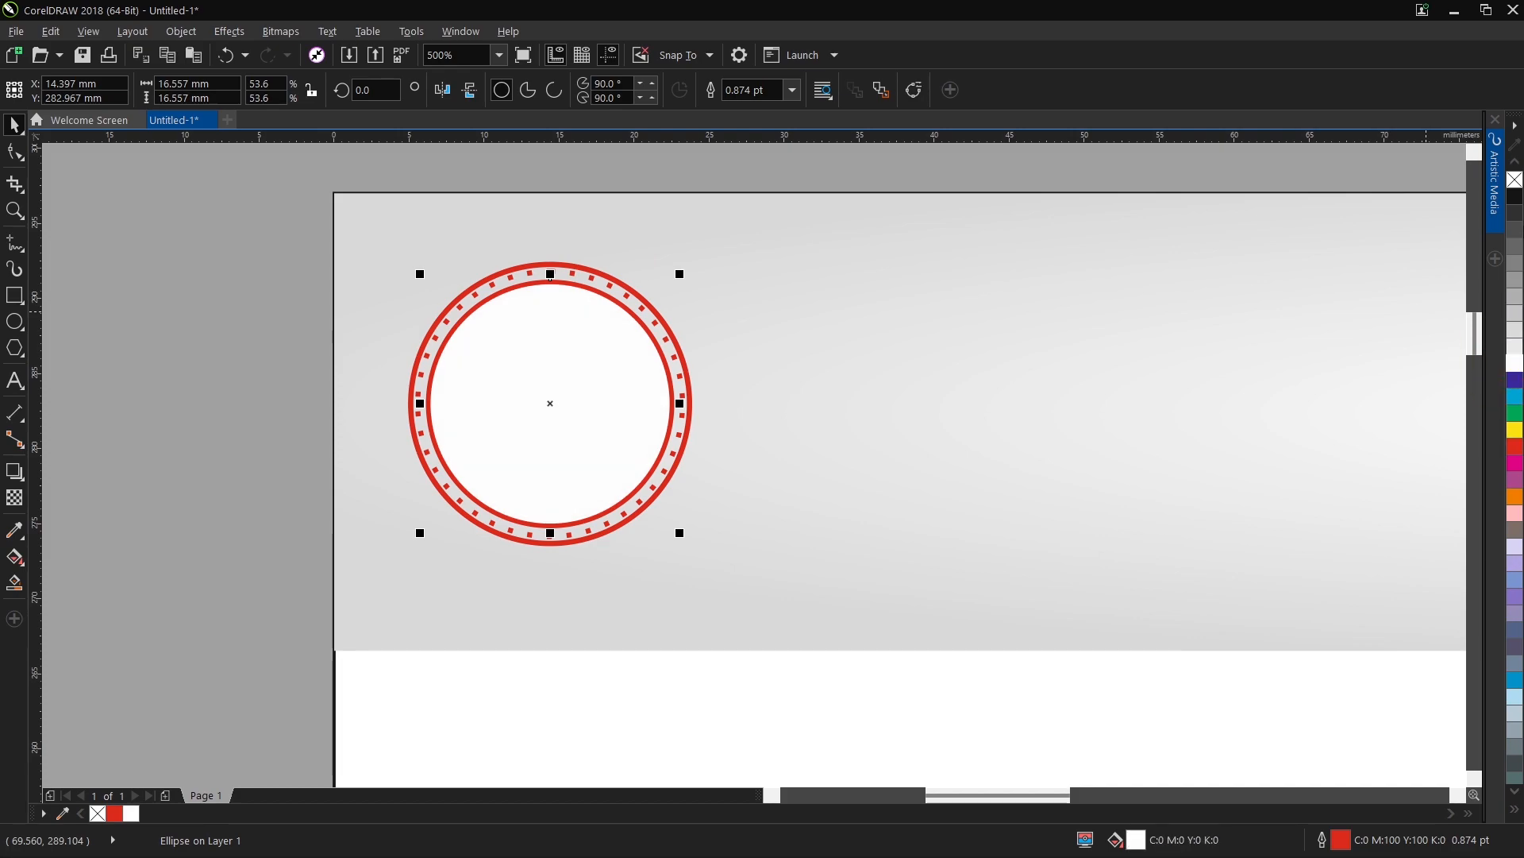
pyautogui.rightClick(1515, 181)
pyautogui.click(275, 272)
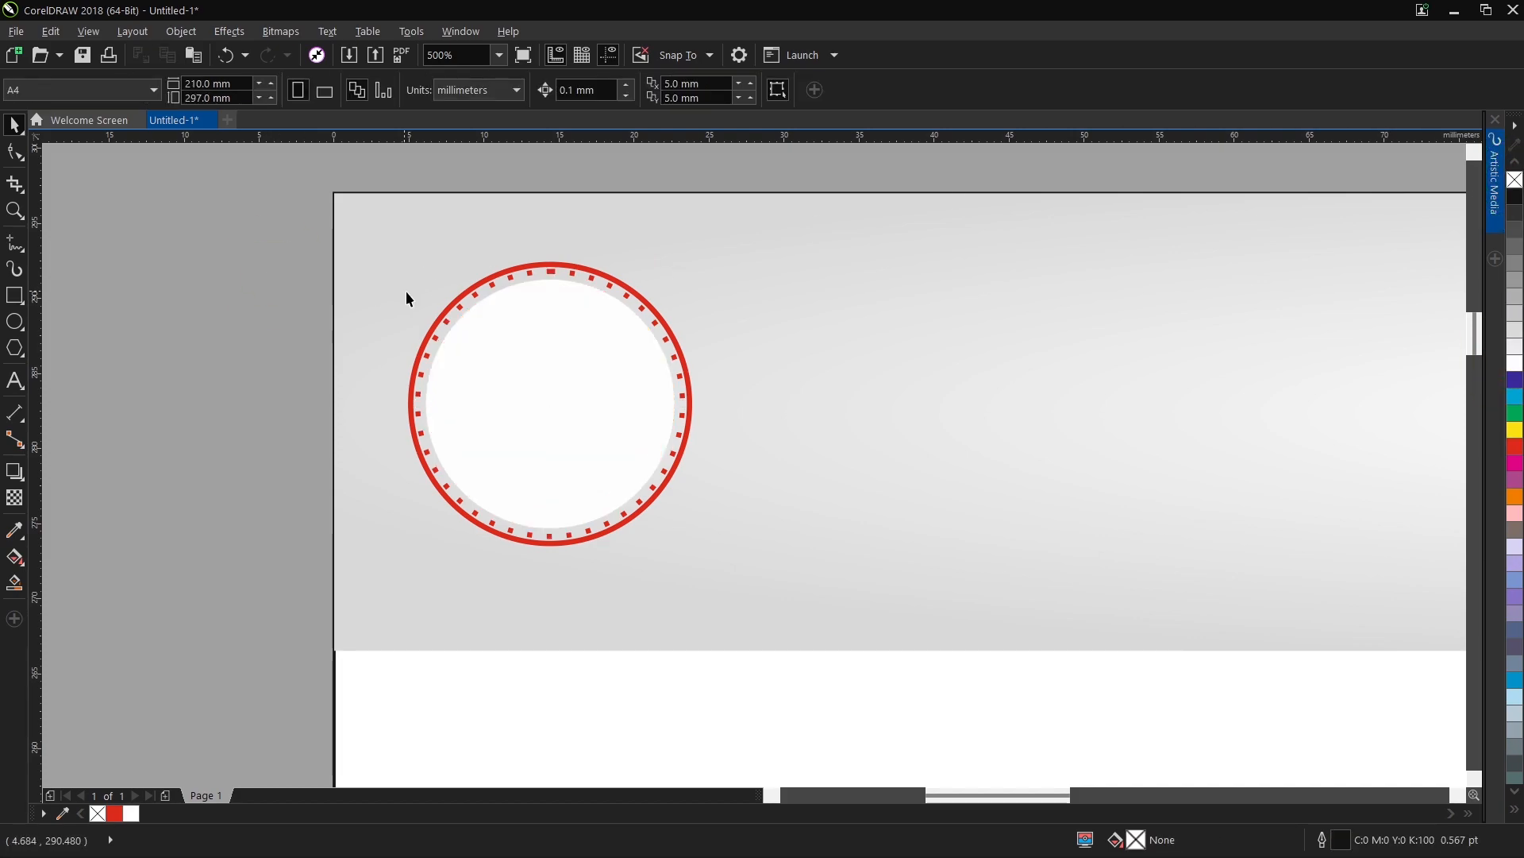
# Recolour the dotted ring's outline from the palette to dark blue.
pyautogui.click(556, 275)
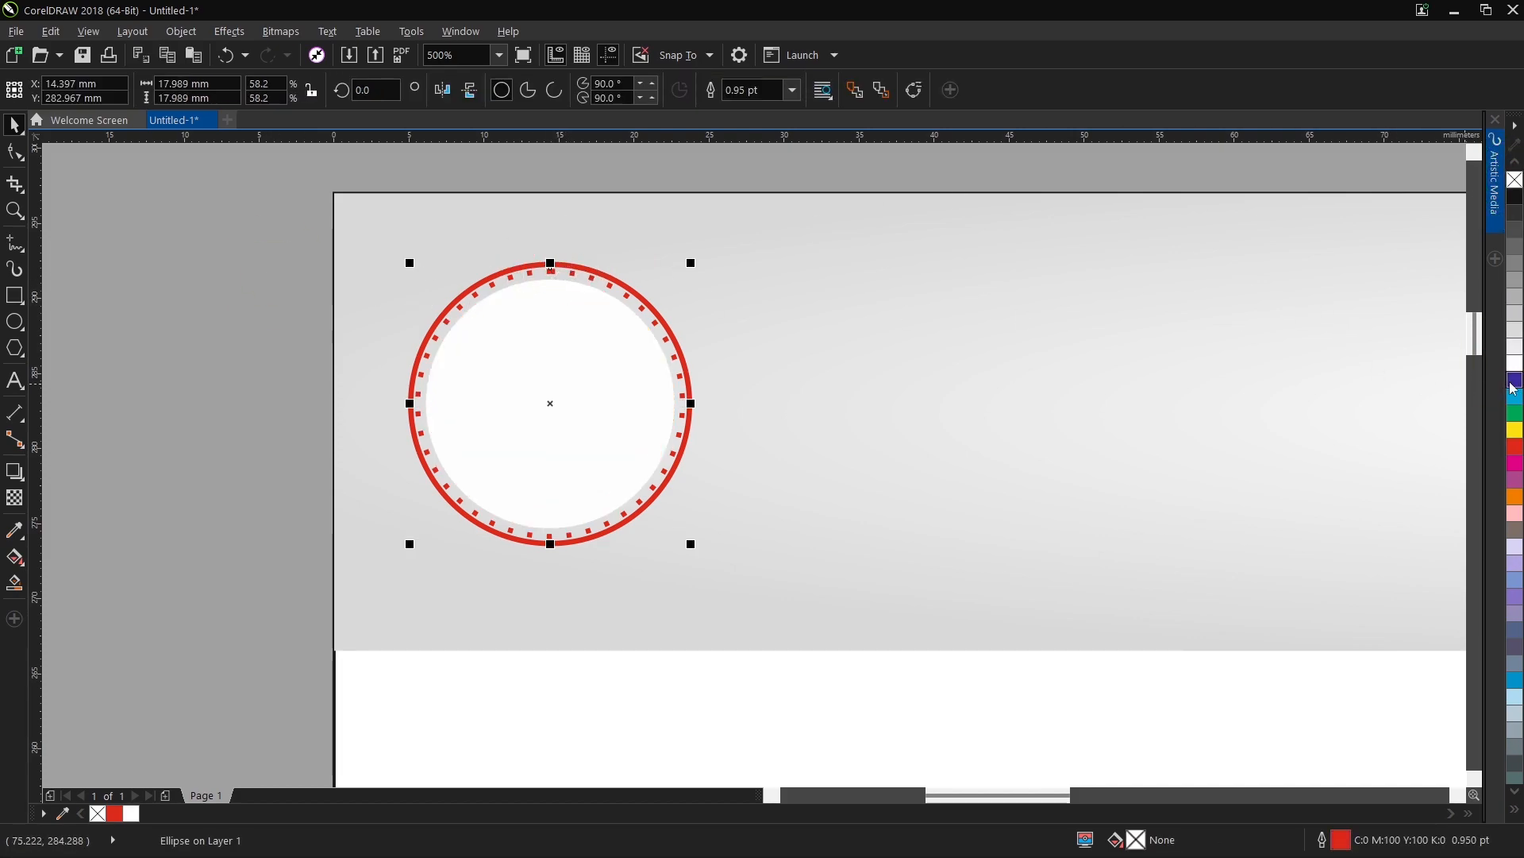
pyautogui.click(193, 261)
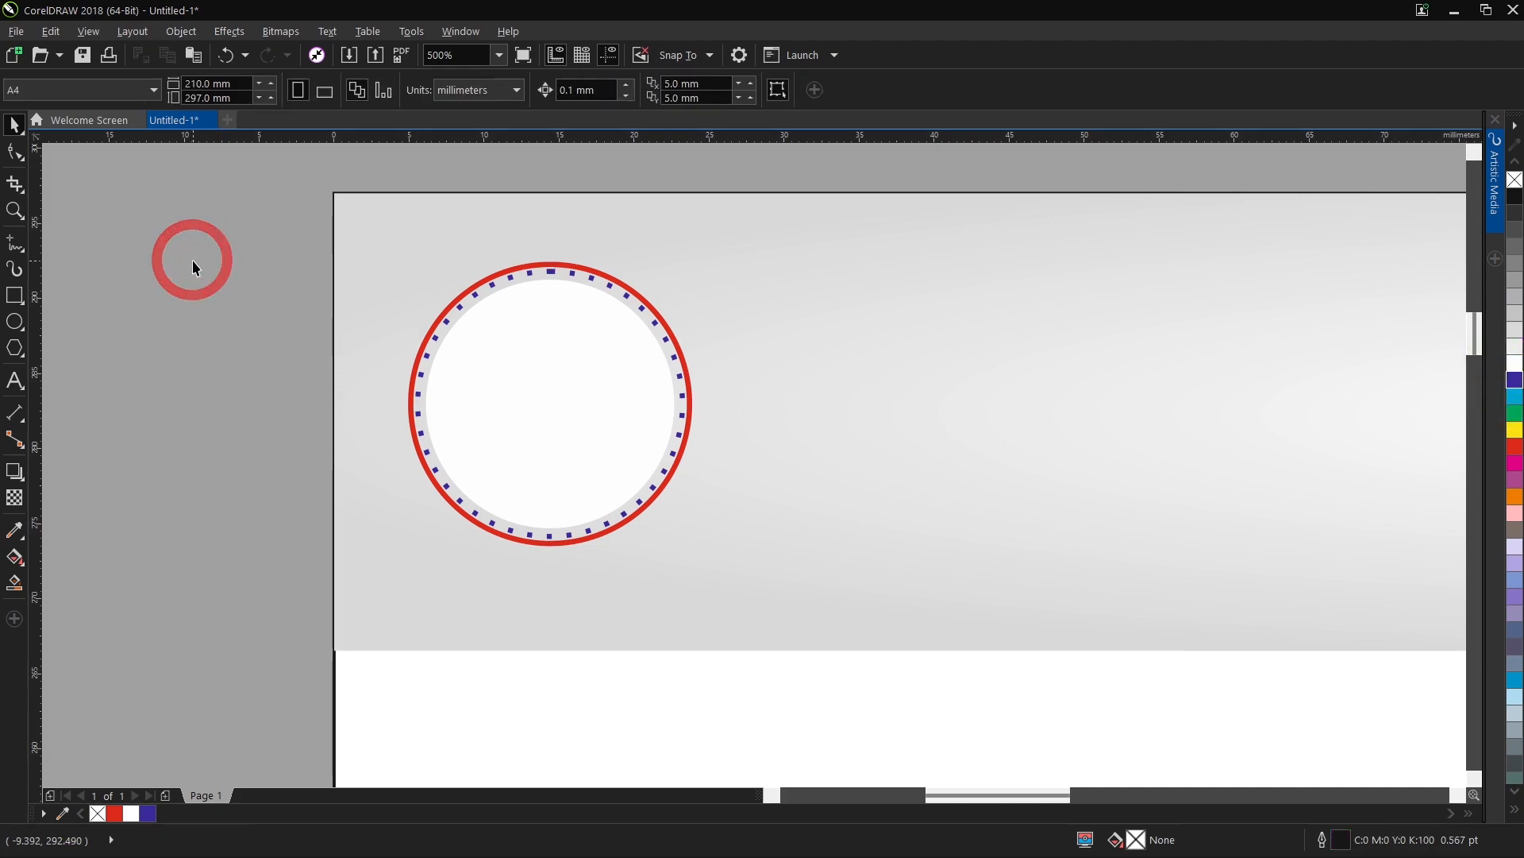
pyautogui.click(527, 269)
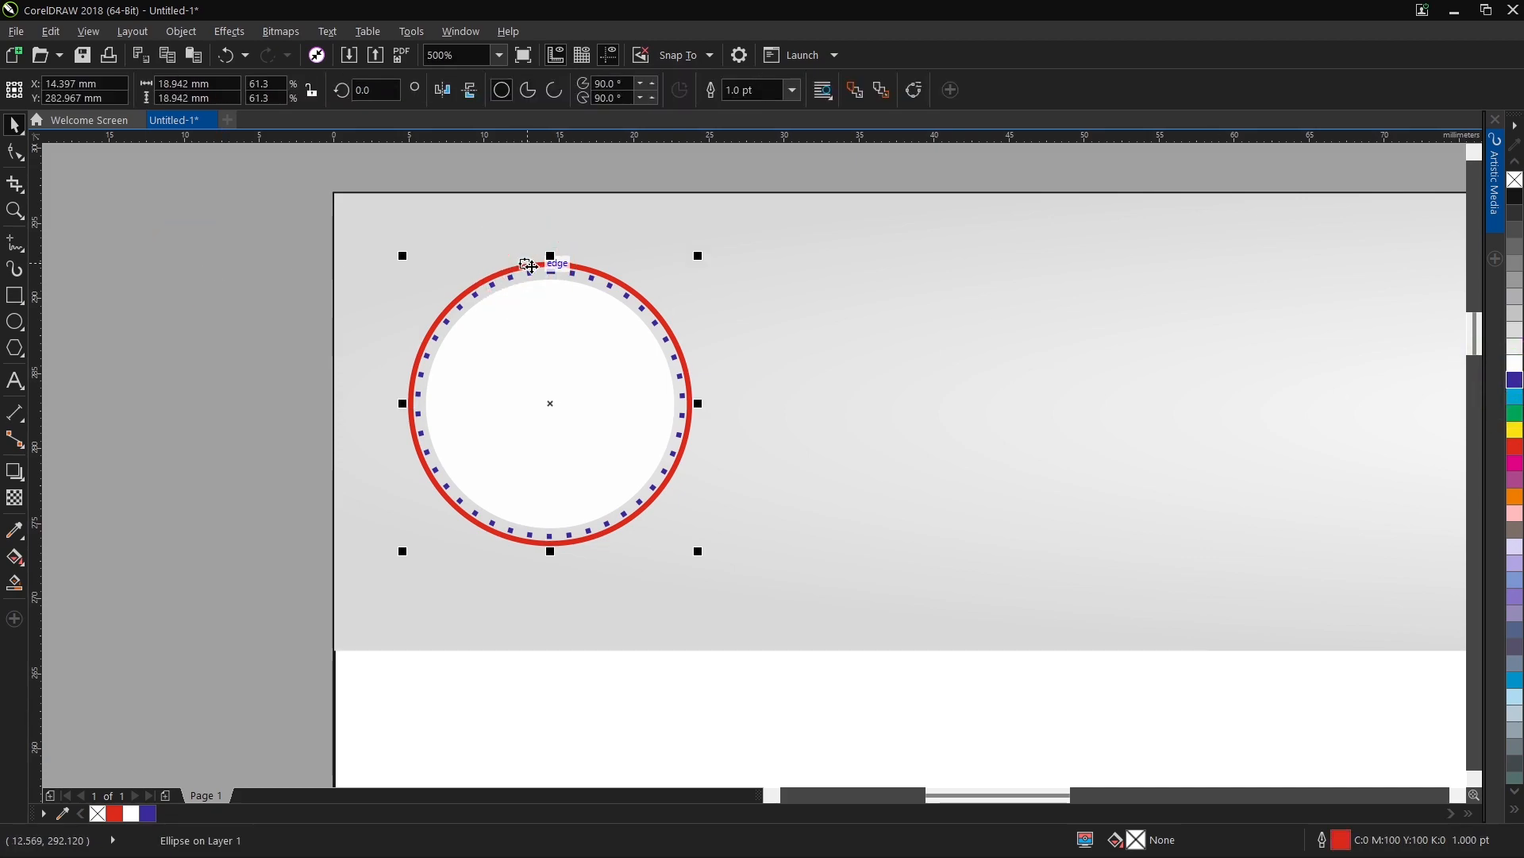
pyautogui.click(168, 265)
# Add the artistic text "Logo" beside the badge and set its font to Baskerville Old Face.
pyautogui.click(14, 380)
pyautogui.click(194, 409)
pyautogui.write('L')
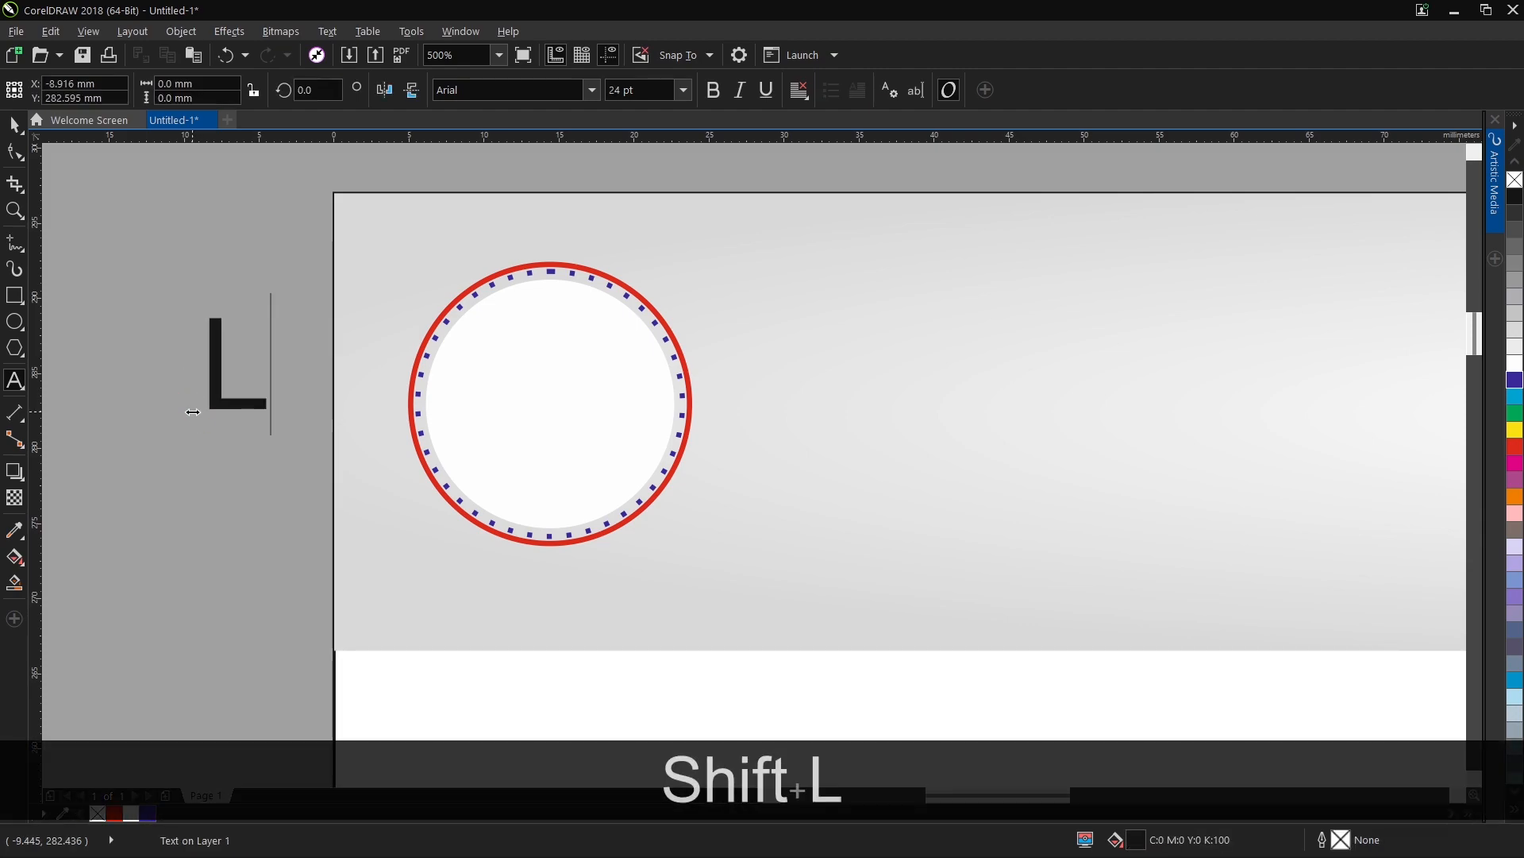
pyautogui.write('ogo')
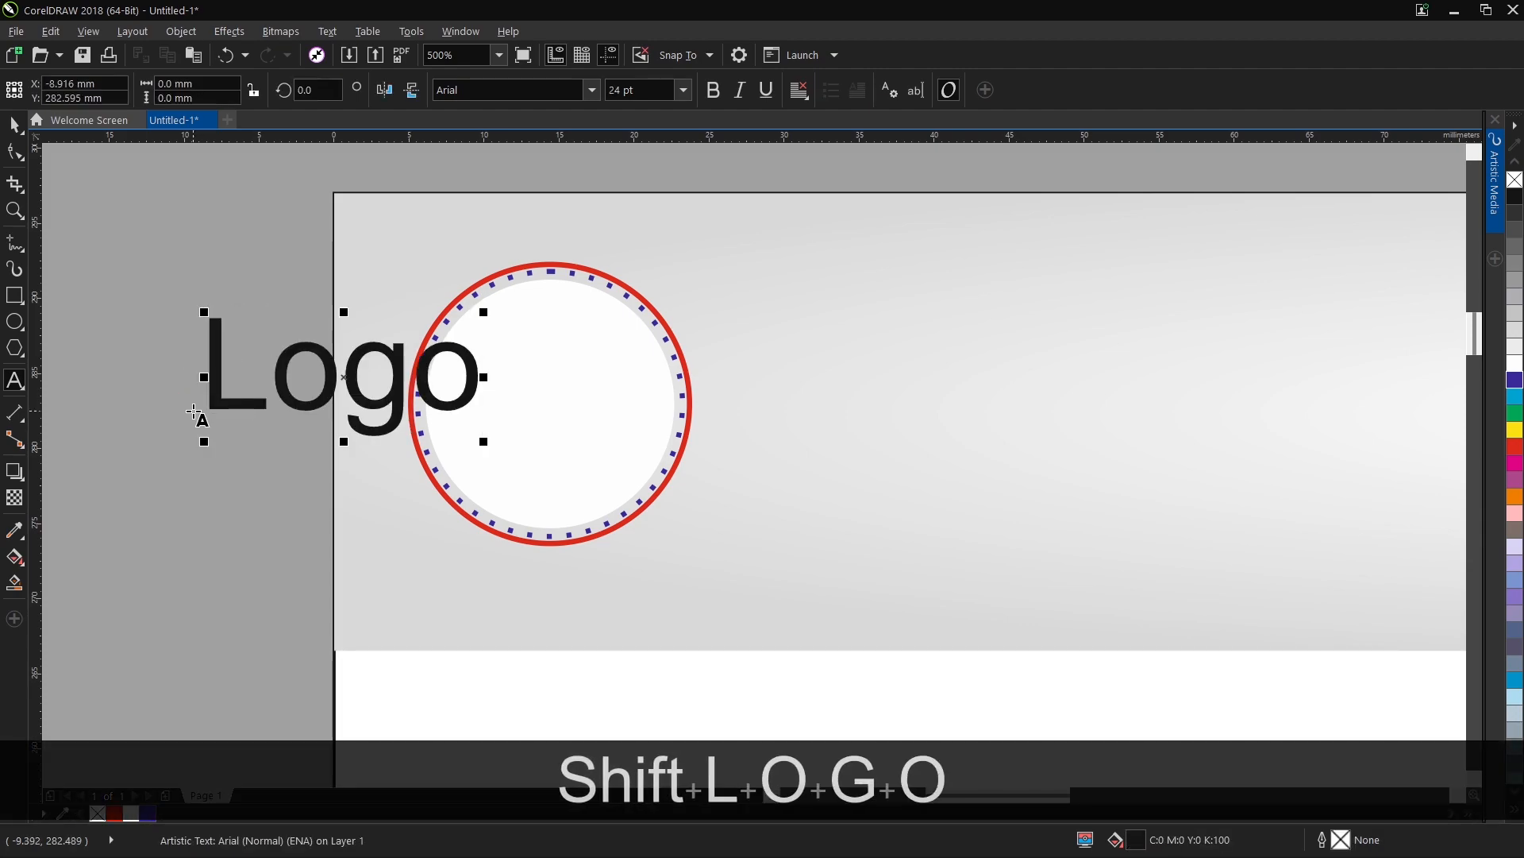
pyautogui.hotkey('ctrl', 'space')
pyautogui.click(592, 90)
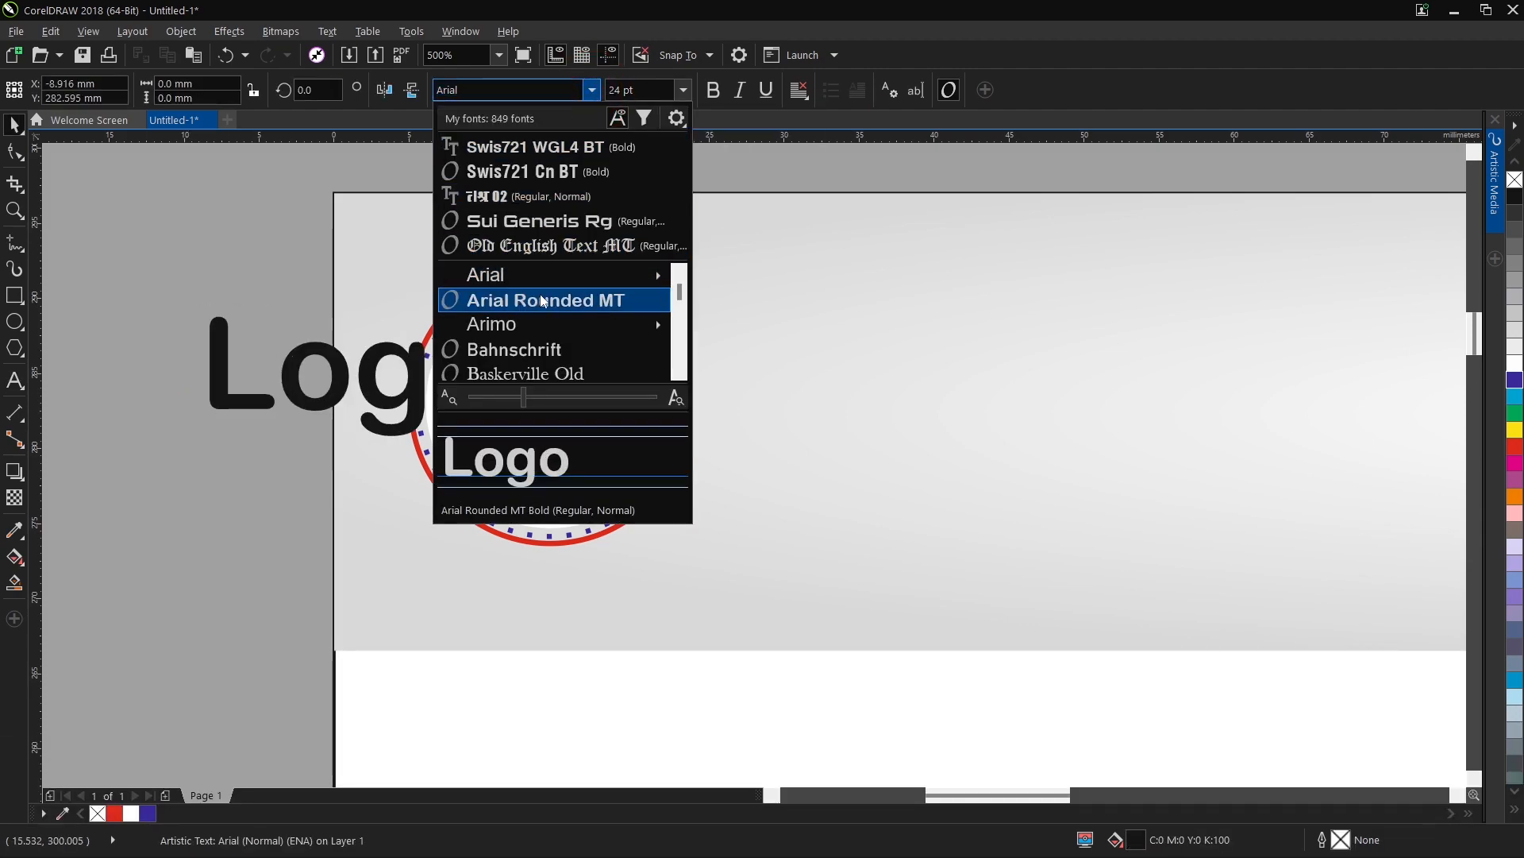
pyautogui.click(531, 372)
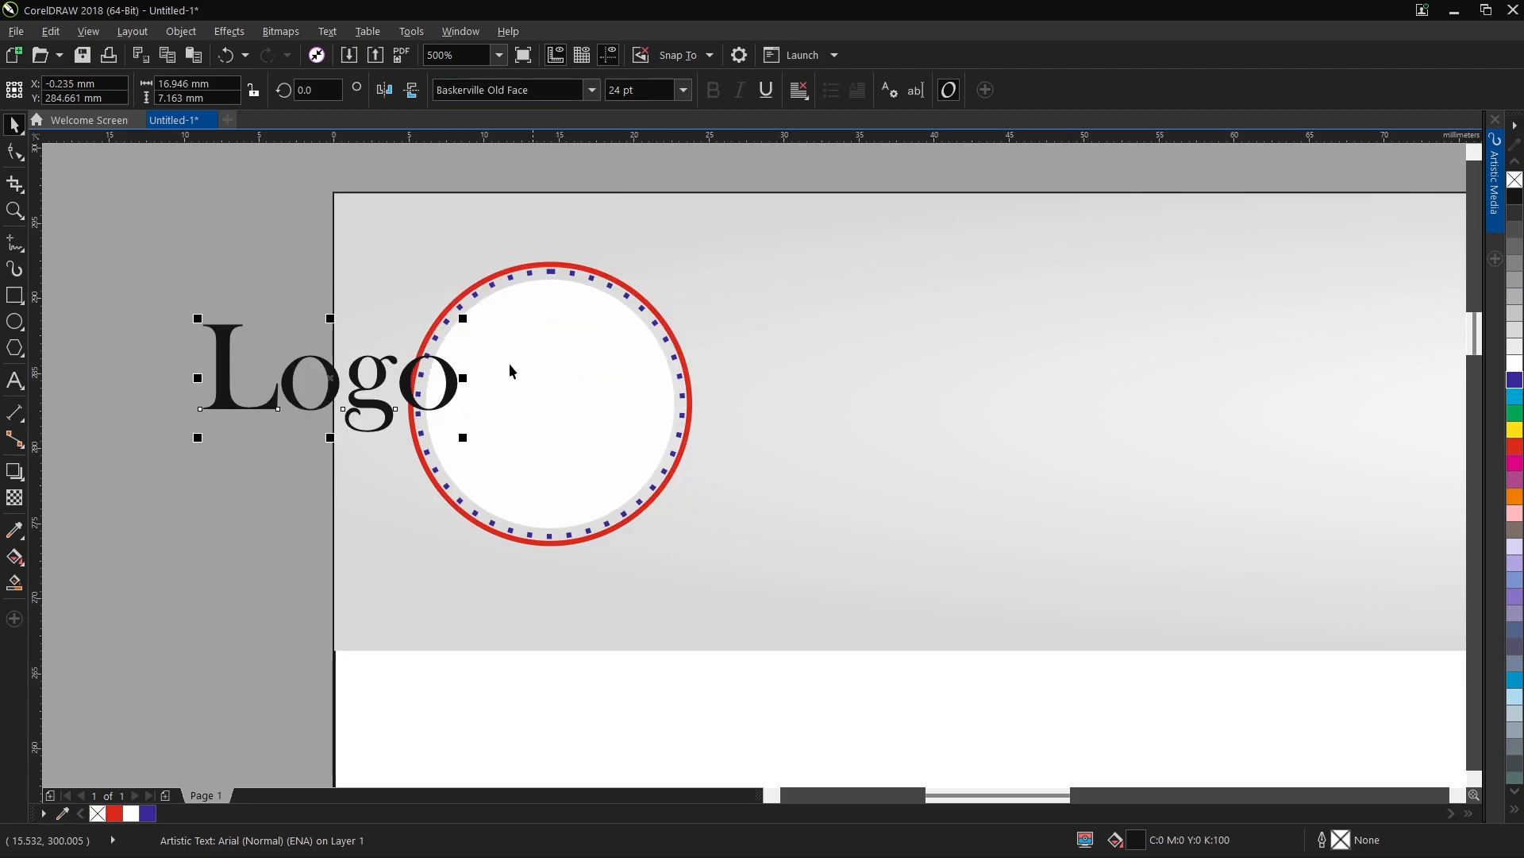
# Shrink the "Logo" text, bring it to the front and centre it on the white circle.
pyautogui.moveTo(465, 316); pyautogui.dragTo(408, 351)
pyautogui.hotkey('shift', 'pageup')
pyautogui.keyDown('shift'); pyautogui.click(551, 368); pyautogui.keyUp('shift')
pyautogui.press('e')
pyautogui.press('c')
pyautogui.press('c')
# Group the circles and the "Logo" text into one badge.
pyautogui.moveTo(256, 178); pyautogui.dragTo(752, 607)
pyautogui.hotkey('ctrl', 'g')
pyautogui.scroll(-2, 425, 402)
pyautogui.click(555, 273)
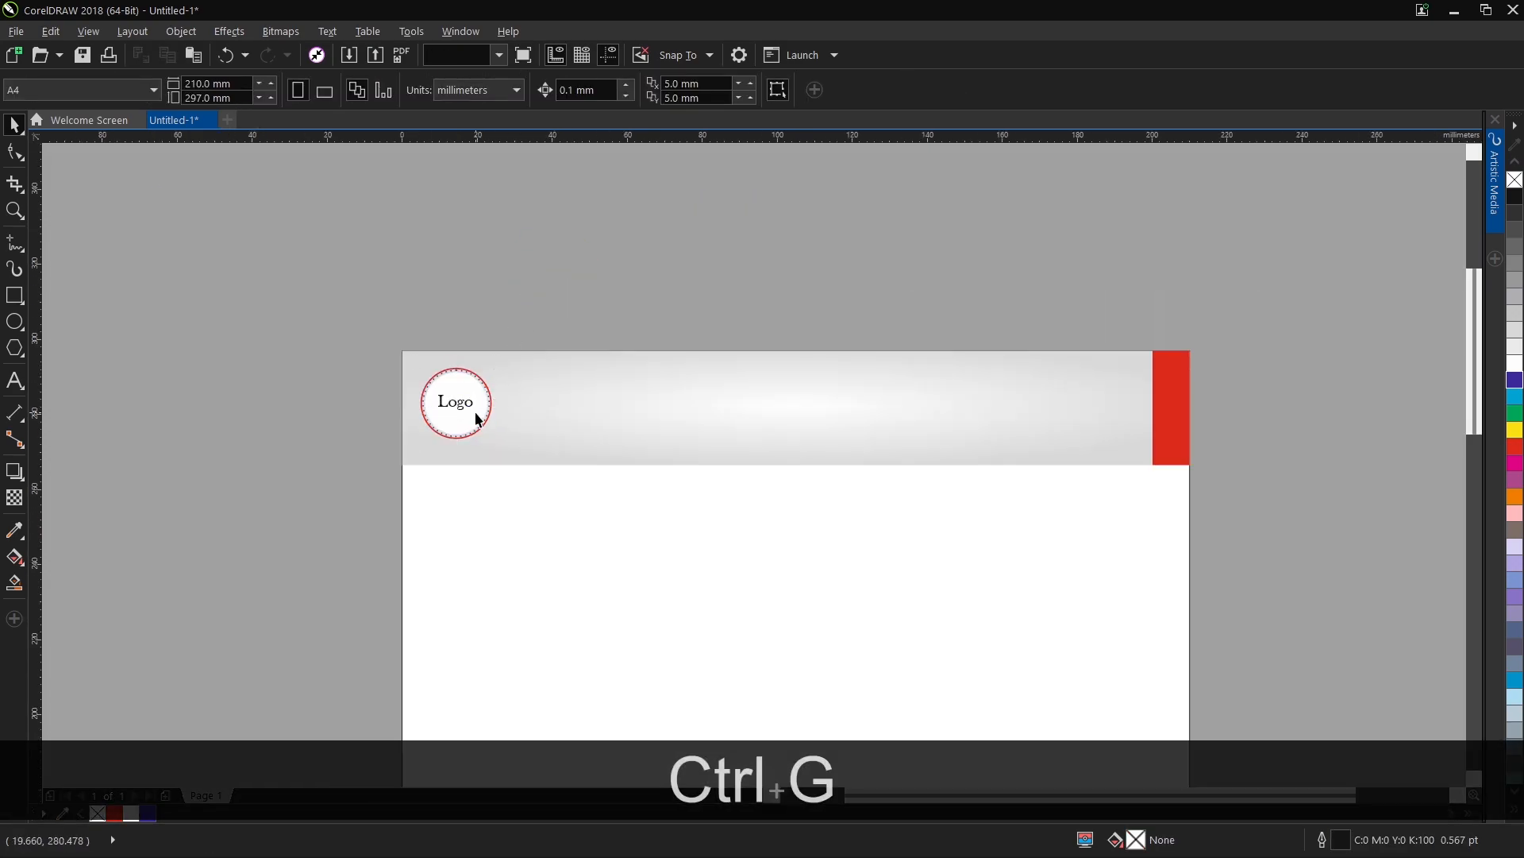
pyautogui.click(477, 419)
pyautogui.scroll(1, 477, 418)
pyautogui.click(263, 262)
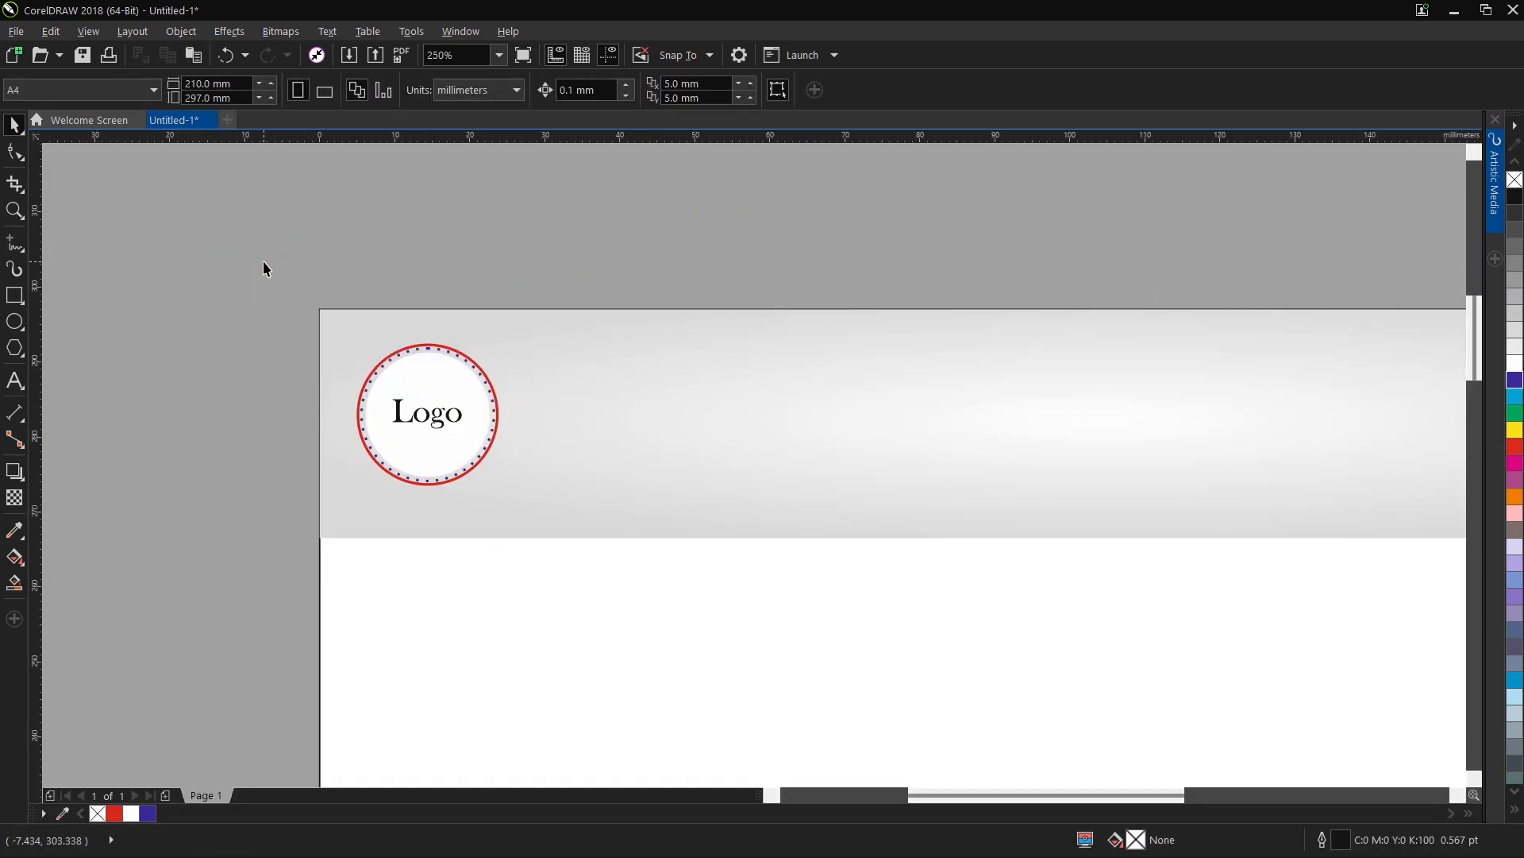
# Add a flat drop shadow cast from the bottom of the logo badge and set its opacity to 25.
pyautogui.click(404, 416)
pyautogui.click(21, 481)
pyautogui.click(64, 475)
pyautogui.moveTo(427, 485); pyautogui.dragTo(427, 476)
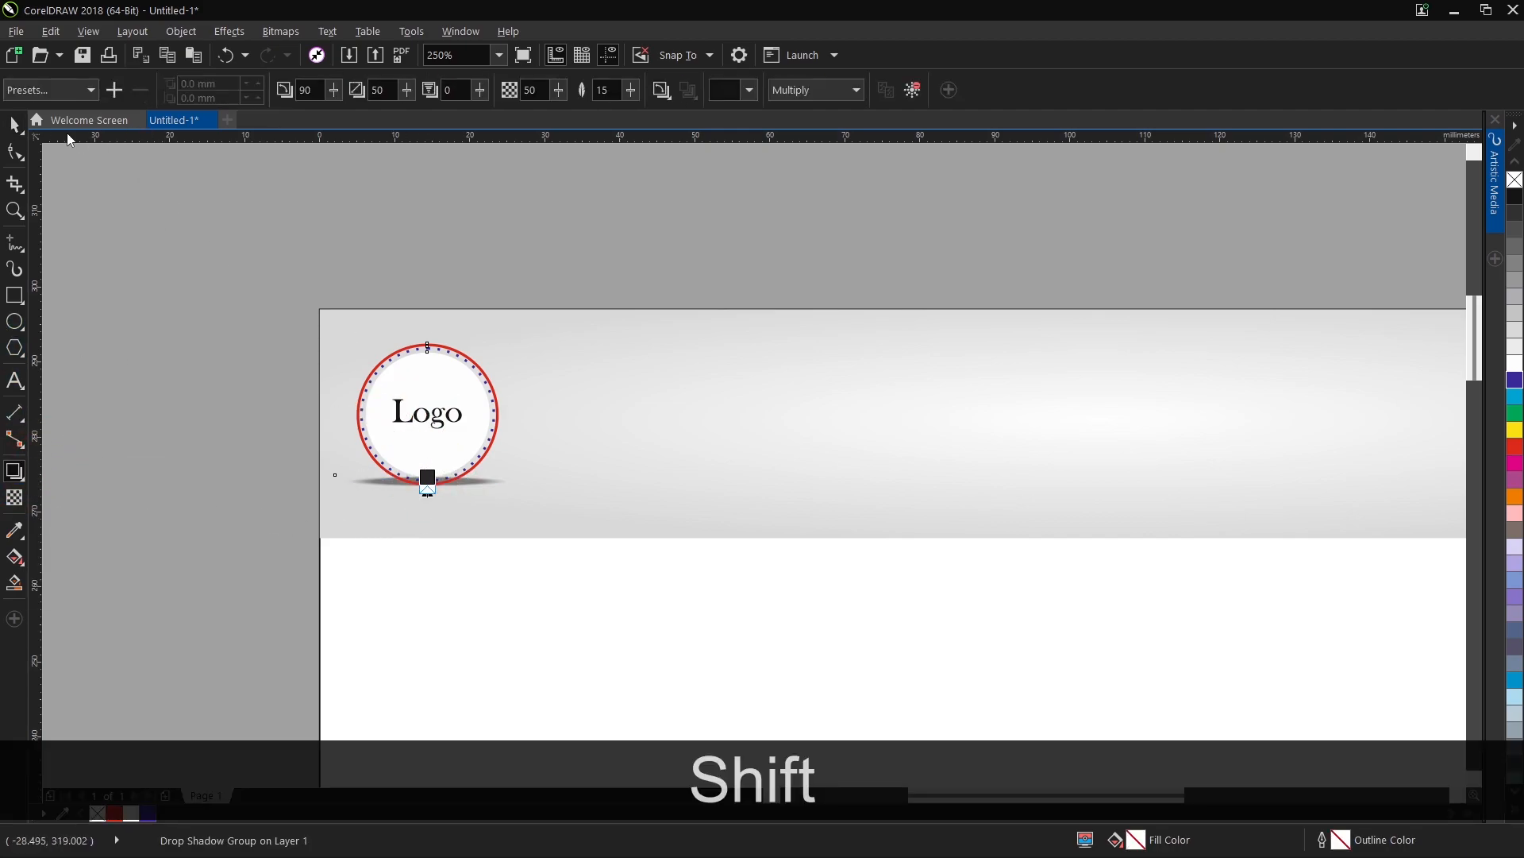
pyautogui.doubleClick(386, 90)
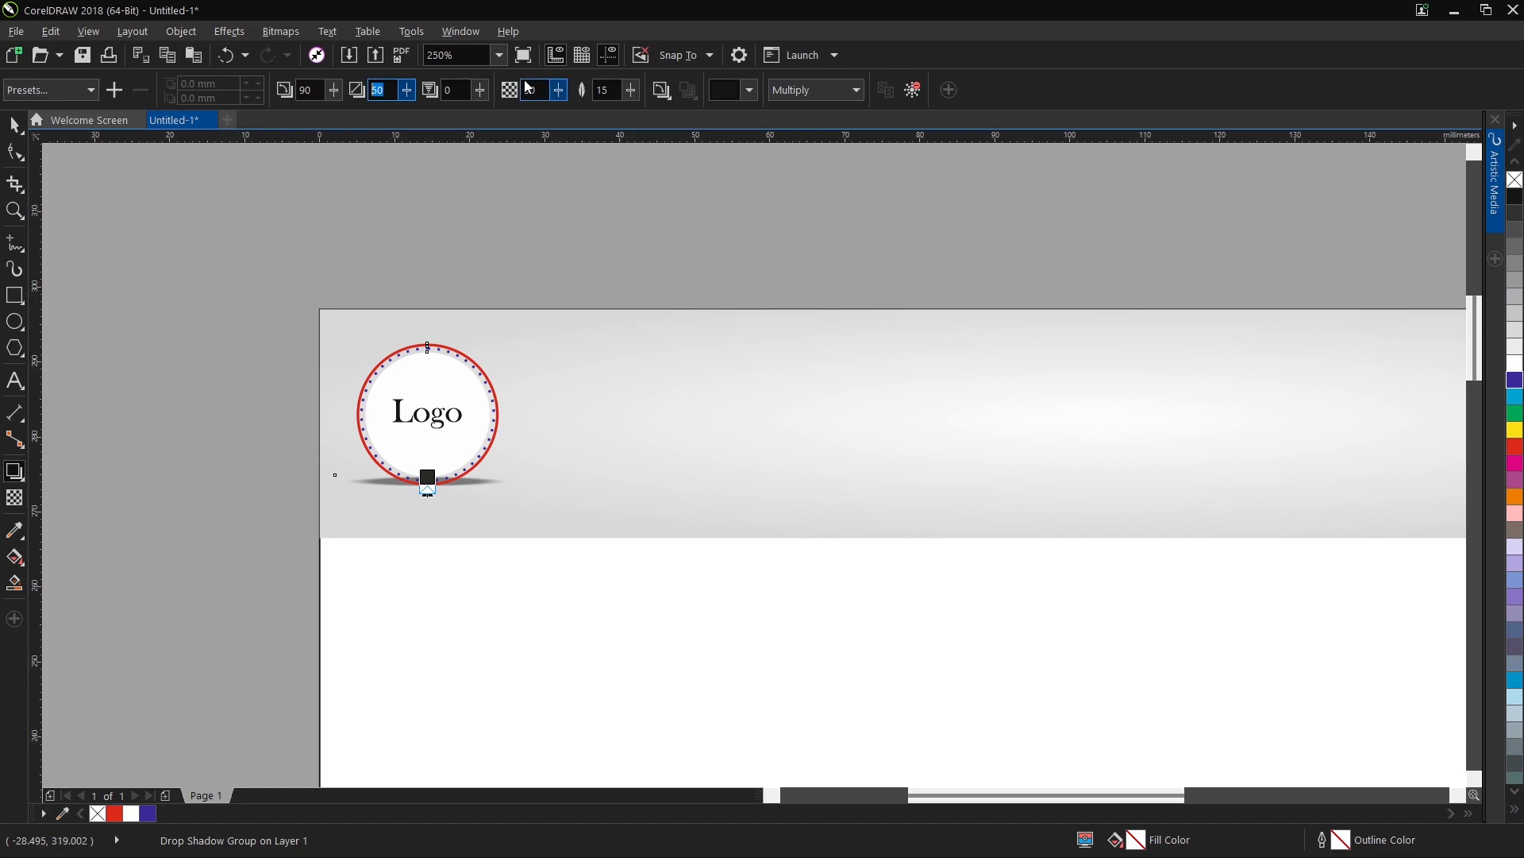
pyautogui.write('25')
pyautogui.press('Return')
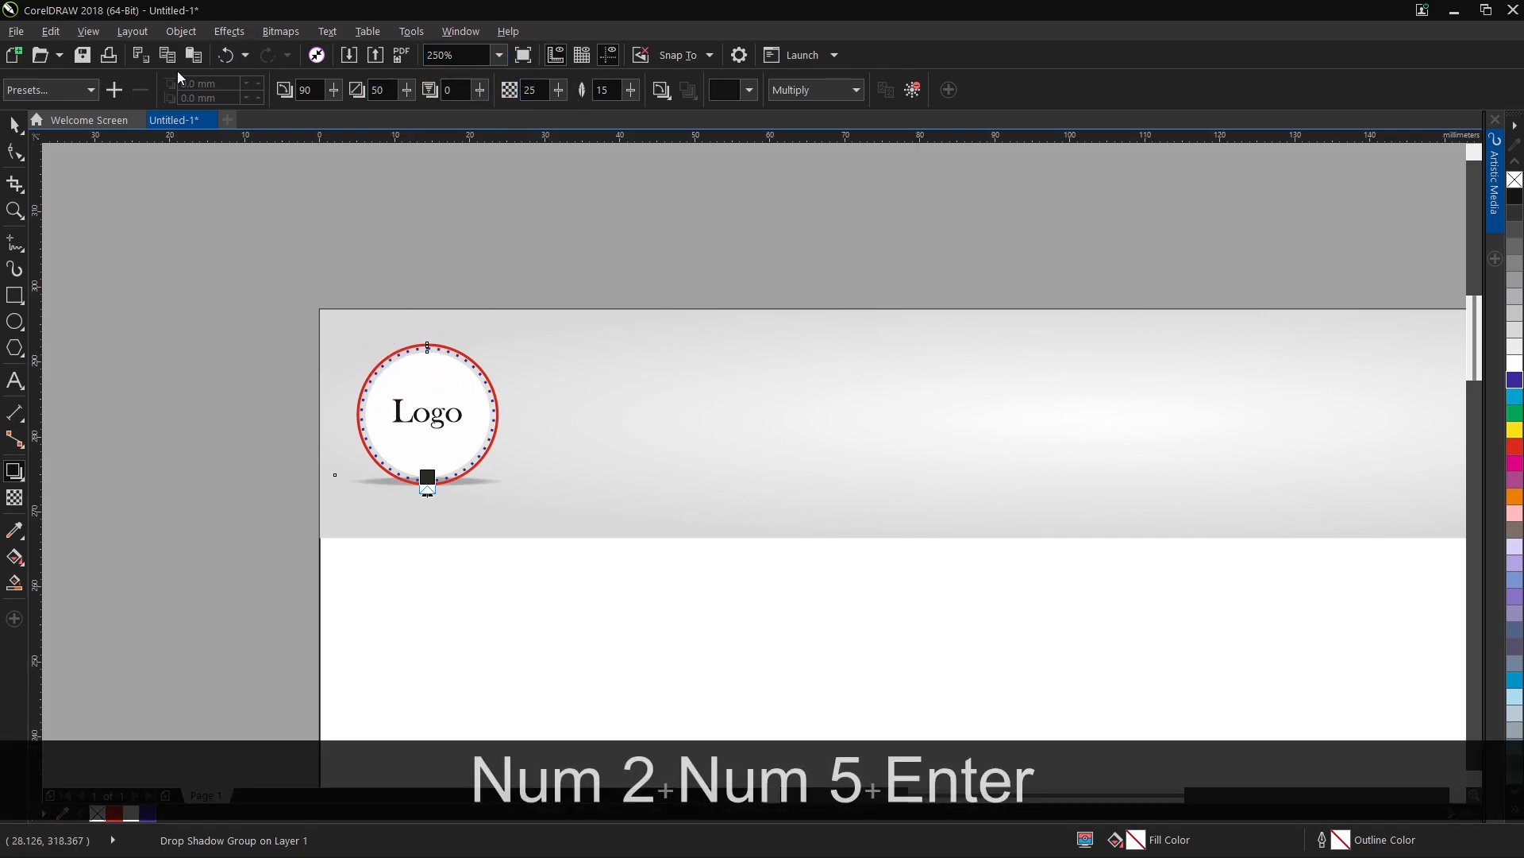
# Break the drop shadow apart from the logo badge and nudge the shadow down below the circle.
pyautogui.click(17, 122)
pyautogui.hotkey('ctrl', 'k')
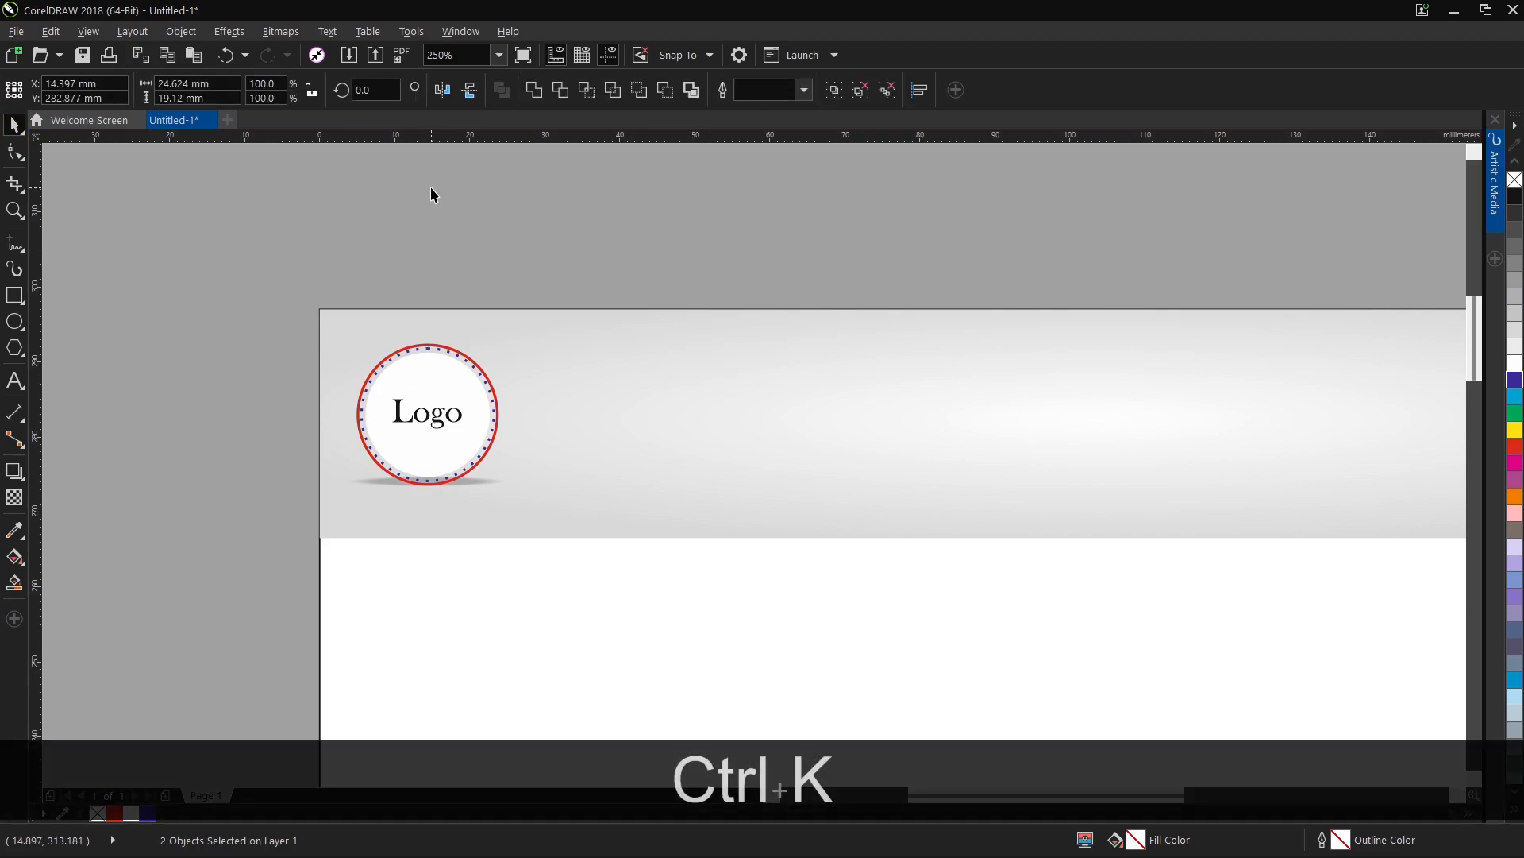
pyautogui.press('Down')
pyautogui.press('Down')
pyautogui.press('Down')
pyautogui.press('Down')
pyautogui.press('Down')
pyautogui.press('Down')
pyautogui.press('Down')
pyautogui.press('Down')
pyautogui.press('Down')
pyautogui.press('Down')
pyautogui.press('Down')
pyautogui.press('Down')
pyautogui.press('Down')
pyautogui.press('Down')
pyautogui.press('Down')
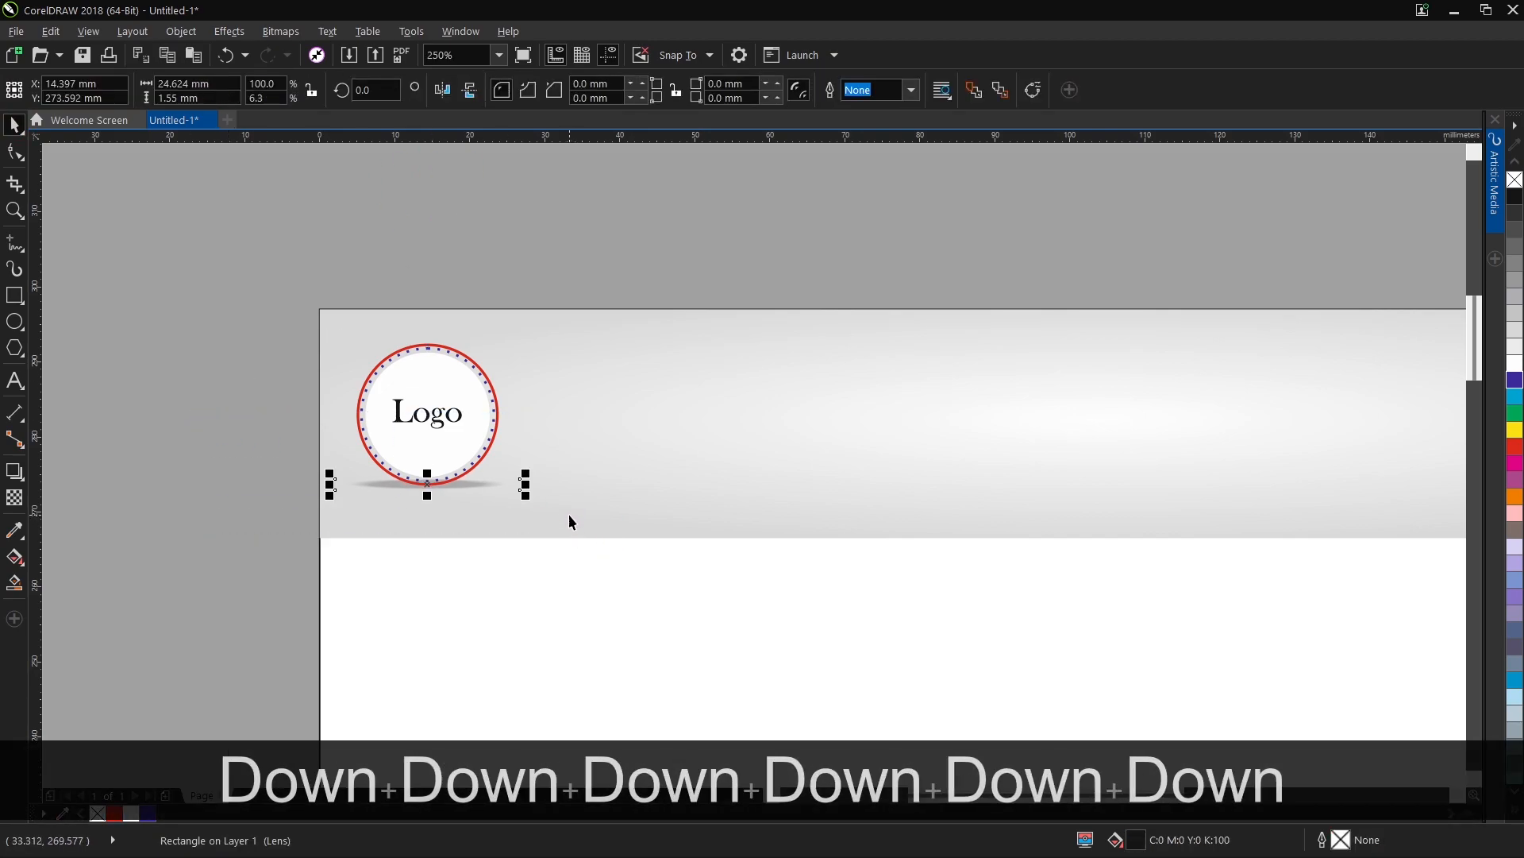
# Group the logo badge with its separated shadow and nudge the group slightly to the right.
pyautogui.moveTo(231, 317); pyautogui.dragTo(640, 585)
pyautogui.hotkey('ctrl', 'g')
pyautogui.press('Right')
pyautogui.click(503, 264)
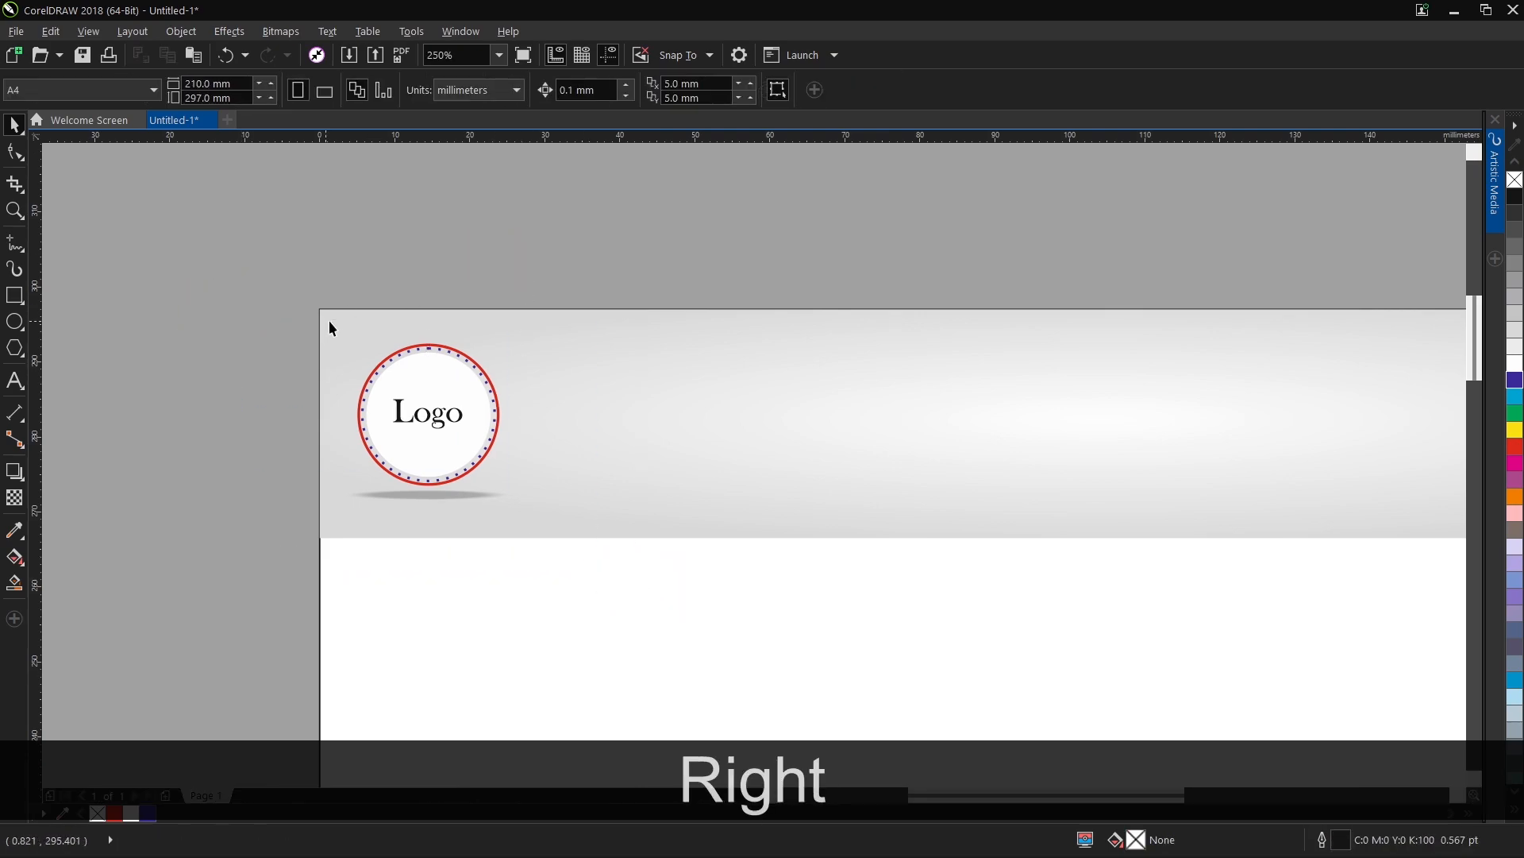
# Add the artistic text "COMPANY NAME" on the header band beside the logo badge.
pyautogui.click(14, 380)
pyautogui.click(713, 475)
pyautogui.press('capslock')
pyautogui.write('COM')
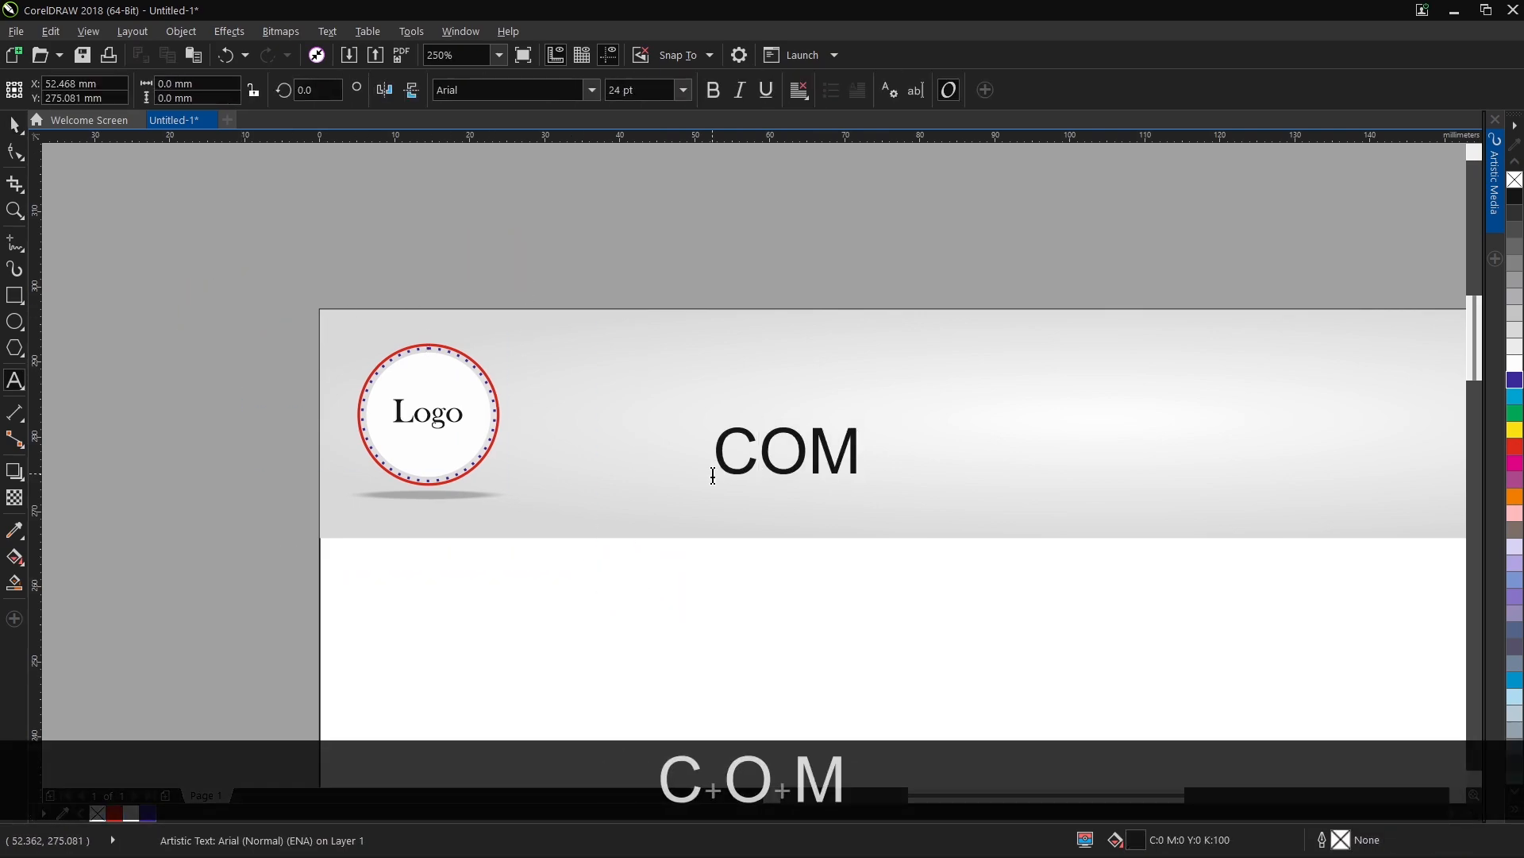
pyautogui.write('PANY NAME')
pyautogui.press('capslock')
# Enlarge the company name to about 36 pt and place it in the middle of the header band.
pyautogui.scroll(-1, 824, 378)
pyautogui.scroll(-1, 653, 348)
pyautogui.scroll(1, 850, 339)
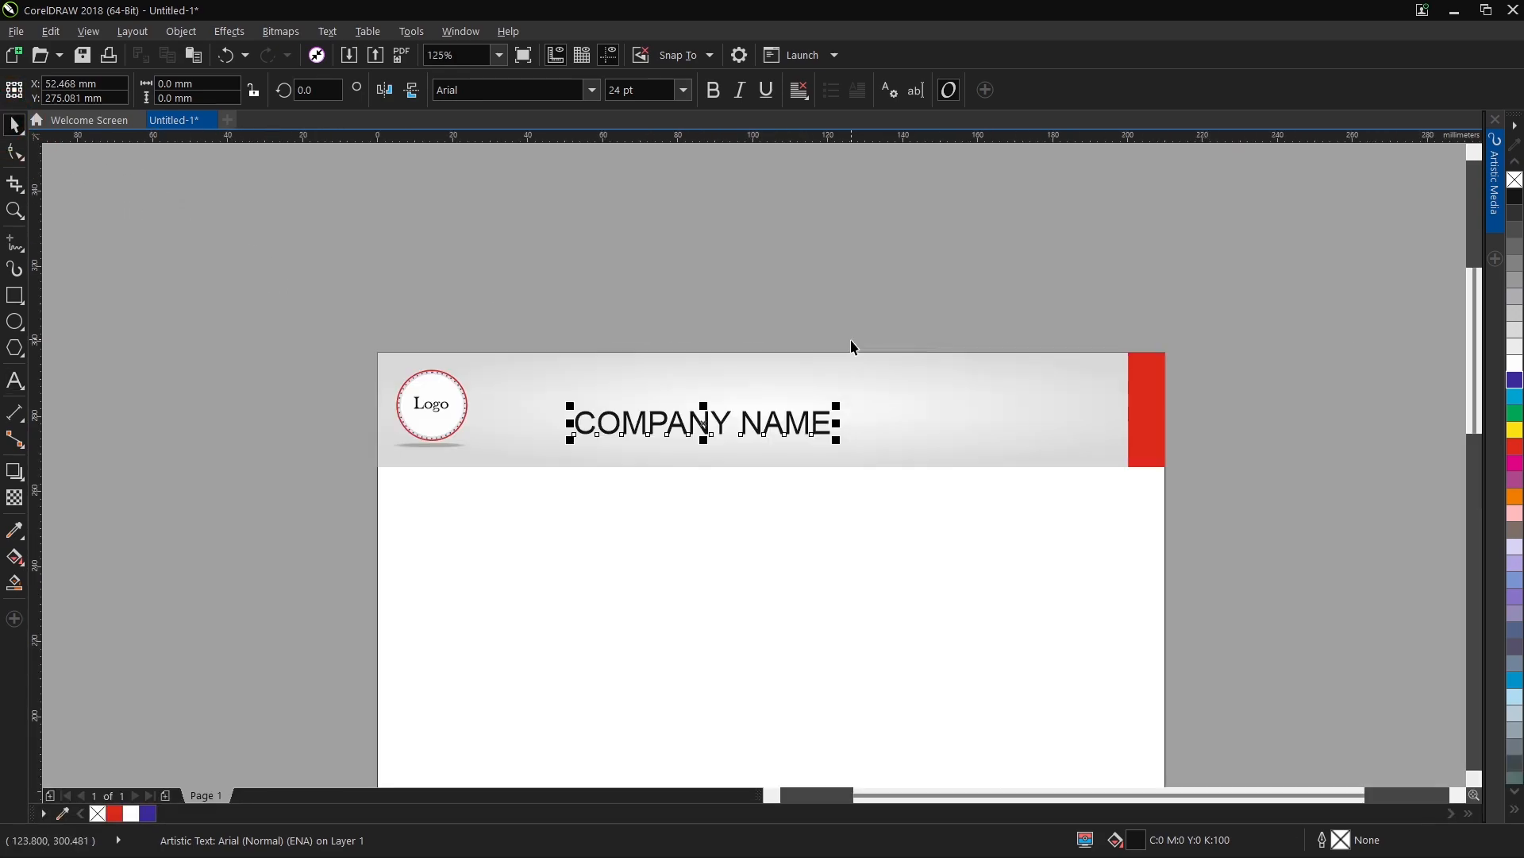
pyautogui.moveTo(837, 405); pyautogui.dragTo(897, 398)
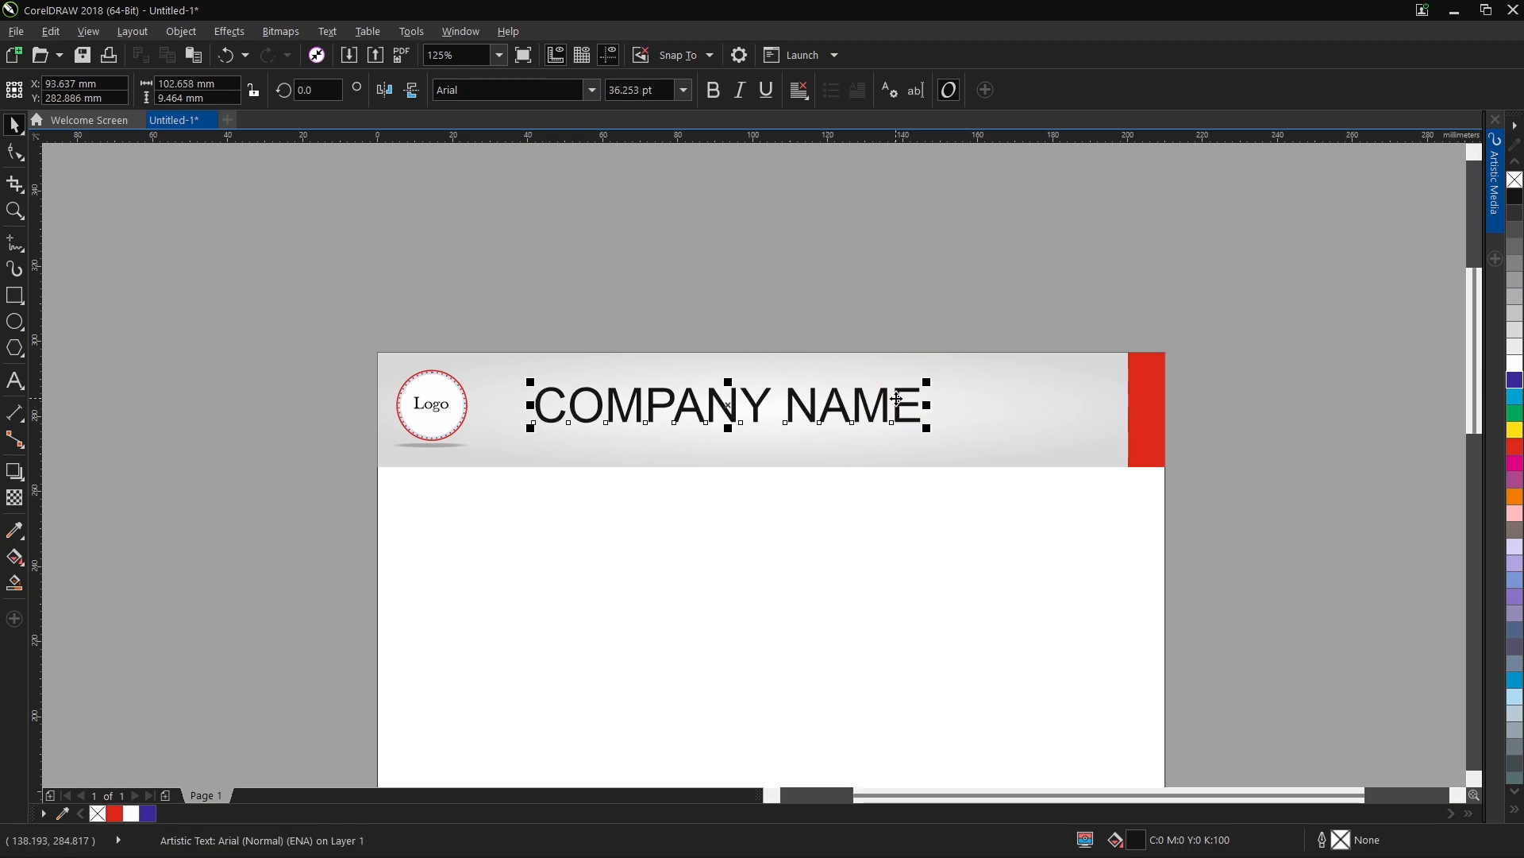
# Set the company name's font to Montserrat Medium.
pyautogui.click(592, 91)
pyautogui.write('mon')
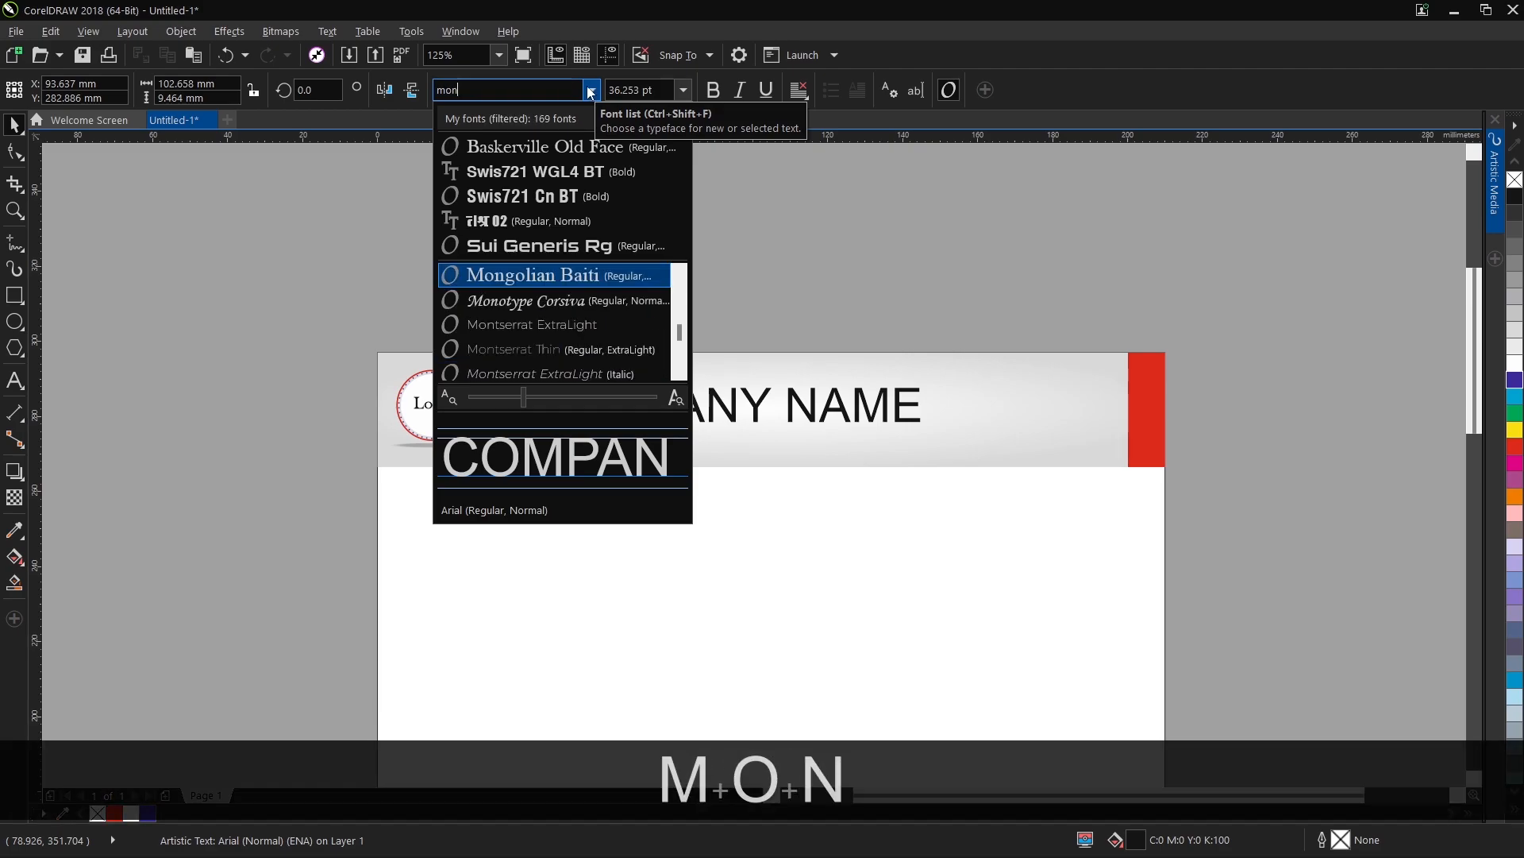
pyautogui.press('Down')
pyautogui.press('Down')
pyautogui.press('Down')
pyautogui.press('Down')
pyautogui.press('Down')
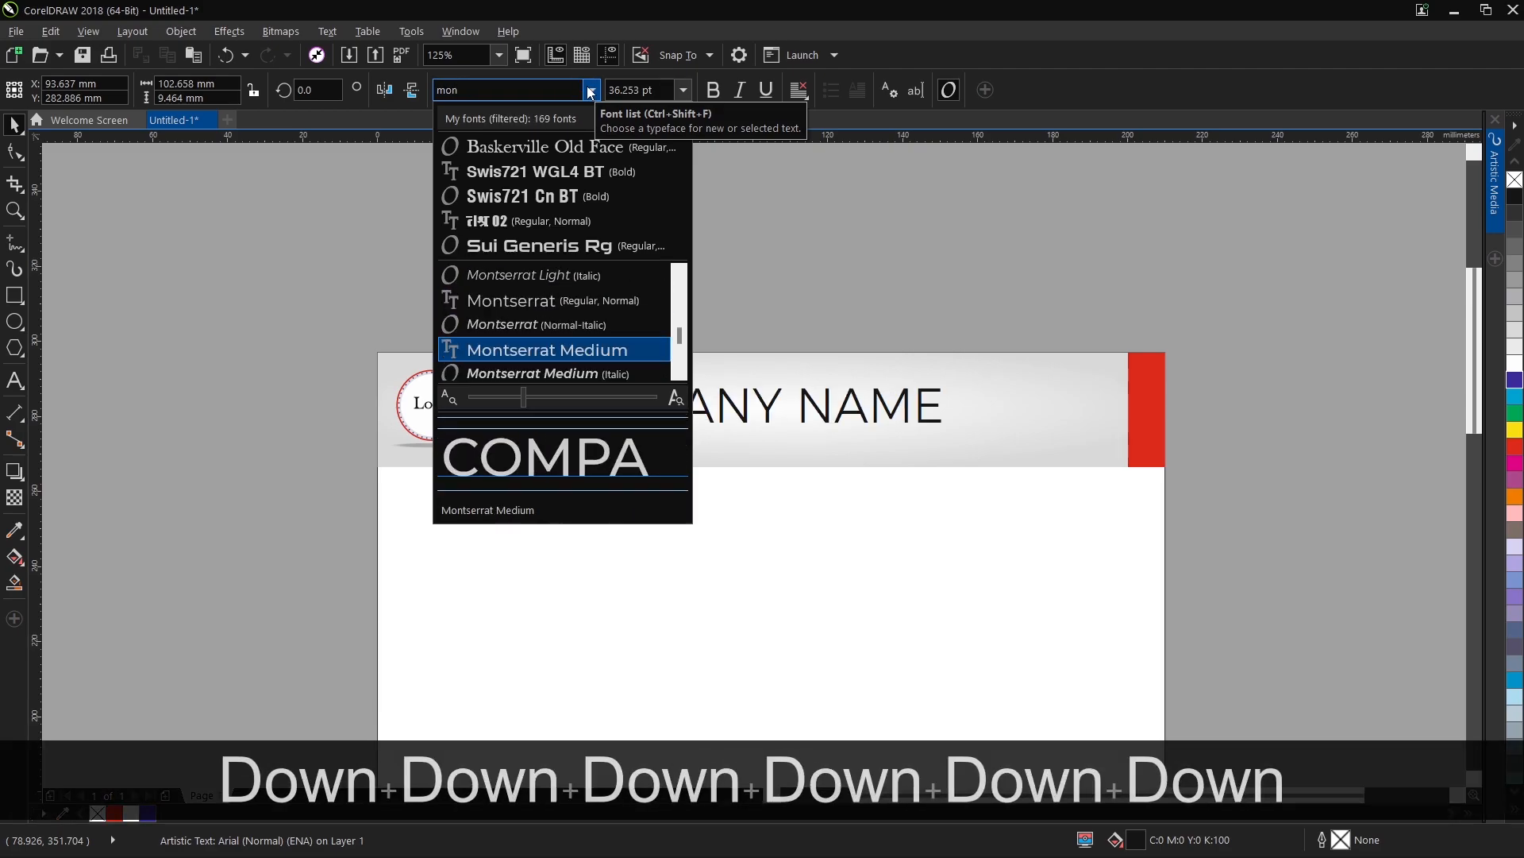
pyautogui.press('Return')
# Set only the word "NAME" in the company name to Montserrat SemiBold.
pyautogui.doubleClick(803, 402)
pyautogui.moveTo(804, 401); pyautogui.dragTo(980, 409)
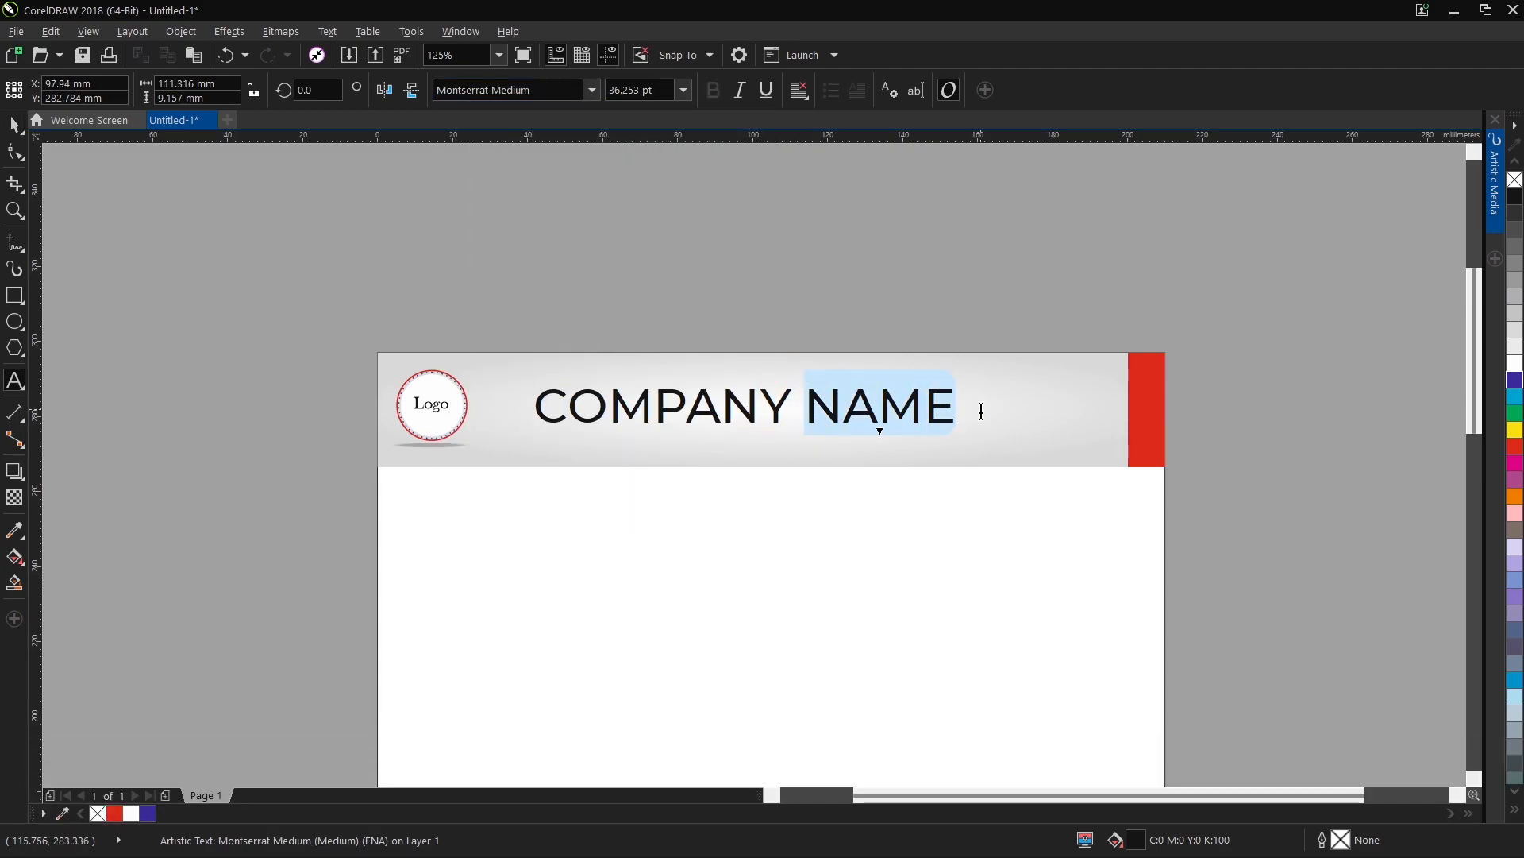
pyautogui.click(591, 90)
pyautogui.moveTo(635, 273)
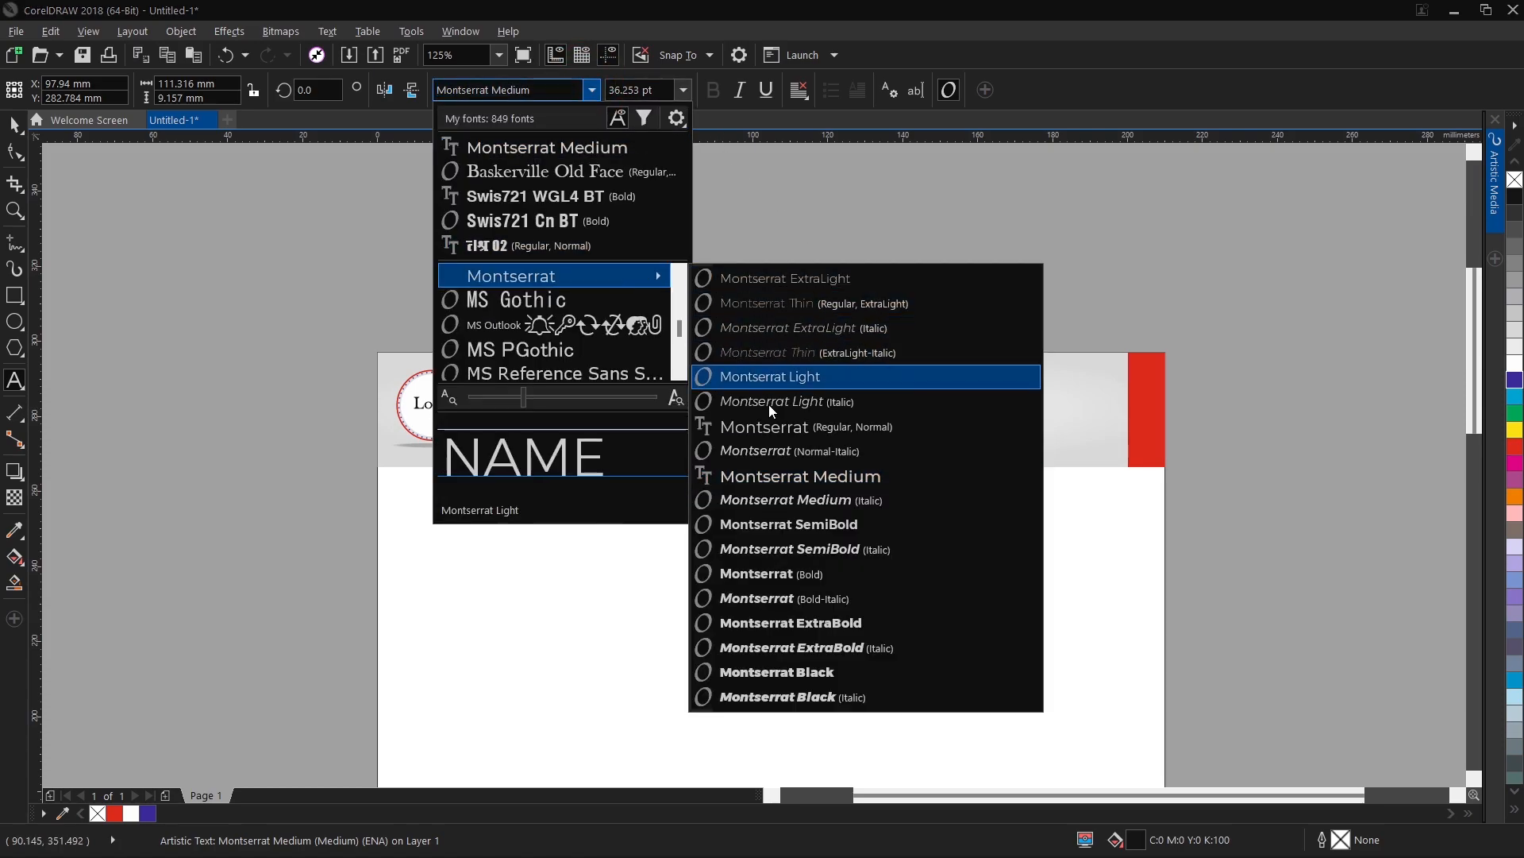
pyautogui.click(812, 530)
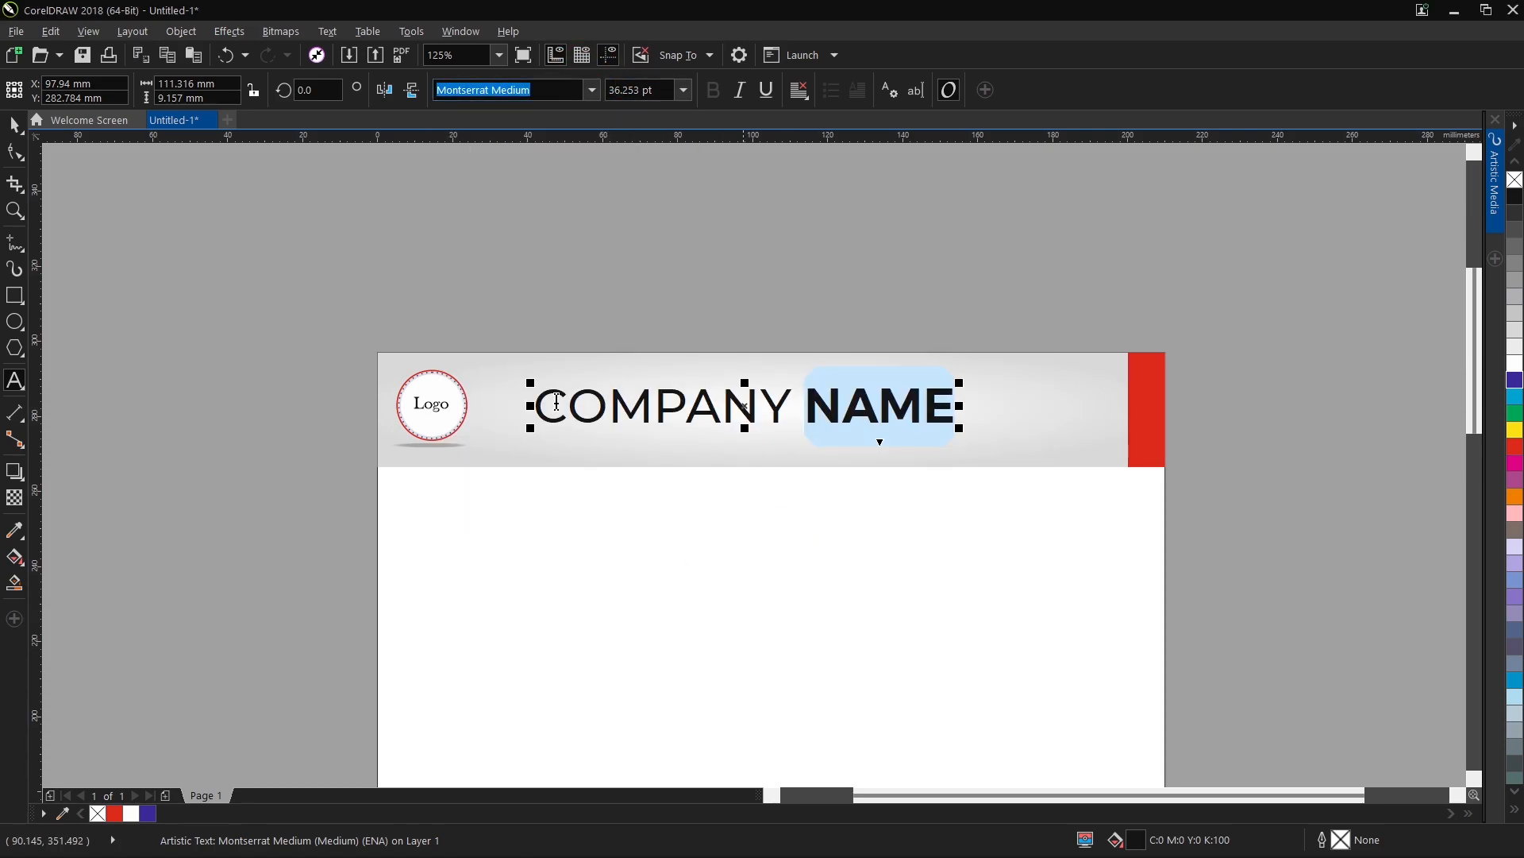
# Centre the company name horizontally on the header band and shift it slightly down.
pyautogui.click(18, 127)
pyautogui.keyDown('shift'); pyautogui.click(861, 351); pyautogui.keyUp('shift')
pyautogui.hotkey('shift', 'c')
pyautogui.click(837, 265)
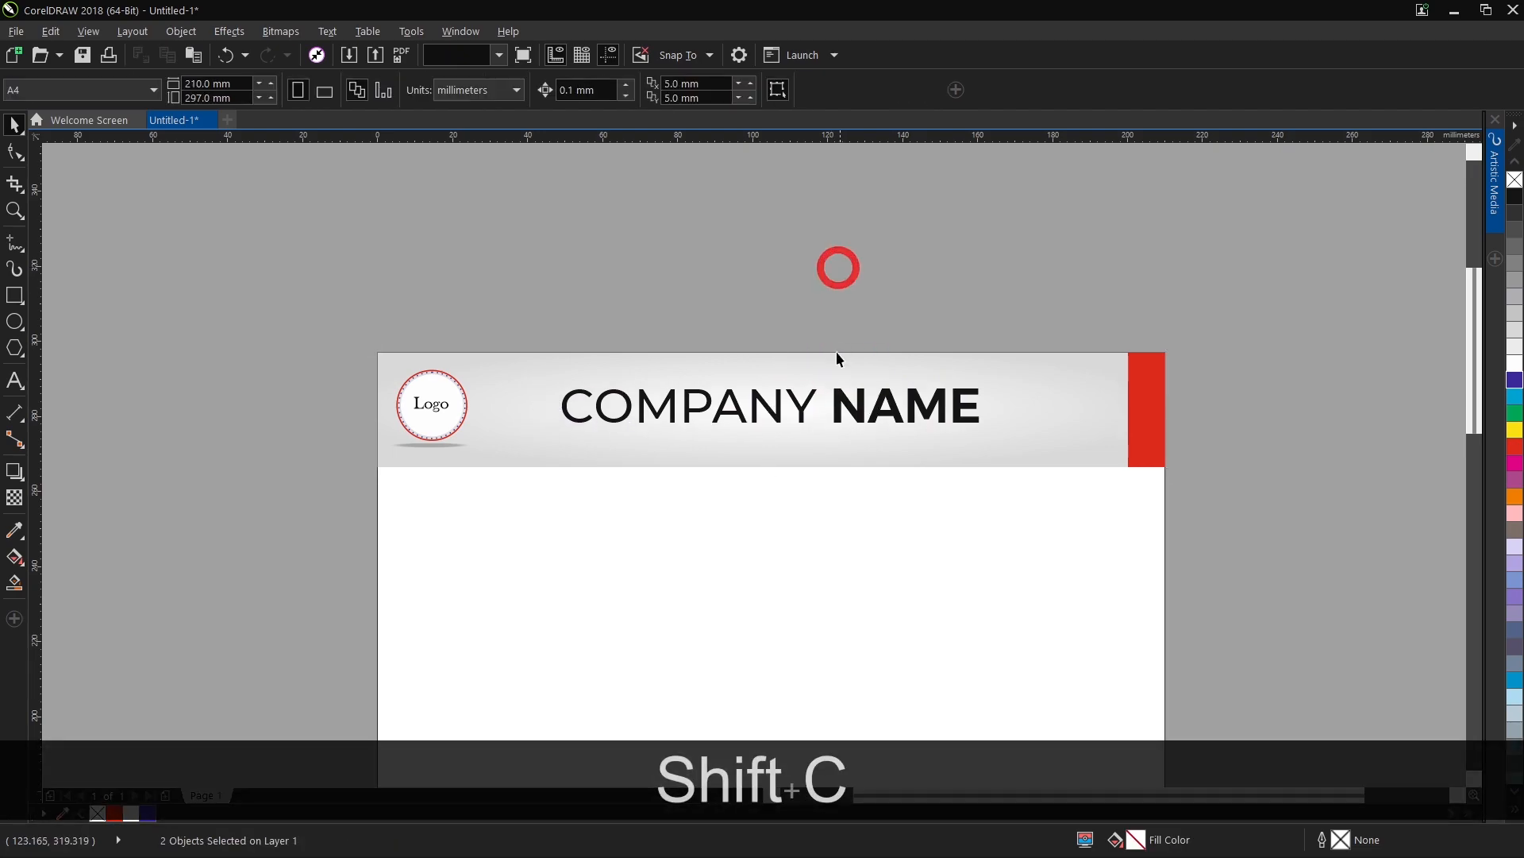
pyautogui.keyDown('shift'); pyautogui.click(674, 410); pyautogui.keyUp('shift')
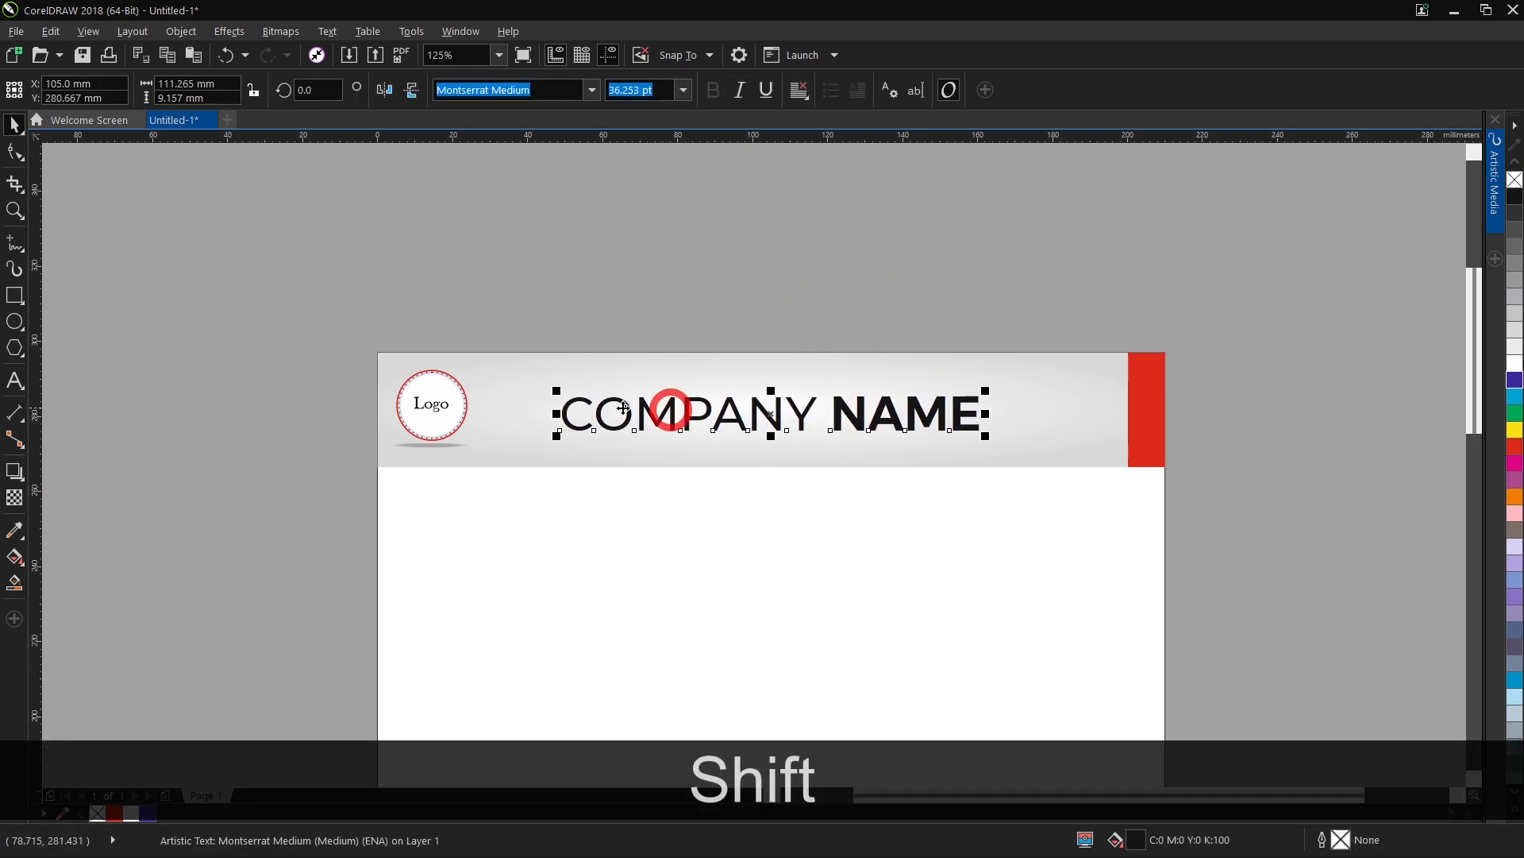
# Move the logo badge group slightly to the right and down within the header band.
pyautogui.scroll(1, 448, 408)
pyautogui.moveTo(443, 403); pyautogui.dragTo(460, 413)
pyautogui.click(524, 244)
# Duplicate the company name below the original at 12 pt and centre the copy horizontally on the header band.
pyautogui.scroll(-1, 527, 249)
pyautogui.click(687, 329)
pyautogui.hotkey('ctrl', 'c')
pyautogui.hotkey('ctrl', 'v')
pyautogui.keyDown('shift'); pyautogui.moveTo(683, 332); pyautogui.dragTo(767, 381); pyautogui.keyUp('shift')
pyautogui.click(683, 90)
pyautogui.click(654, 228)
pyautogui.keyDown('shift'); pyautogui.click(871, 370); pyautogui.keyUp('shift')
pyautogui.press('c')
pyautogui.click(855, 259)
# Replace the small duplicate's text with "Company Slogan".
pyautogui.doubleClick(847, 376)
pyautogui.hotkey('ctrl', 'a')
pyautogui.write('Company D')
pyautogui.press('BackSpace')
pyautogui.write('Slo')
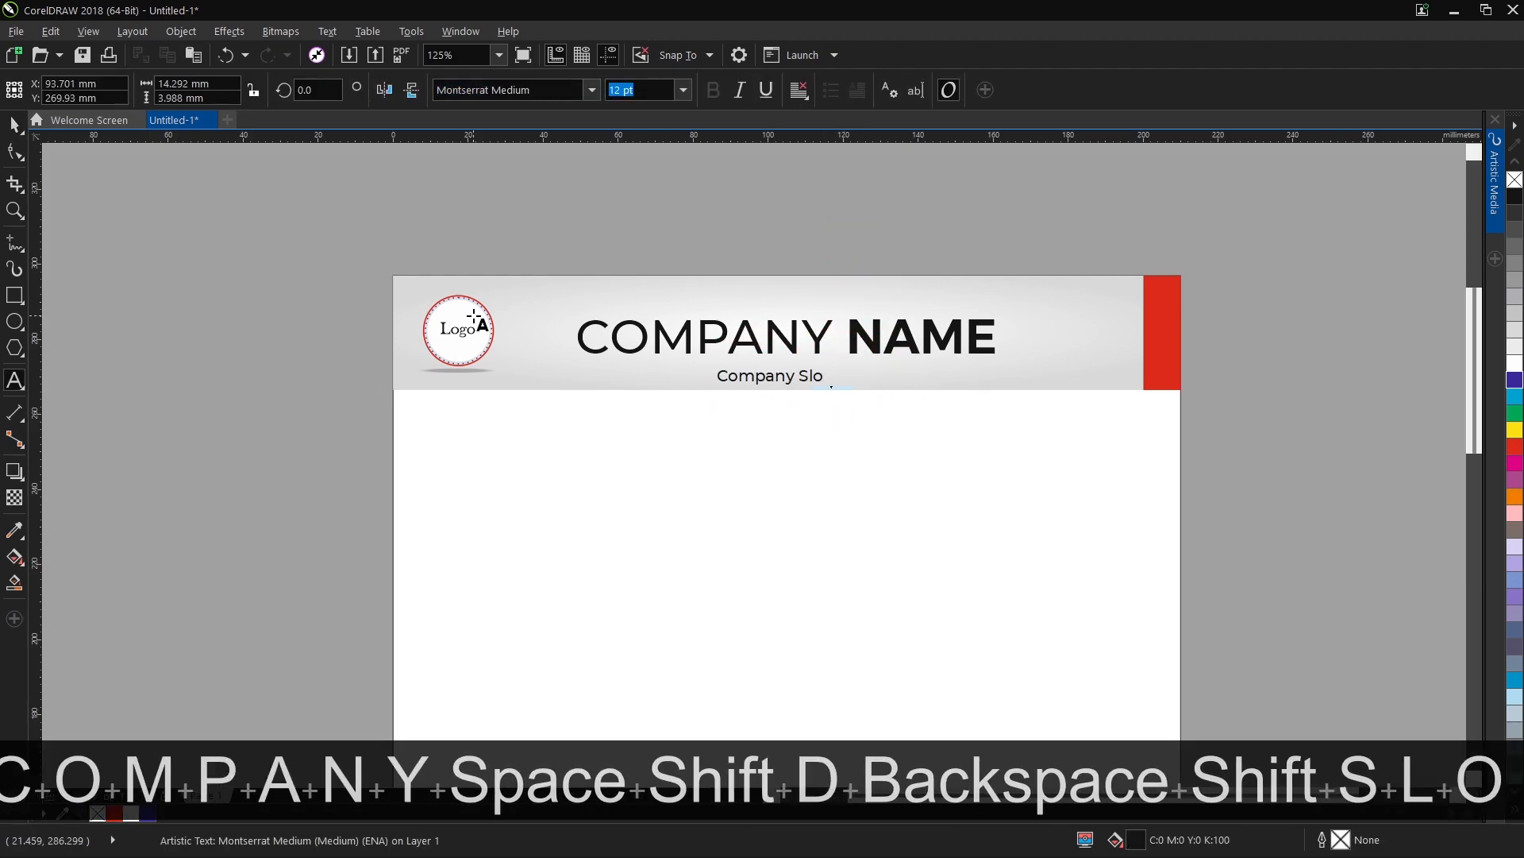
pyautogui.write('gan')
pyautogui.hotkey('ctrl', 'space')
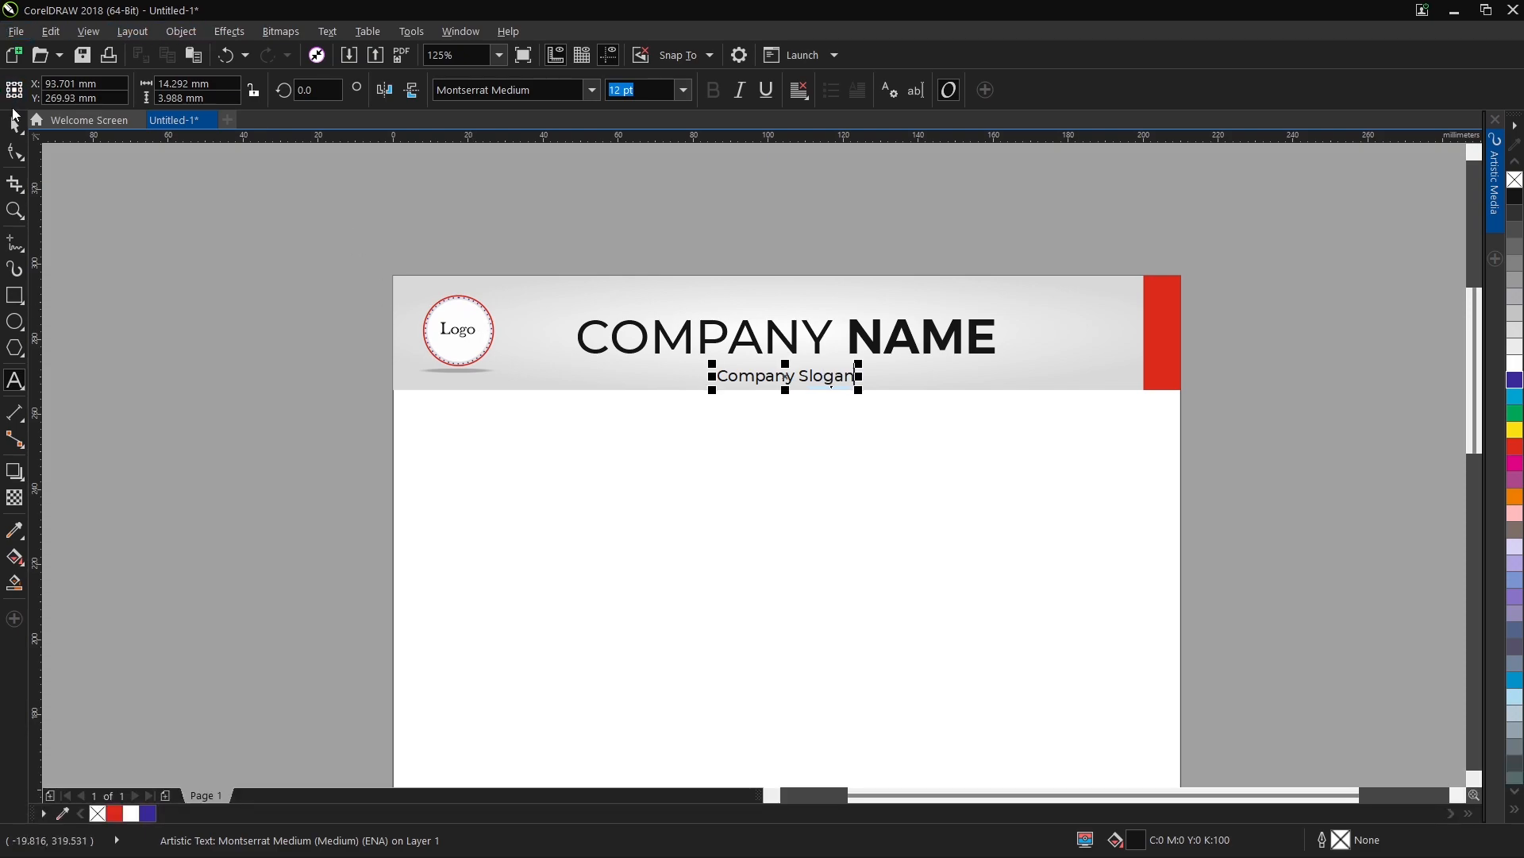
# Nudge the slogan up closer to the company name and centre it horizontally on the header band.
pyautogui.press('Up')
pyautogui.press('Up')
pyautogui.press('Up')
pyautogui.press('Up')
pyautogui.press('Up')
pyautogui.press('Up')
pyautogui.press('Up')
pyautogui.scroll(2, 845, 367)
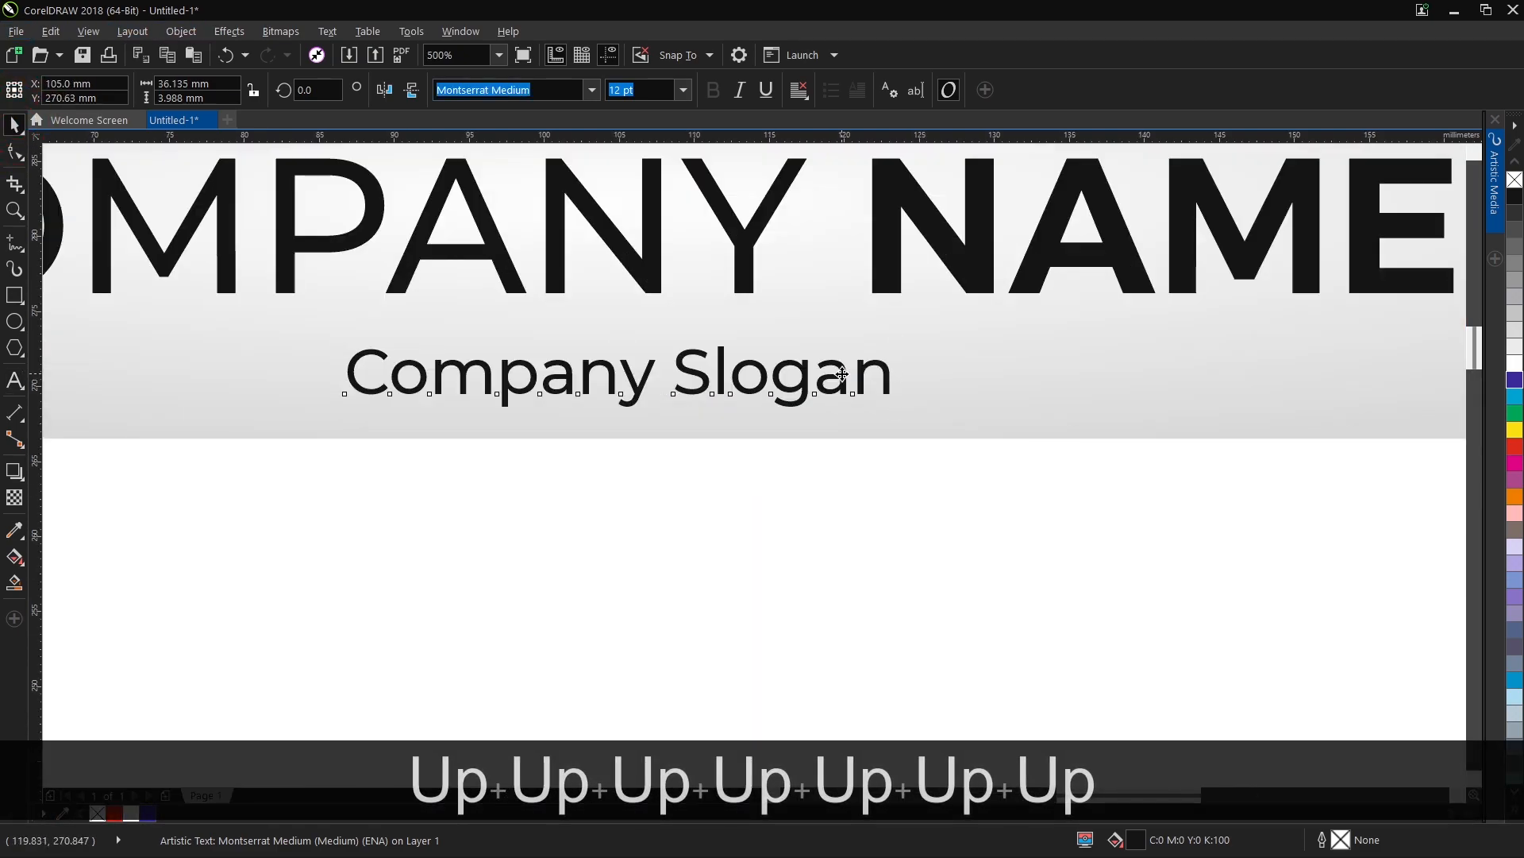
pyautogui.keyDown('shift'); pyautogui.click(791, 408); pyautogui.keyUp('shift')
pyautogui.press('c')
pyautogui.scroll(-2, 792, 411)
pyautogui.click(821, 199)
# Duplicate the slogan and place the copy above the word "NAME" near the header's upper right.
pyautogui.click(795, 405)
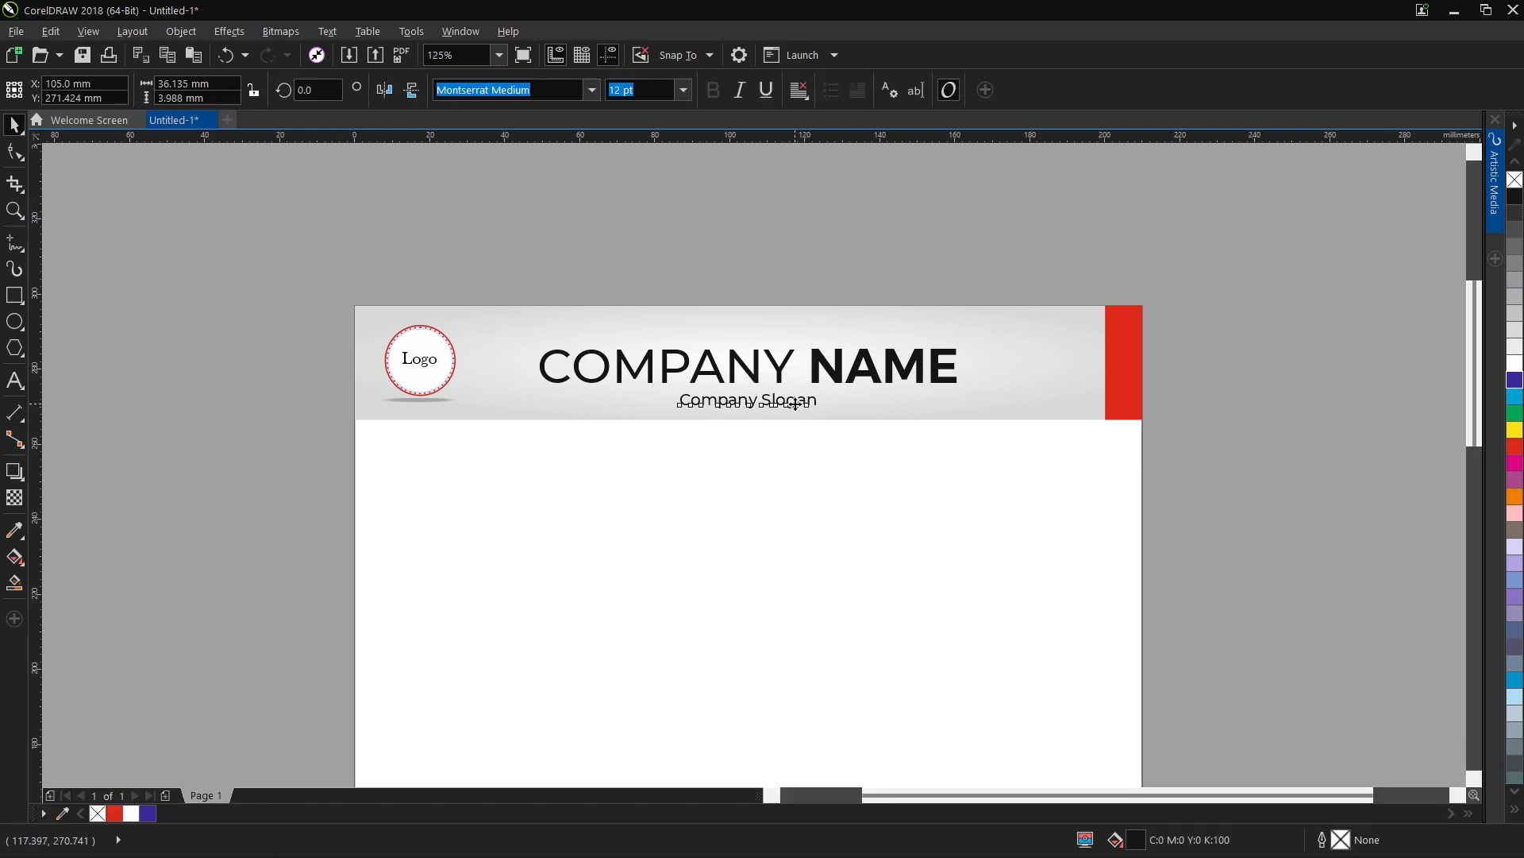
pyautogui.hotkey('ctrl', 'c')
pyautogui.hotkey('ctrl', 'v')
pyautogui.moveTo(795, 405); pyautogui.dragTo(996, 333)
pyautogui.doubleClick(996, 333)
pyautogui.write('Web')
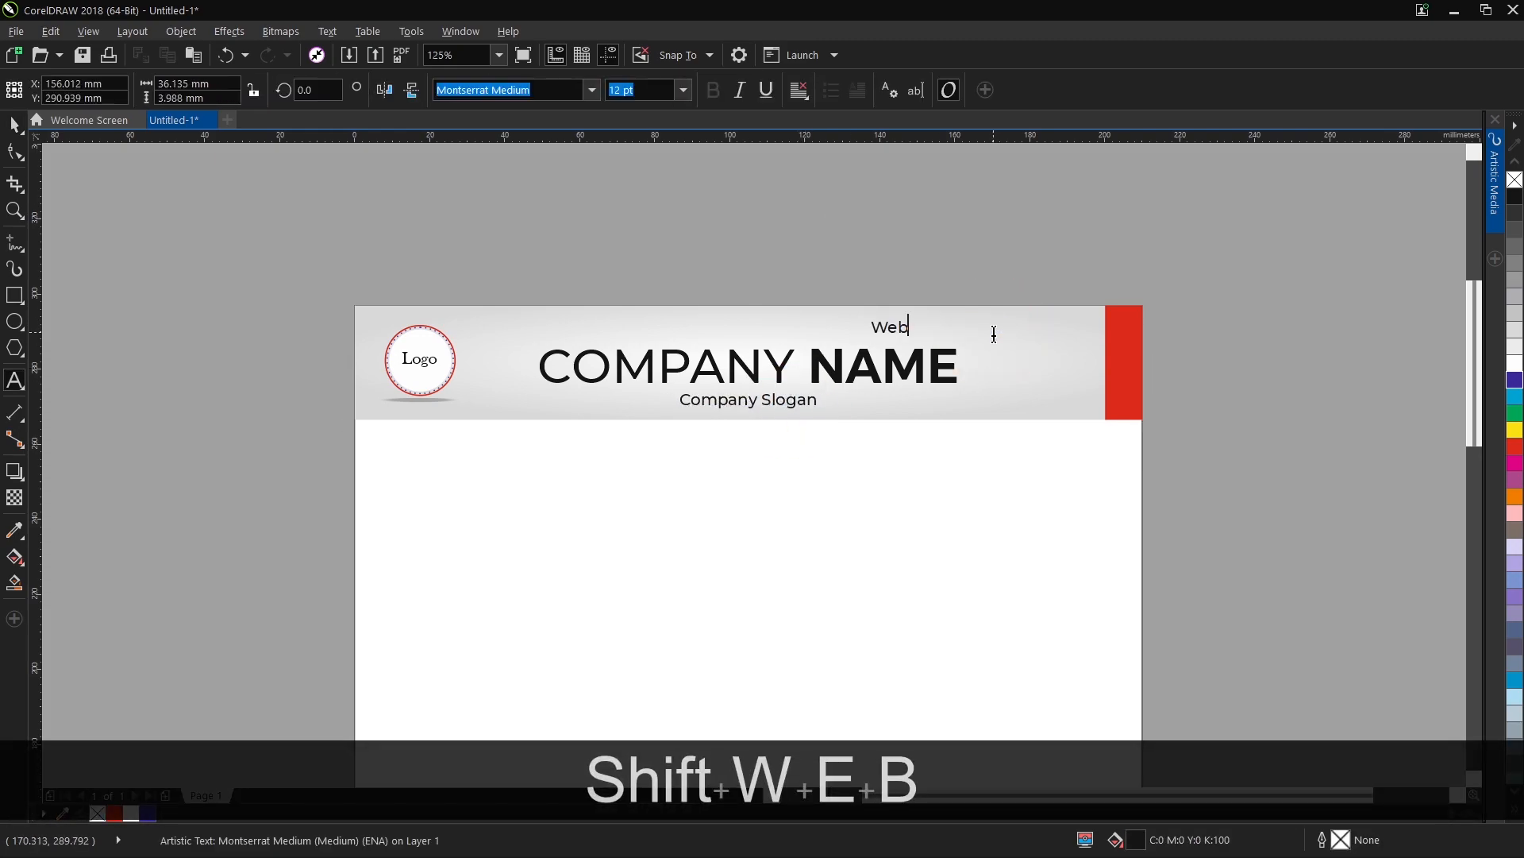
pyautogui.write('. : www')
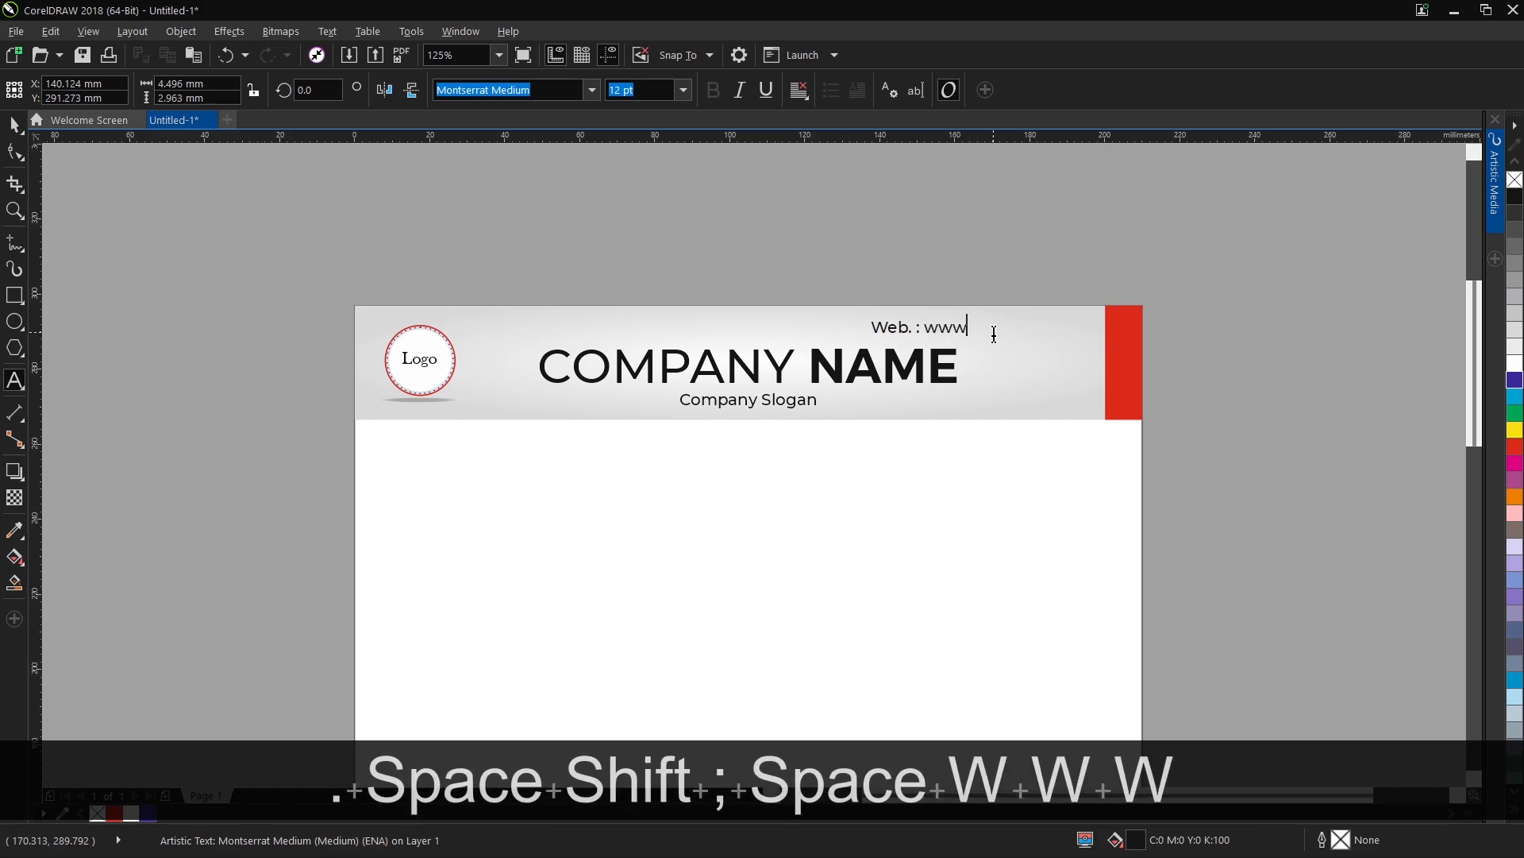
pyautogui.write('.mywebsite')
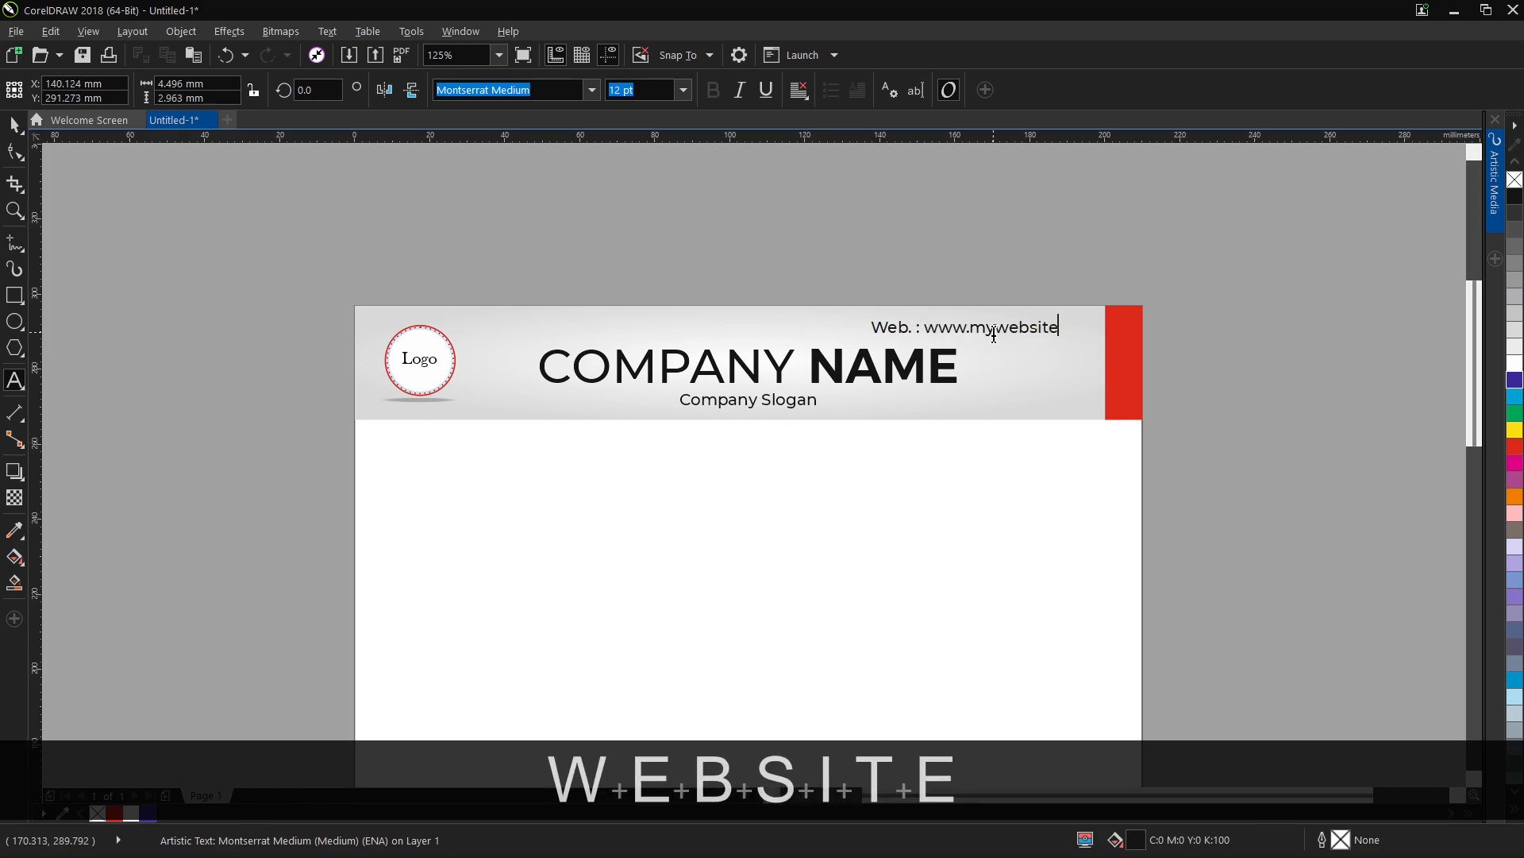
pyautogui.write('.com')
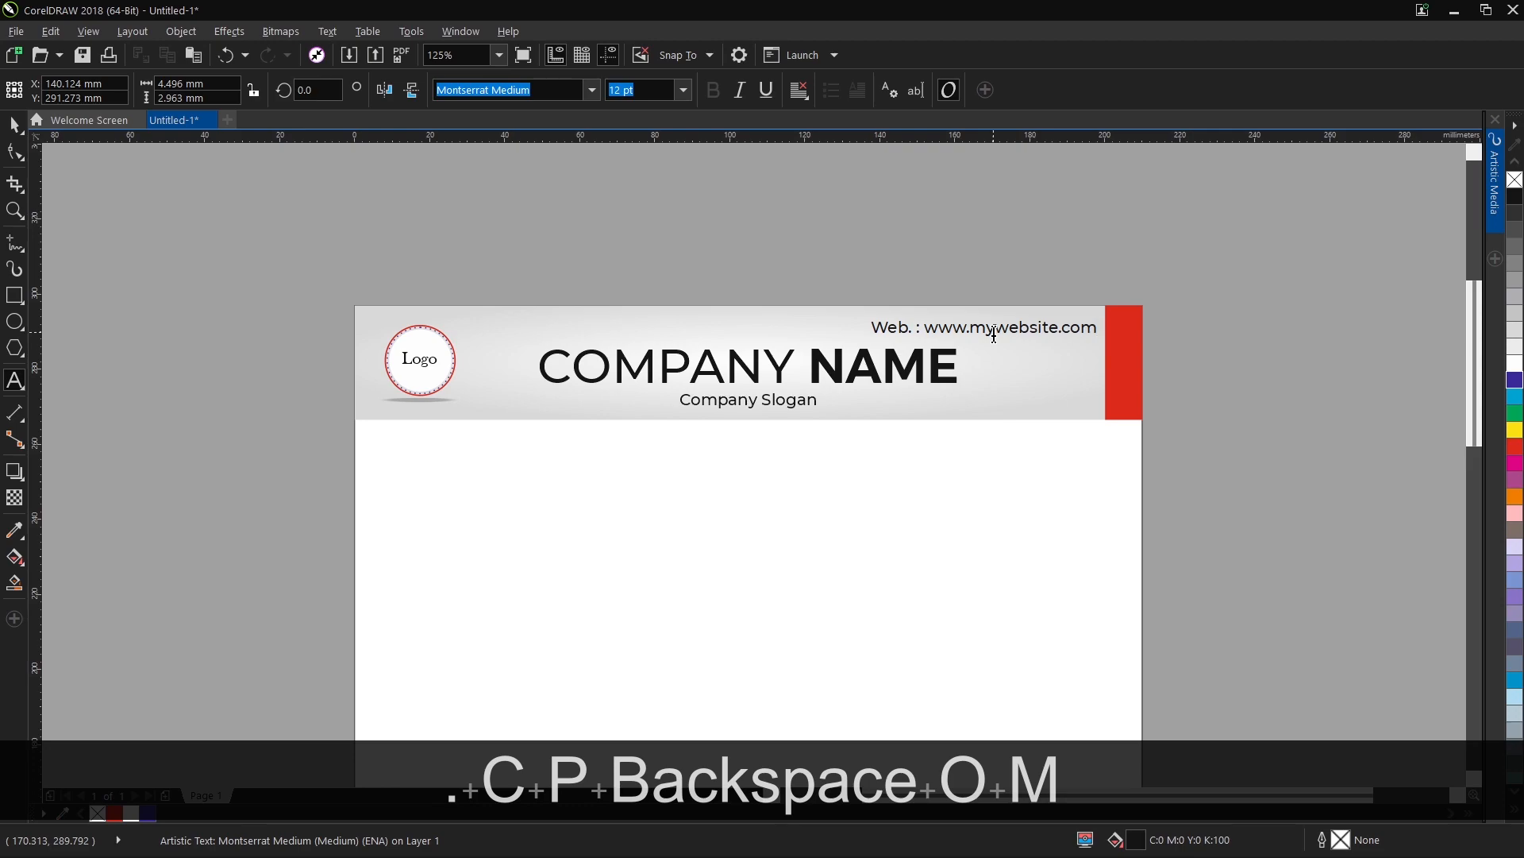
# Set the web address line to 10 pt and move it next to the header's red strip.
pyautogui.click(11, 121)
pyautogui.moveTo(1080, 332); pyautogui.dragTo(1074, 332)
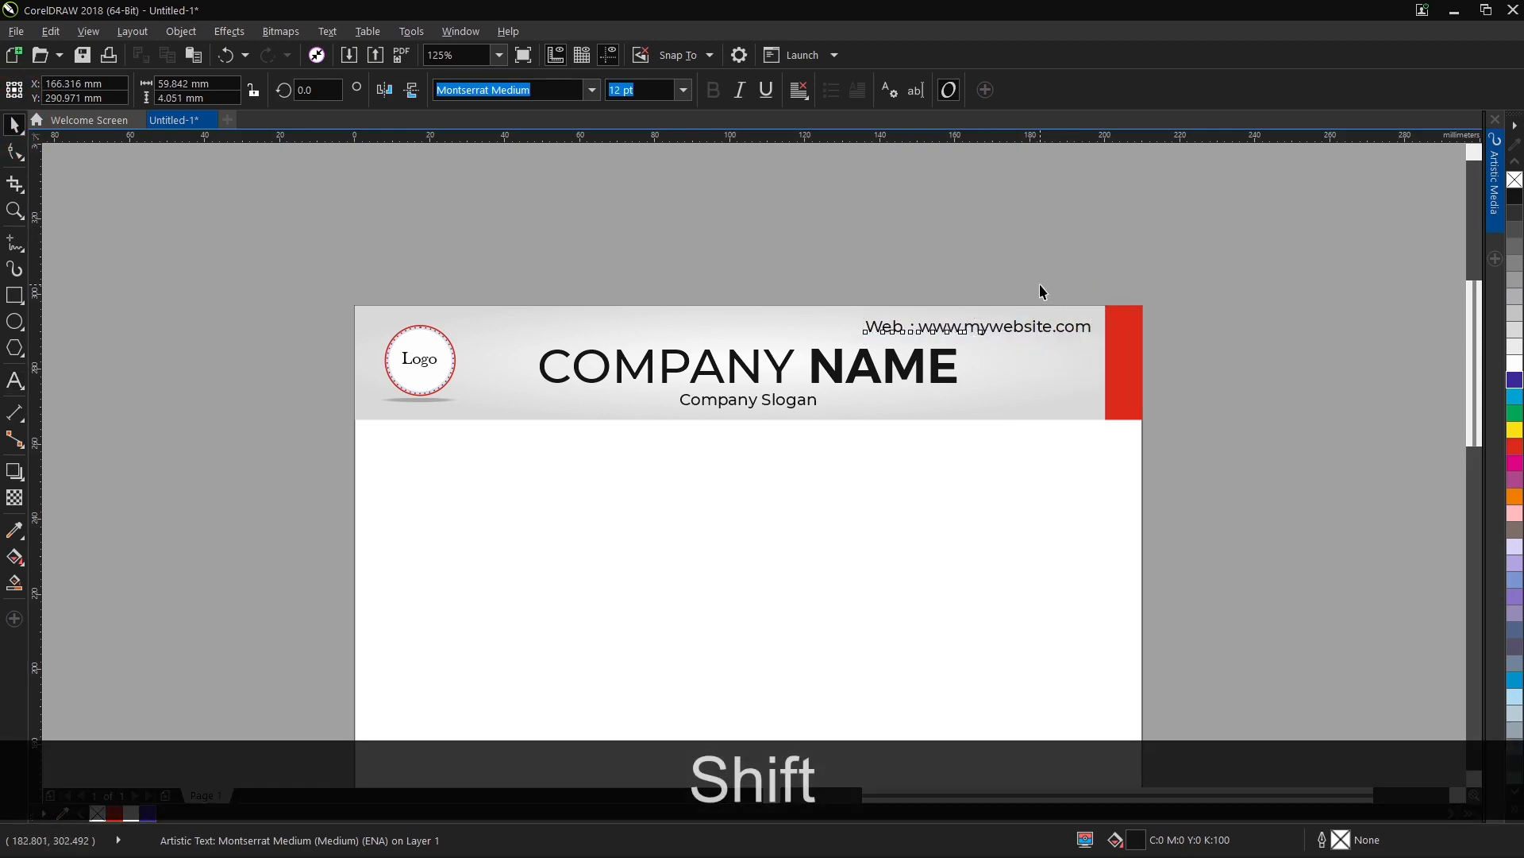
pyautogui.click(682, 90)
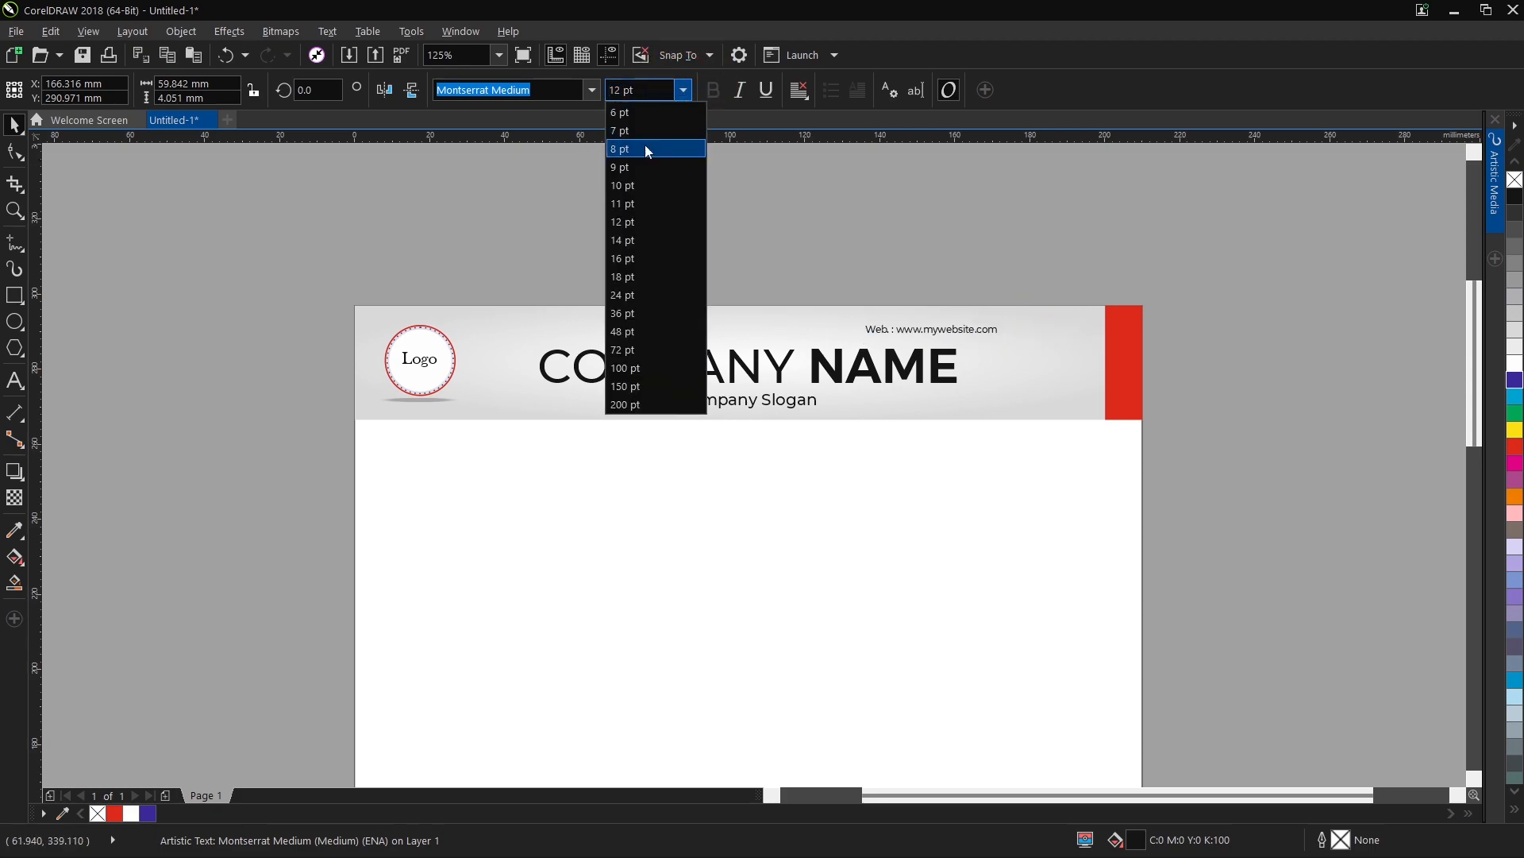
pyautogui.click(649, 185)
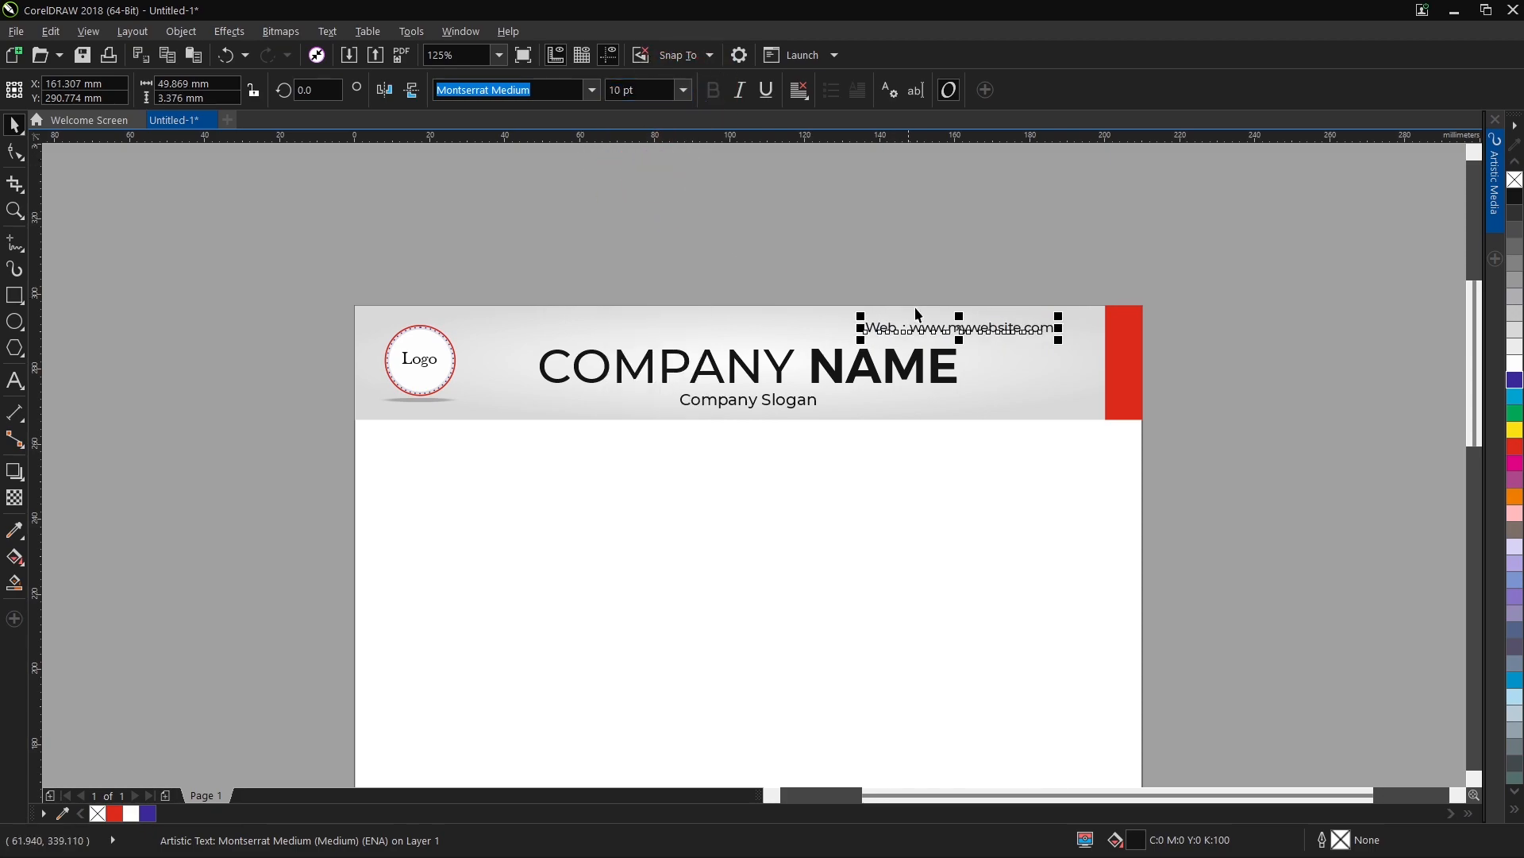
pyautogui.moveTo(958, 327); pyautogui.dragTo(990, 331)
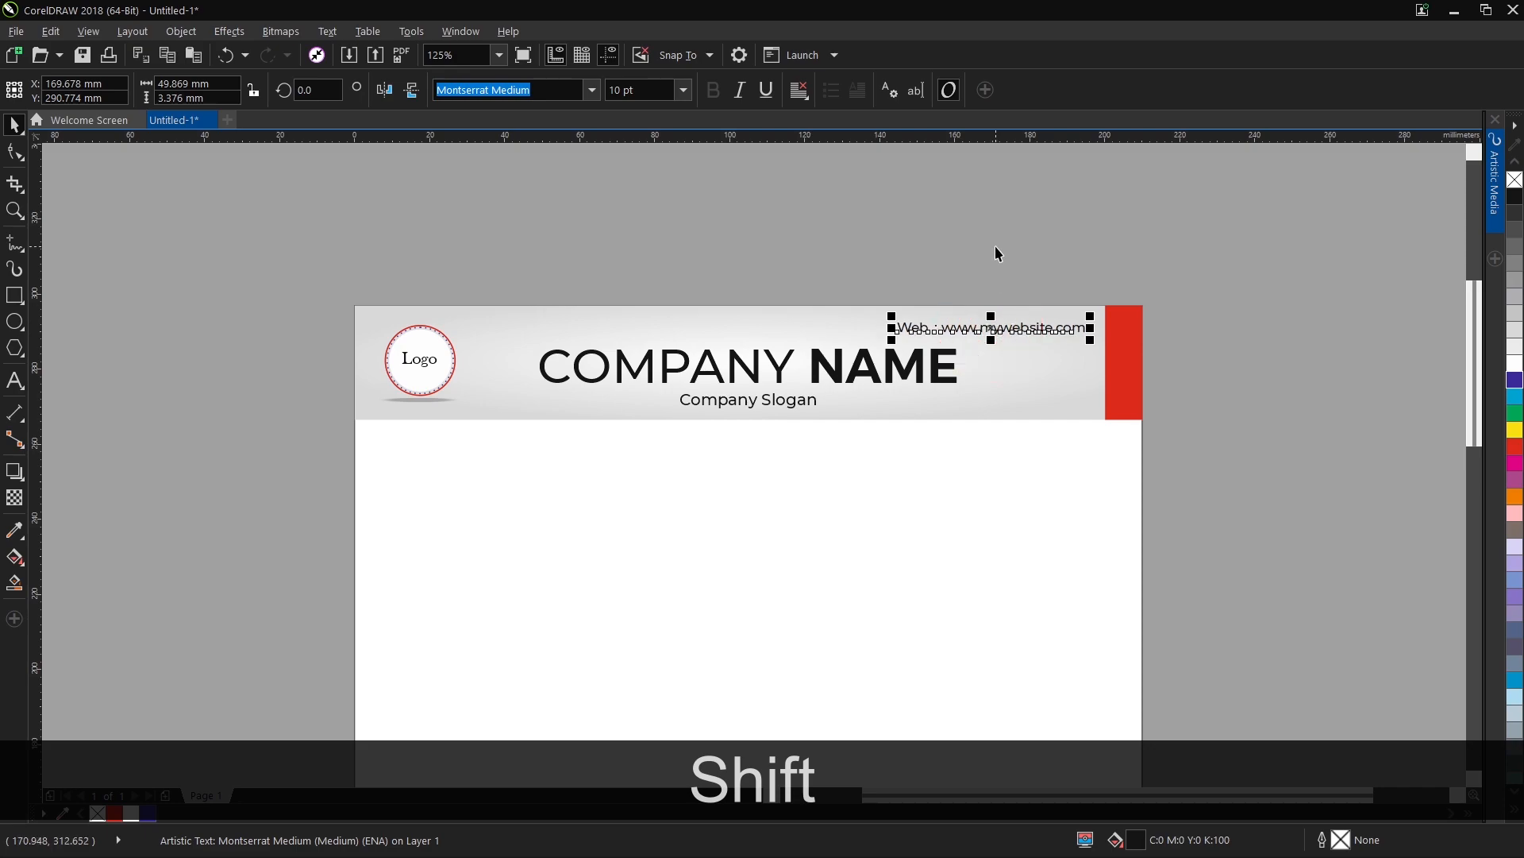
# Duplicate the header band with its red strip and align the copy to the bottom of the page.
pyautogui.click(994, 246)
pyautogui.click(1029, 384)
pyautogui.rightClick(1108, 365)
pyautogui.click(1119, 346)
pyautogui.click(1060, 387)
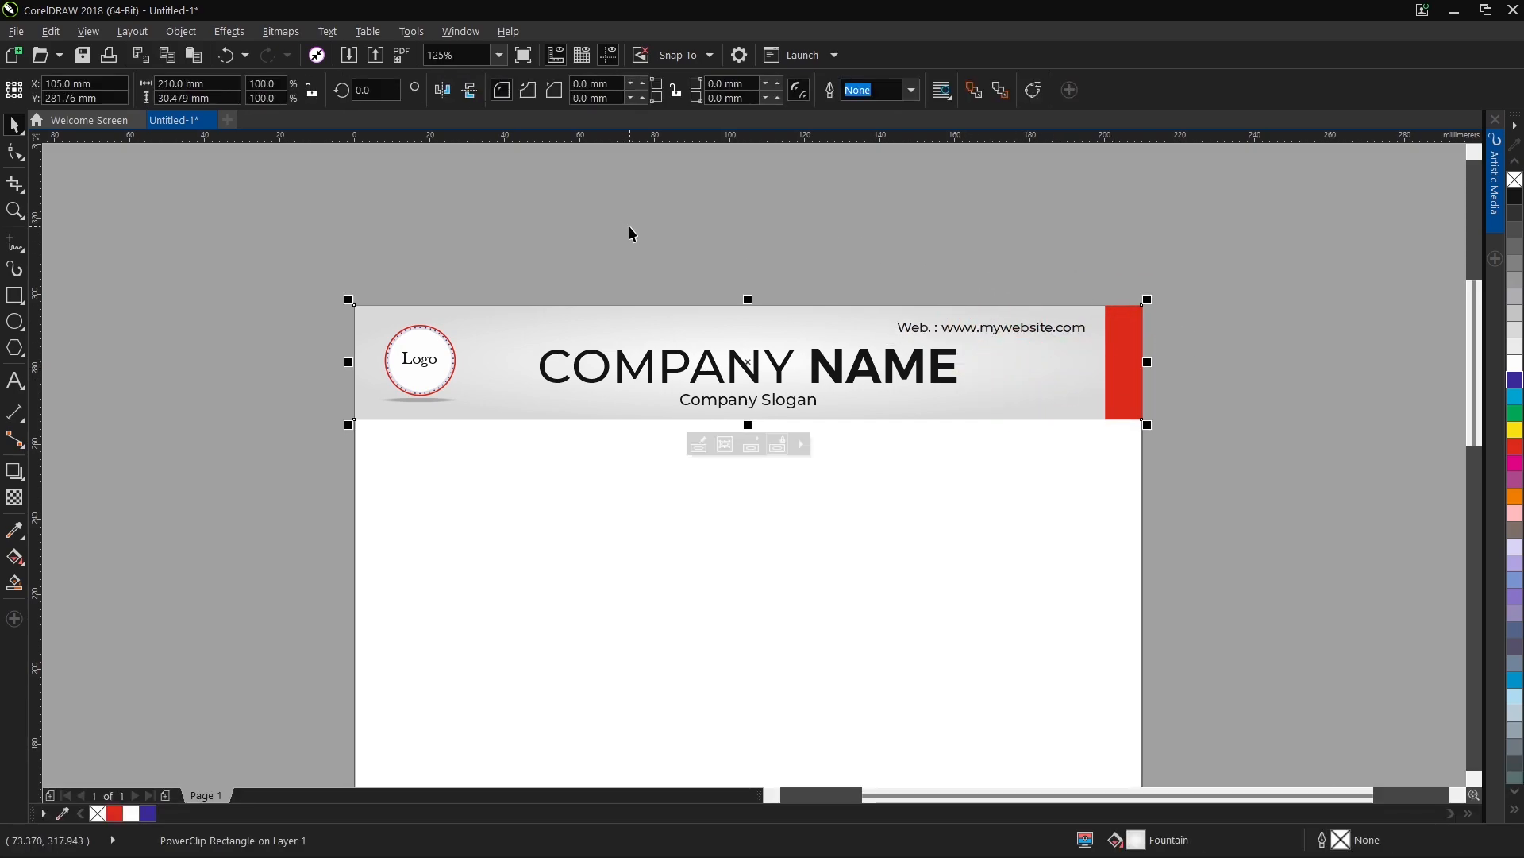
pyautogui.scroll(-3, 783, 280)
pyautogui.hotkey('ctrl', 'c')
pyautogui.hotkey('ctrl', 'v')
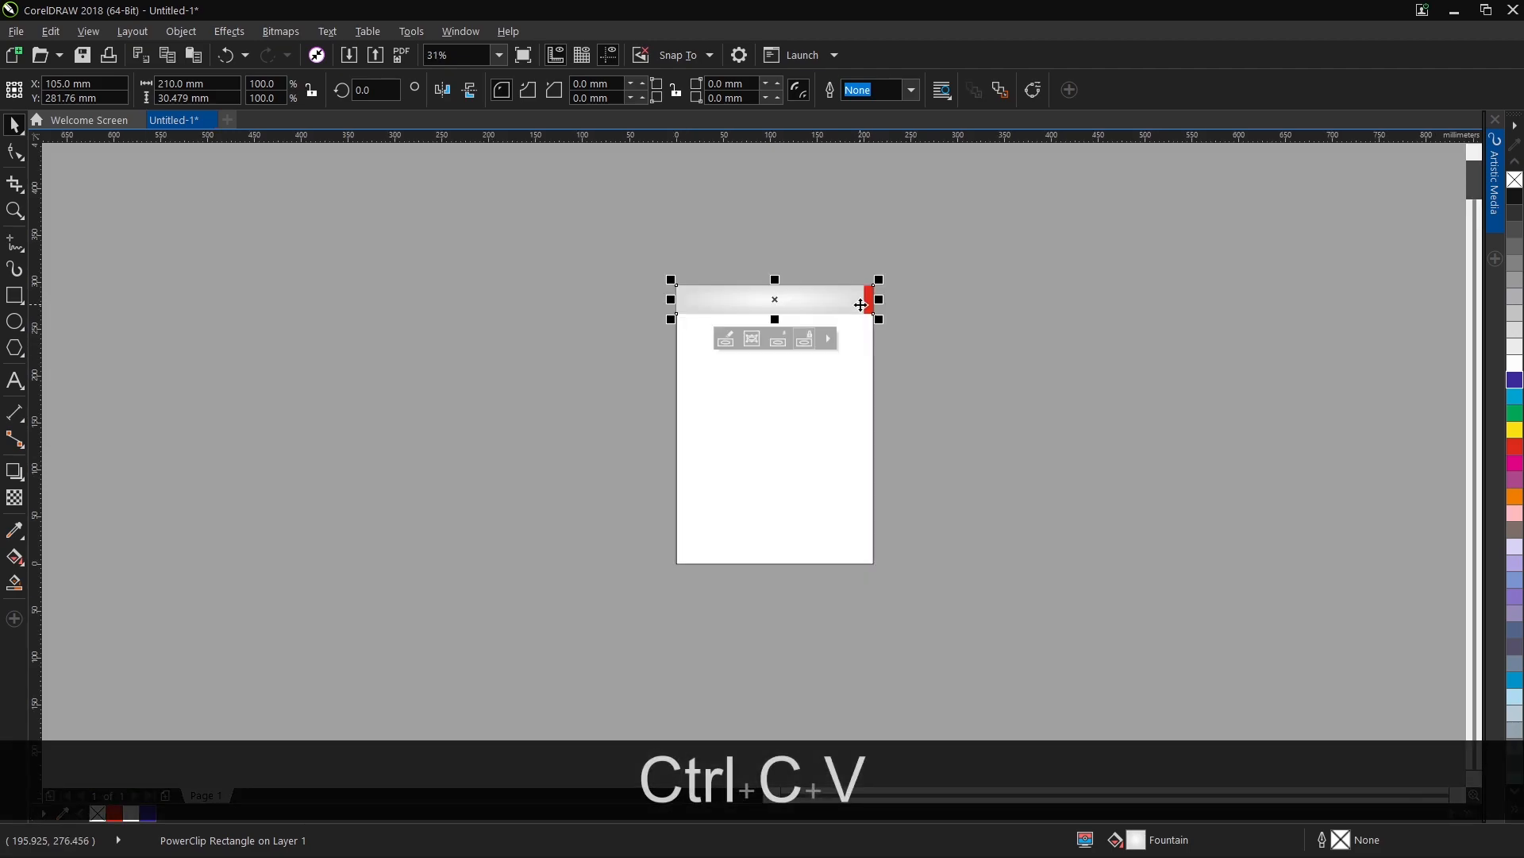
pyautogui.keyDown('shift'); pyautogui.click(810, 487); pyautogui.keyUp('shift')
pyautogui.hotkey('shift', 'b')
pyautogui.click(799, 580)
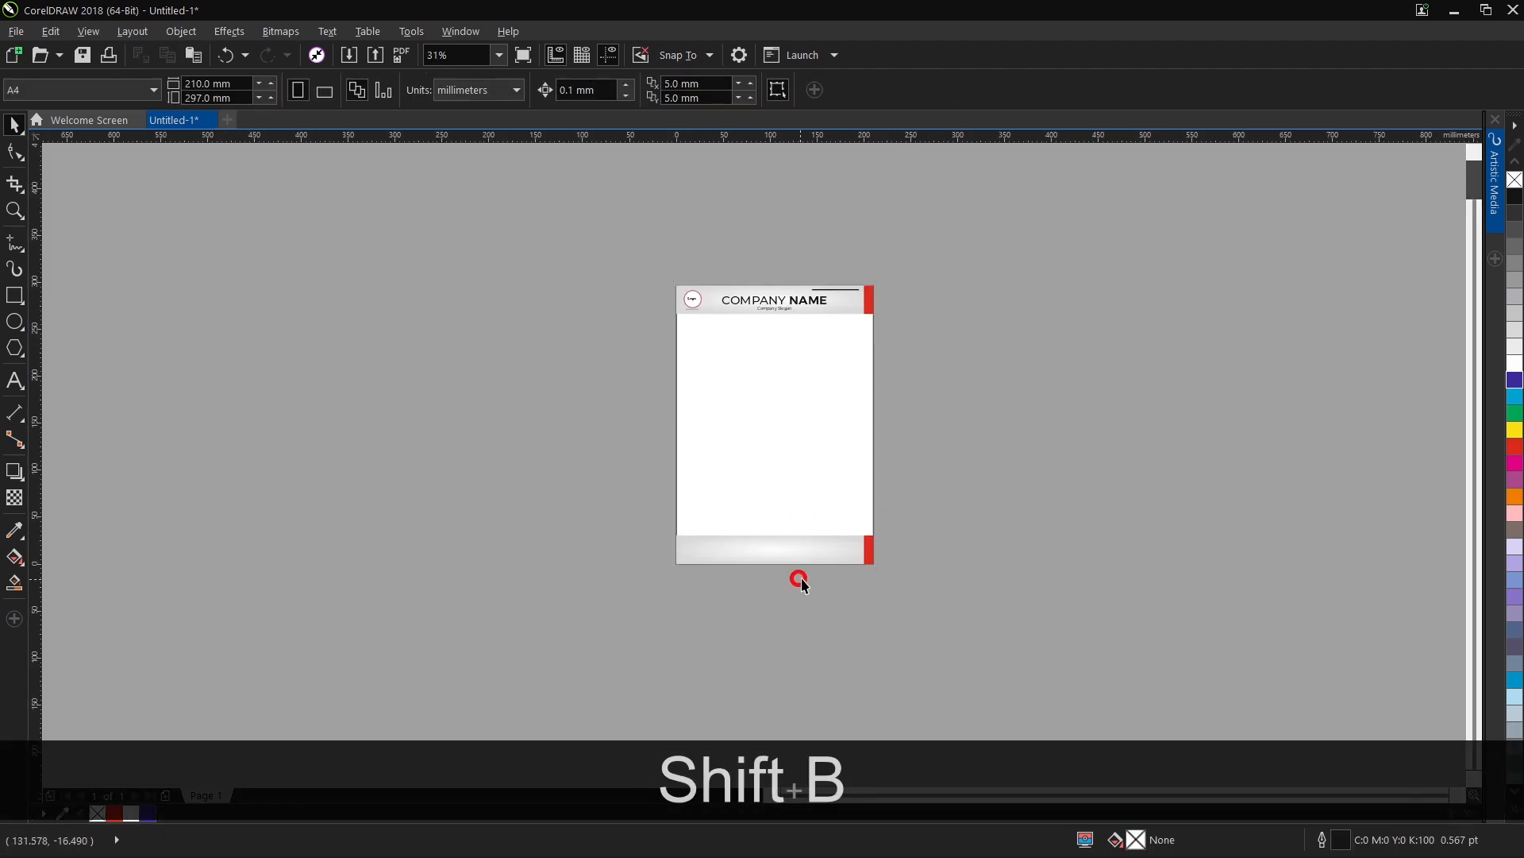
# Mirror the footer band horizontally so its red strip sits at the page's left edge.
pyautogui.click(827, 551)
pyautogui.scroll(3, 827, 551)
pyautogui.click(426, 94)
pyautogui.press('Escape')
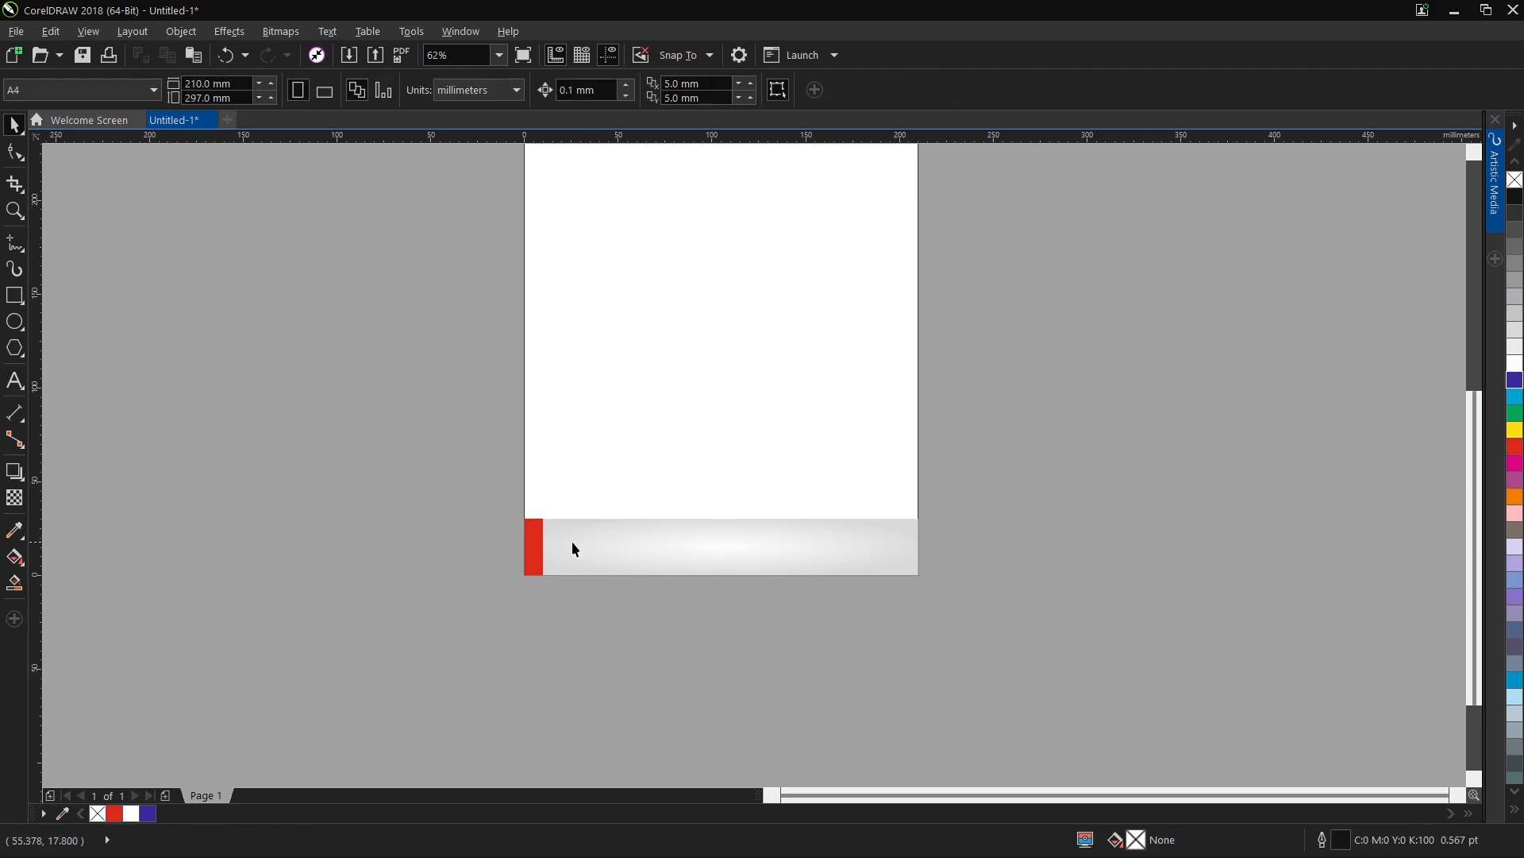
# Draw a thin page-wide rectangle about 2.3 mm high above the footer band and divide its width by 6.
pyautogui.click(14, 296)
pyautogui.scroll(3, 534, 503)
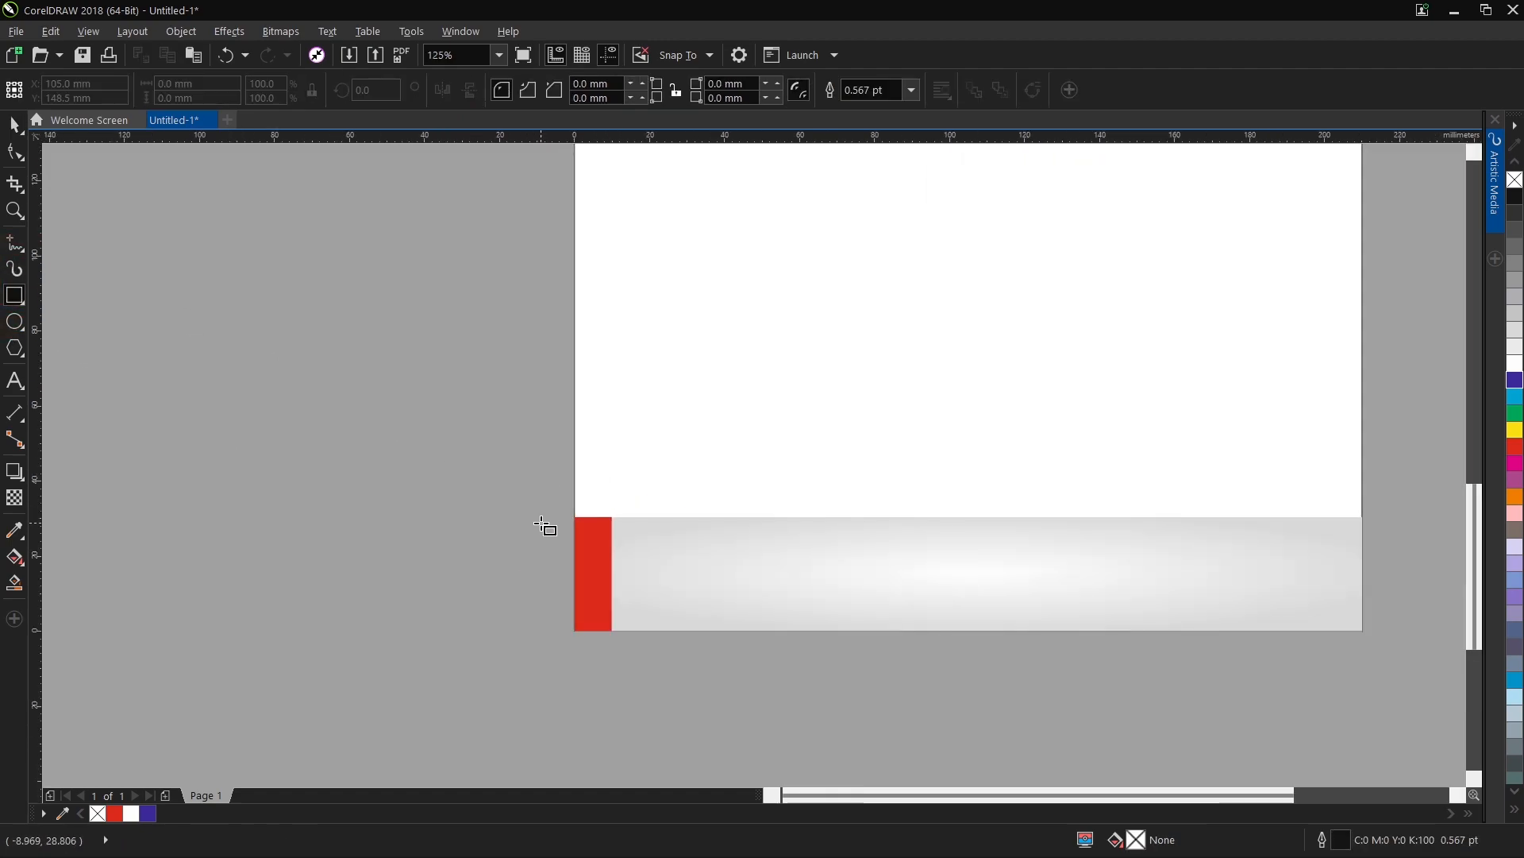
pyautogui.moveTo(575, 502); pyautogui.dragTo(1363, 509)
pyautogui.click(238, 82)
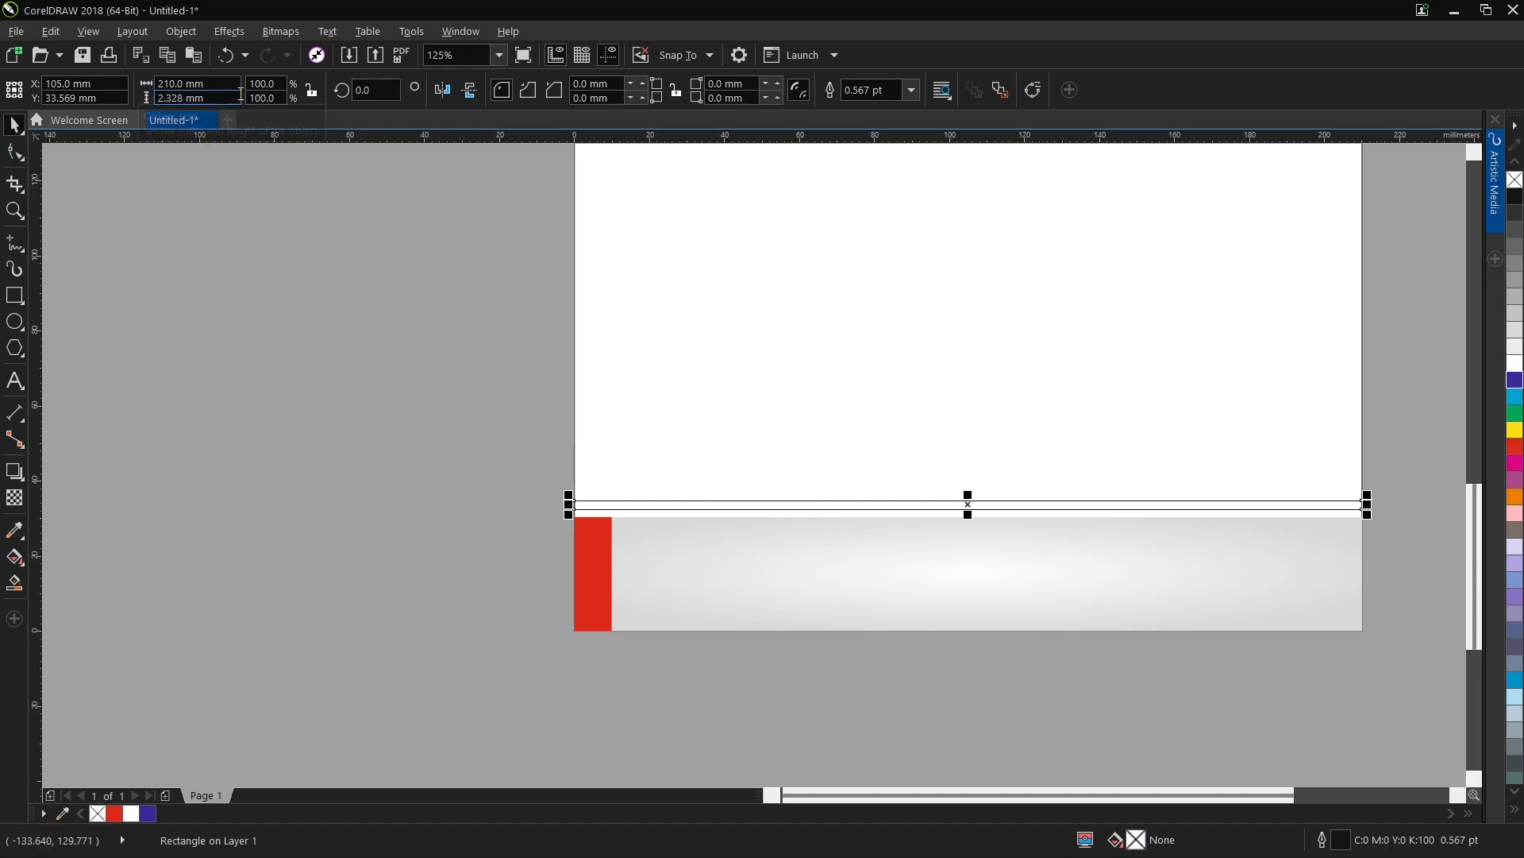
pyautogui.write('/6')
pyautogui.press('Return')
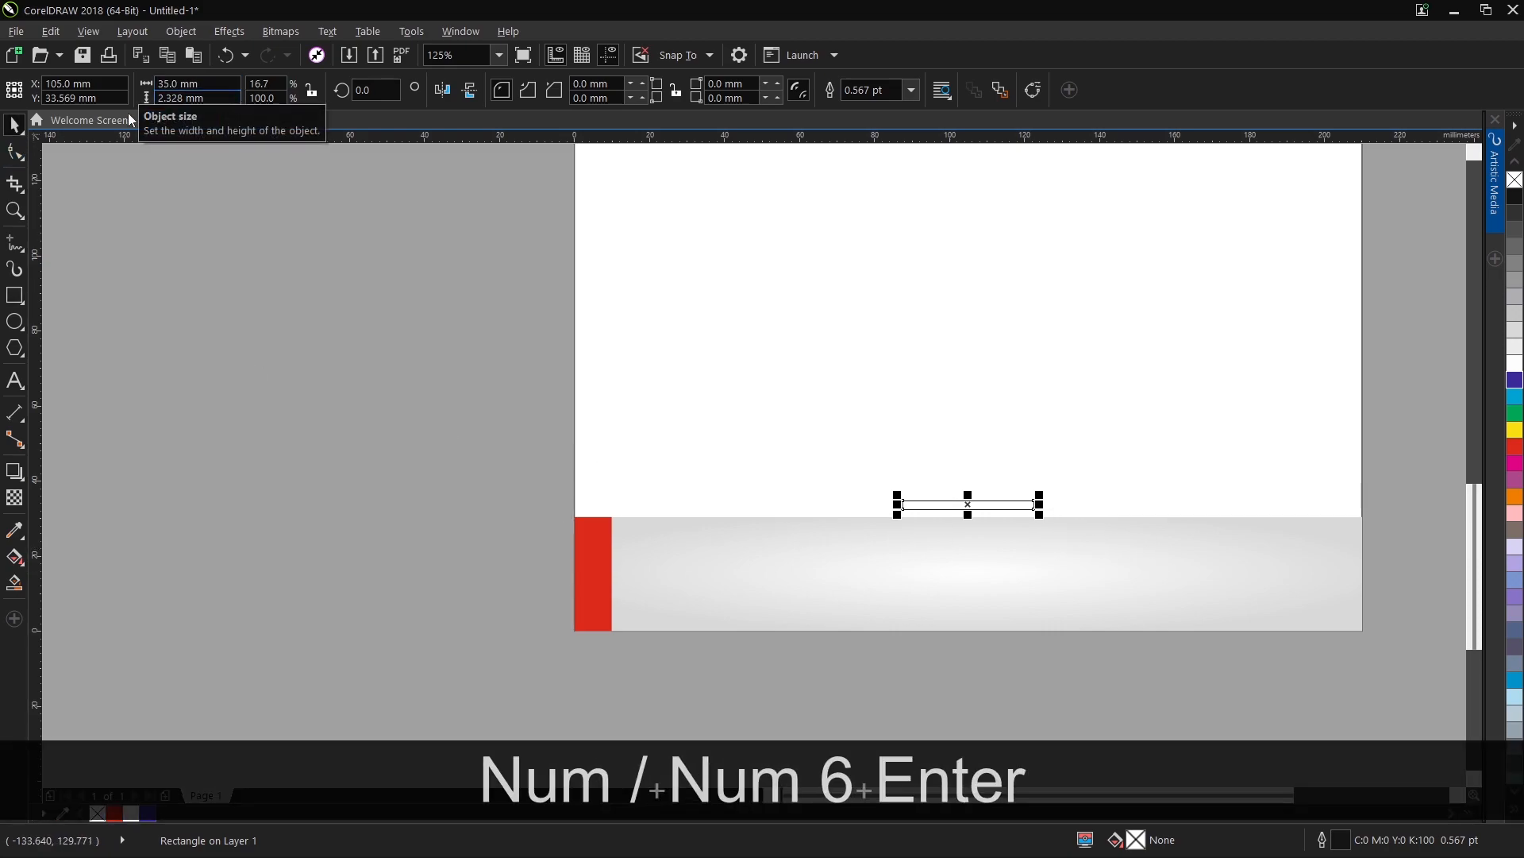
# Align the small rectangle with the left edge of the footer band.
pyautogui.click(14, 125)
pyautogui.keyDown('shift'); pyautogui.click(898, 405); pyautogui.keyUp('shift')
pyautogui.press('l')
pyautogui.click(565, 583)
pyautogui.click(592, 499)
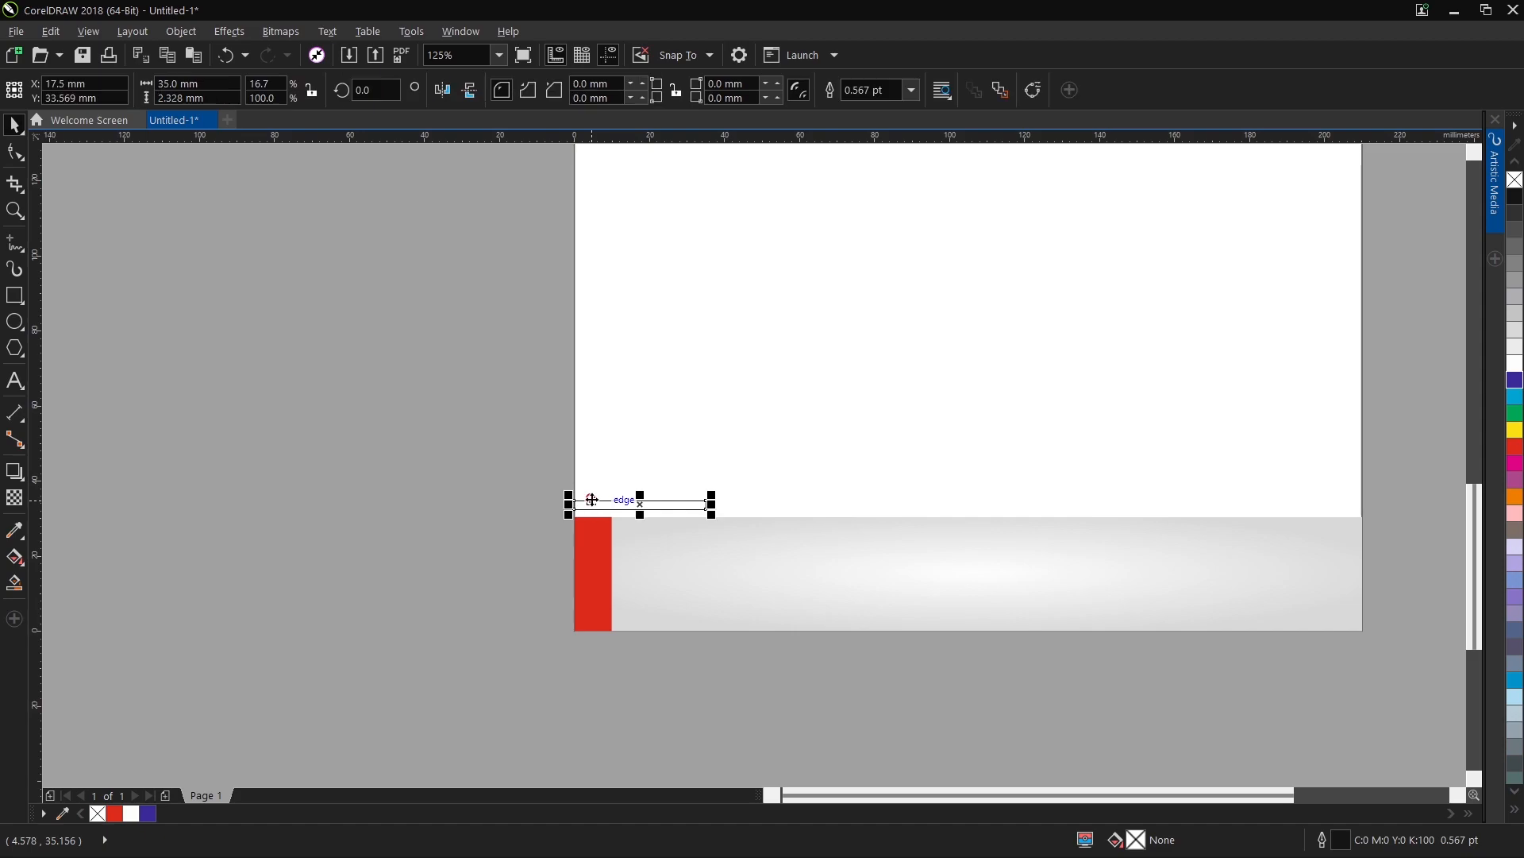
# Fill the small rectangle with 20% black without outline, and add an adjoining copy on its right filled red.
pyautogui.click(1517, 342)
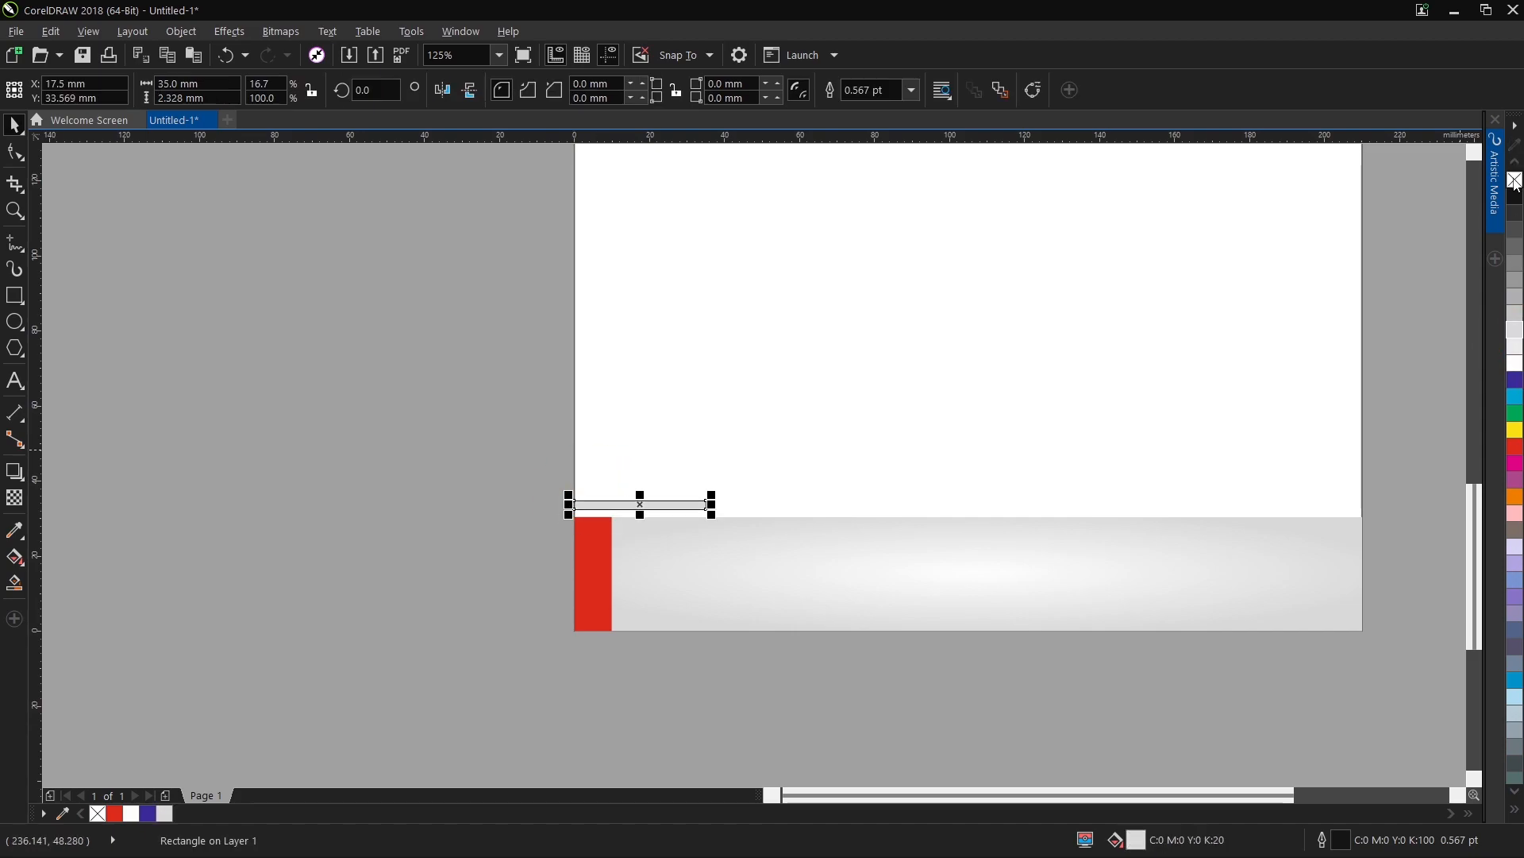
pyautogui.moveTo(564, 508); pyautogui.dragTo(718, 506)
pyautogui.rightClick(718, 506)
pyautogui.click(1515, 446)
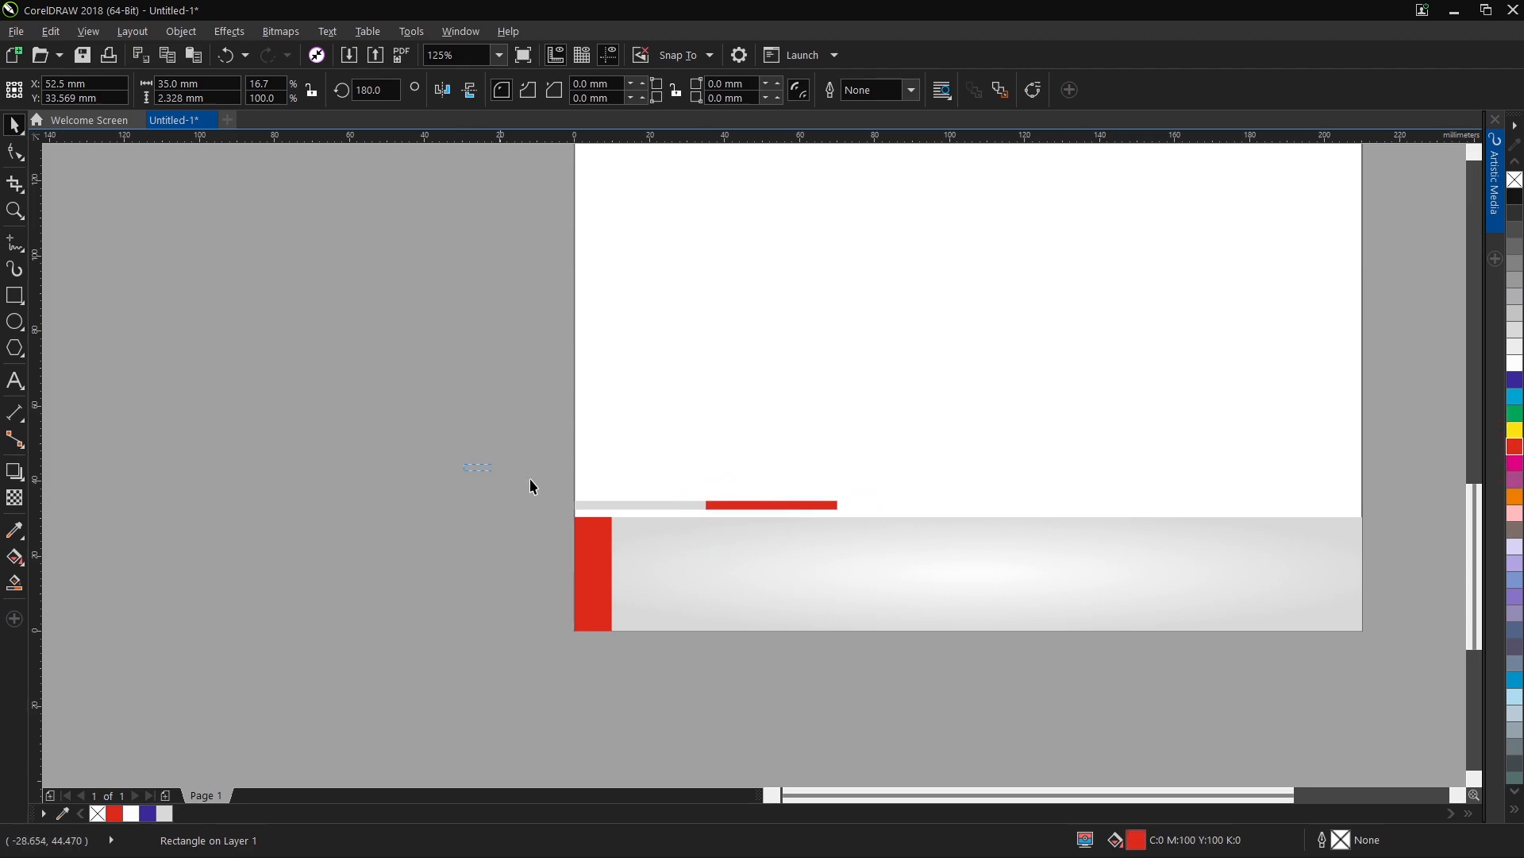
# Group the grey and red bars and repeat the pair end to end across the page width.
pyautogui.moveTo(478, 467); pyautogui.dragTo(888, 524)
pyautogui.hotkey('ctrl', 'g')
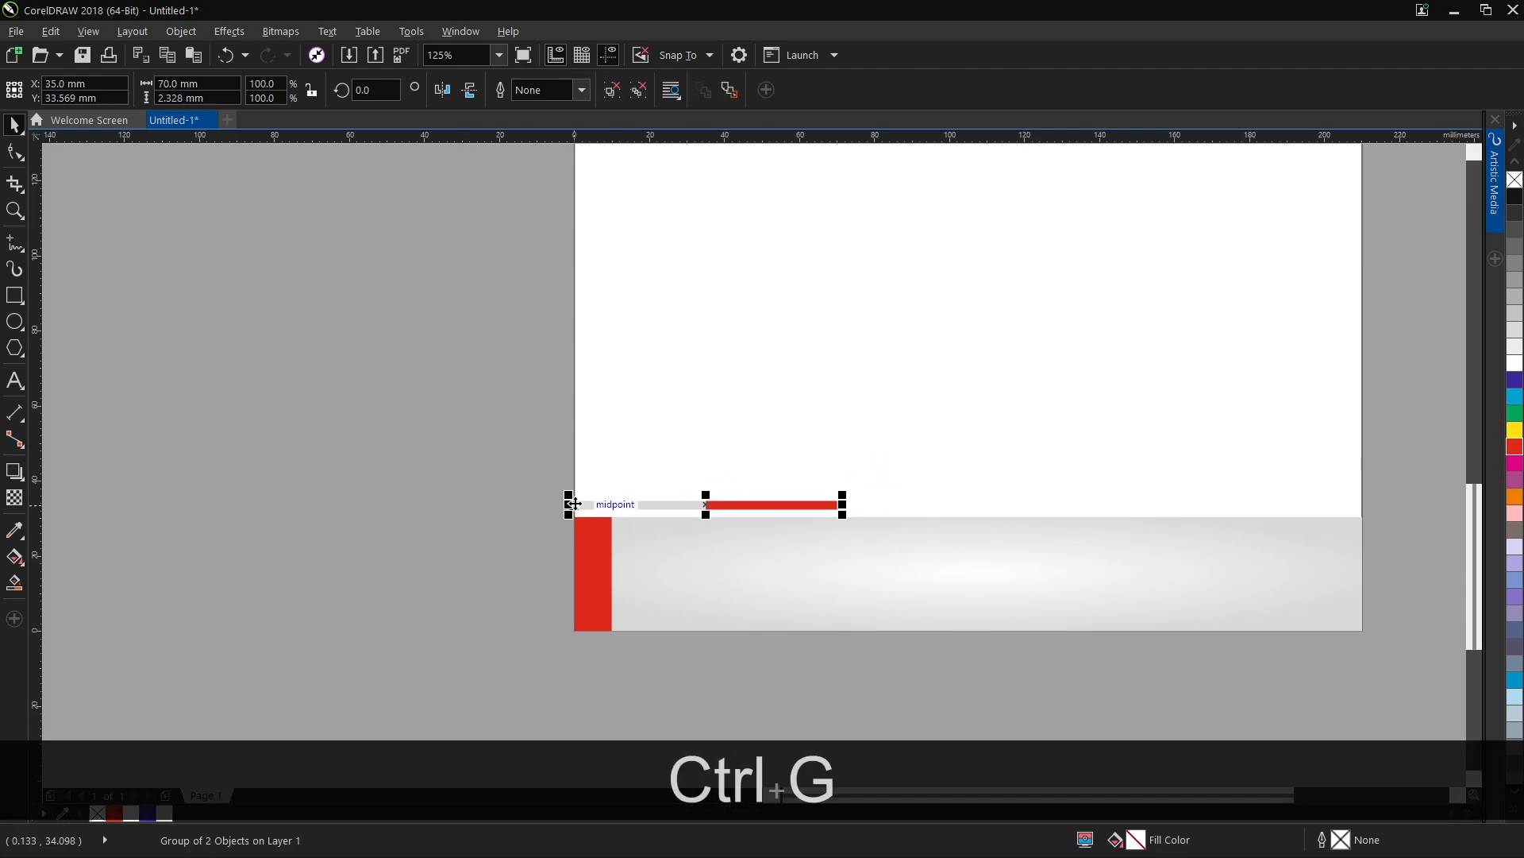
pyautogui.scroll(6, 574, 503)
pyautogui.moveTo(273, 473); pyautogui.dragTo(1321, 476)
pyautogui.rightClick(1320, 476)
pyautogui.scroll(-4, 509, 483)
pyautogui.hotkey('ctrl', 'r')
# Group all the grey and red bars into one stripe and centre it horizontally with the footer band.
pyautogui.moveTo(397, 462); pyautogui.dragTo(317, 497)
pyautogui.hotkey('ctrl', 'g')
pyautogui.press('c')
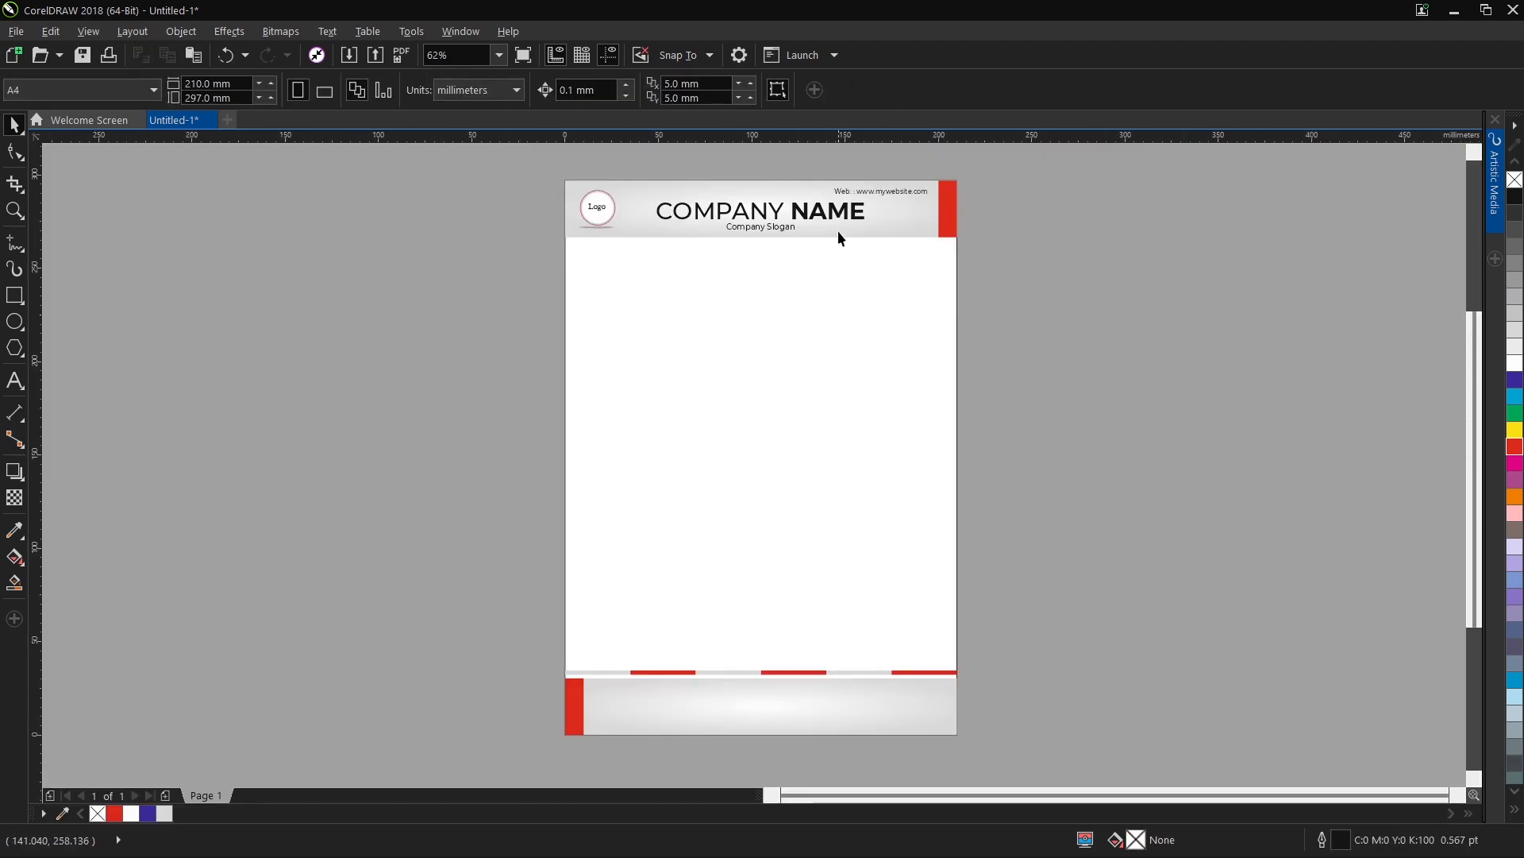
# Duplicate the web address line into the footer band's upper left, just beside the red strip.
pyautogui.click(867, 192)
pyautogui.hotkey('ctrl', 'c')
pyautogui.moveTo(881, 196); pyautogui.dragTo(593, 653)
pyautogui.scroll(4, 635, 692)
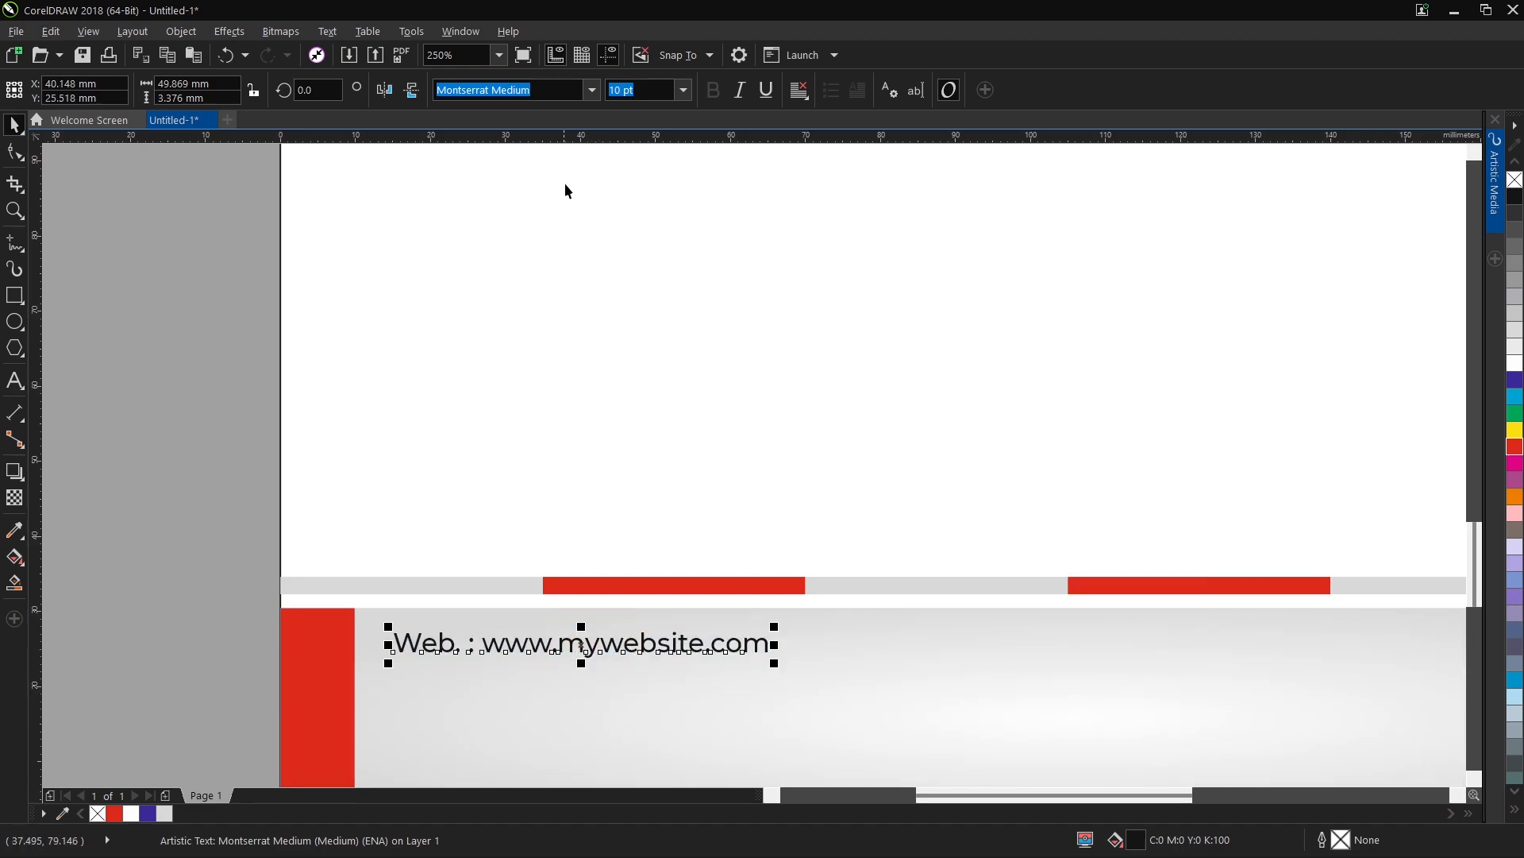
# Set the copied footer text line to Montserrat SemiBold and replace its text with "Office Address".
pyautogui.click(591, 89)
pyautogui.click(571, 146)
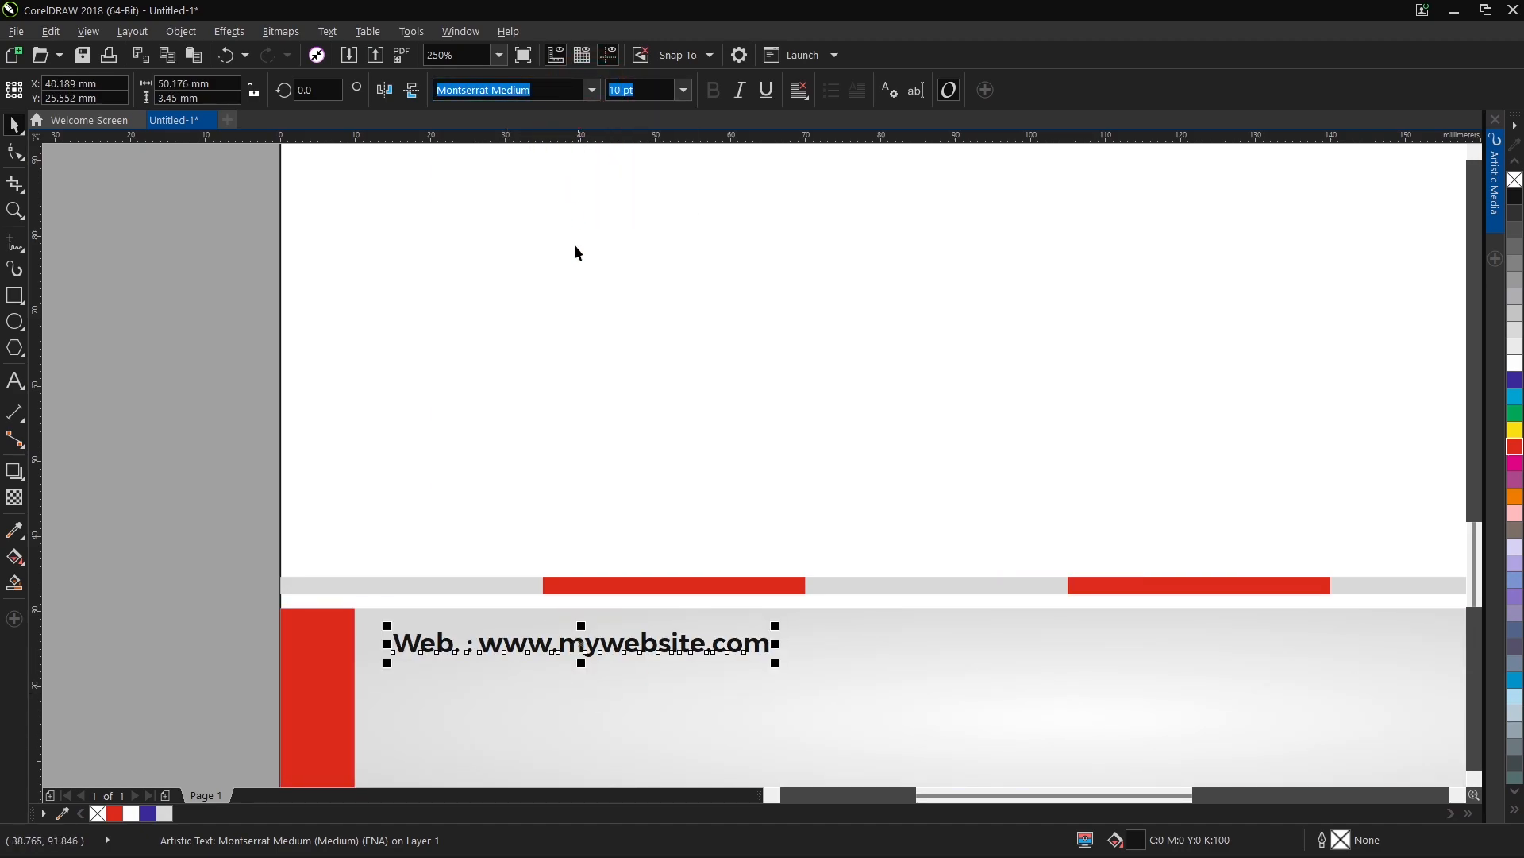
pyautogui.doubleClick(589, 653)
pyautogui.hotkey('ctrl', 'a')
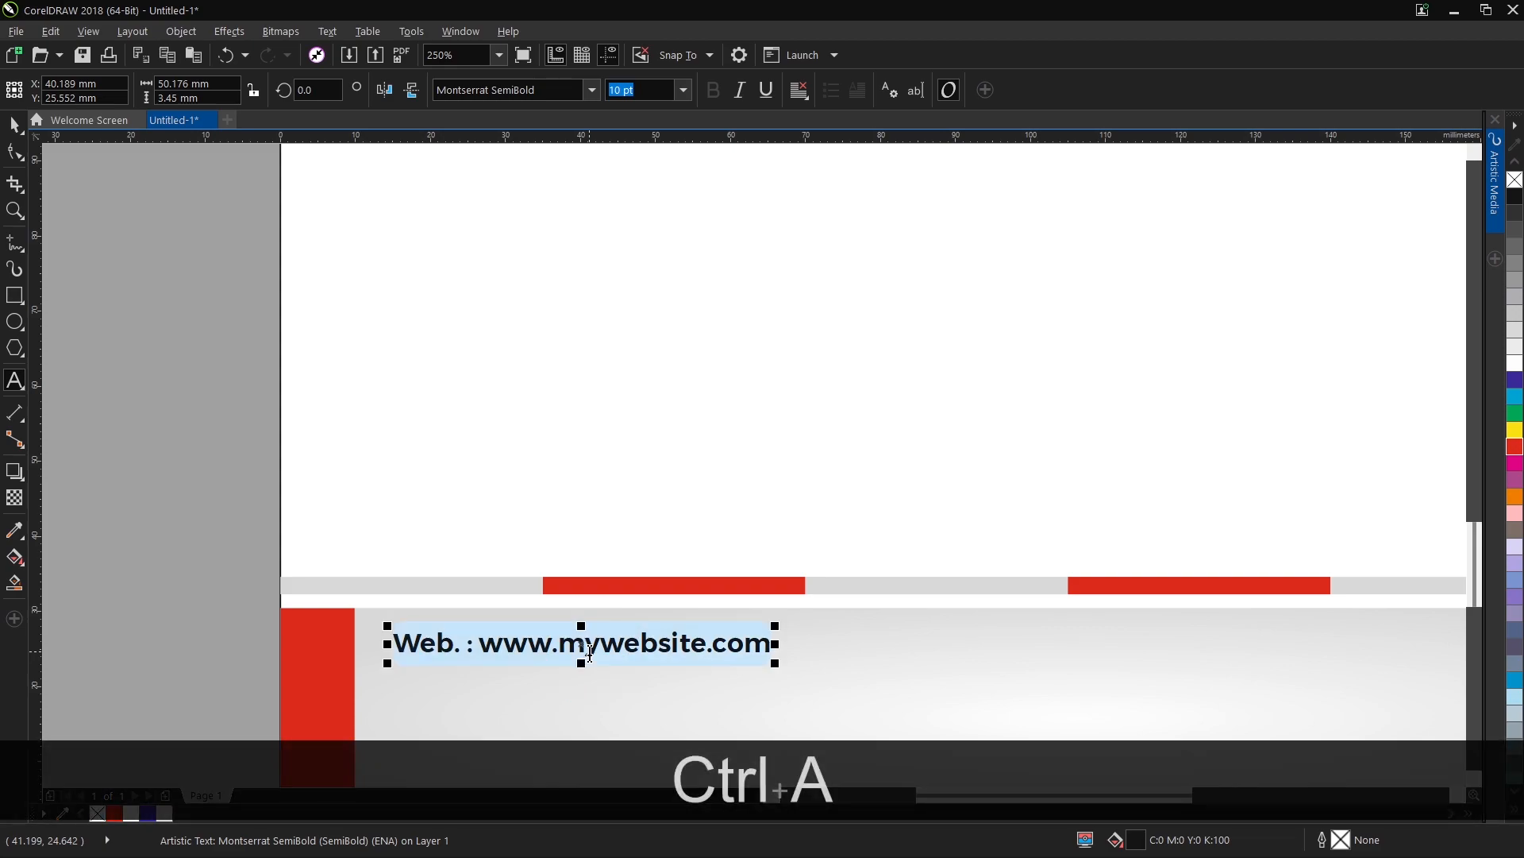
pyautogui.write('Office Address')
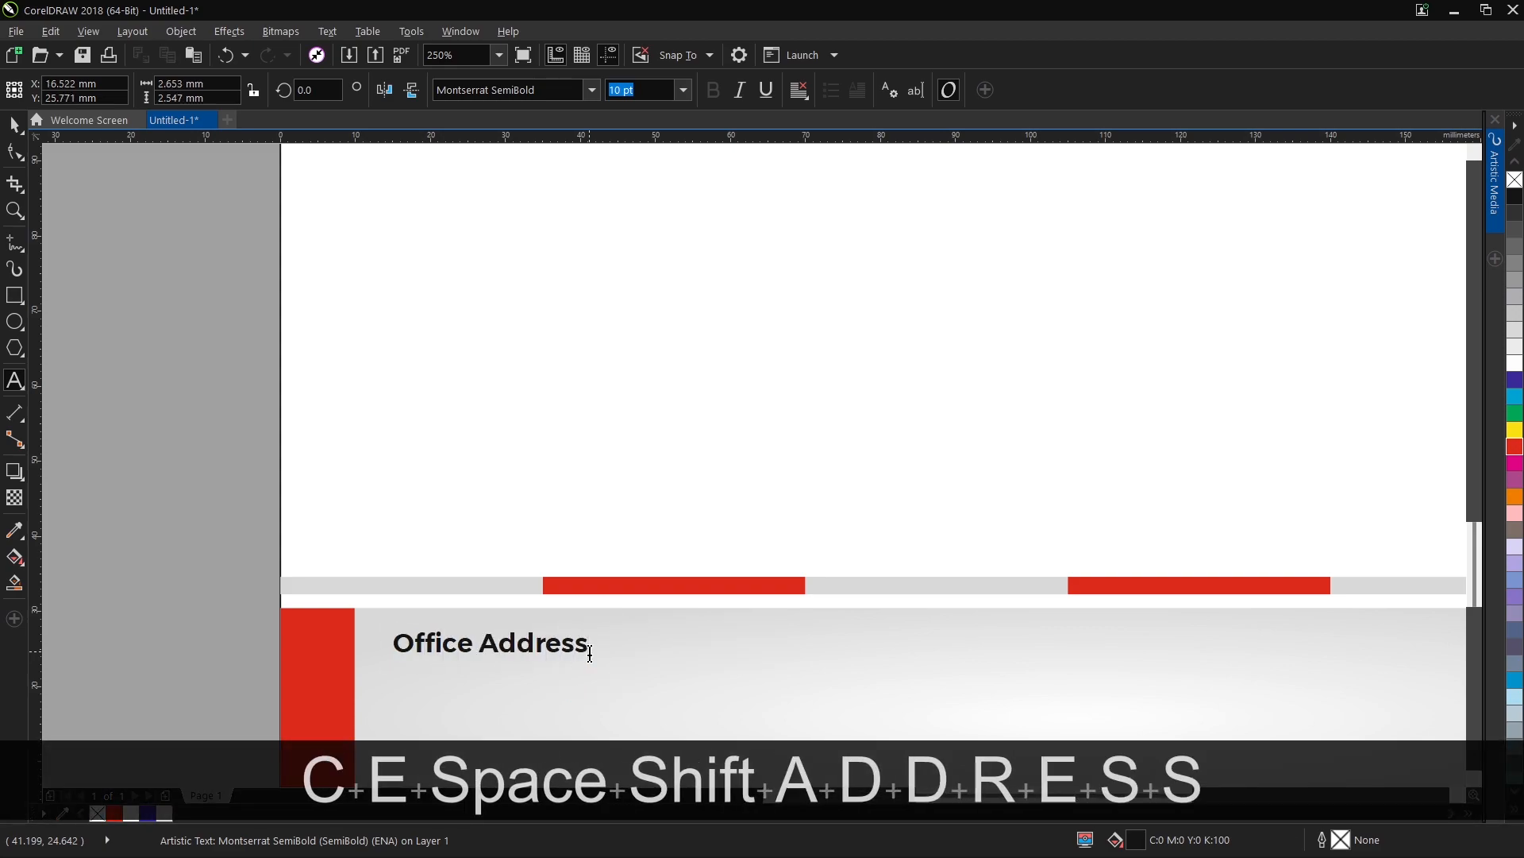
# Add the lines "Branch Address", "Cell" and "Email" below the Office Address label.
pyautogui.press('Return')
pyautogui.write('Branch Address')
pyautogui.press('Return')
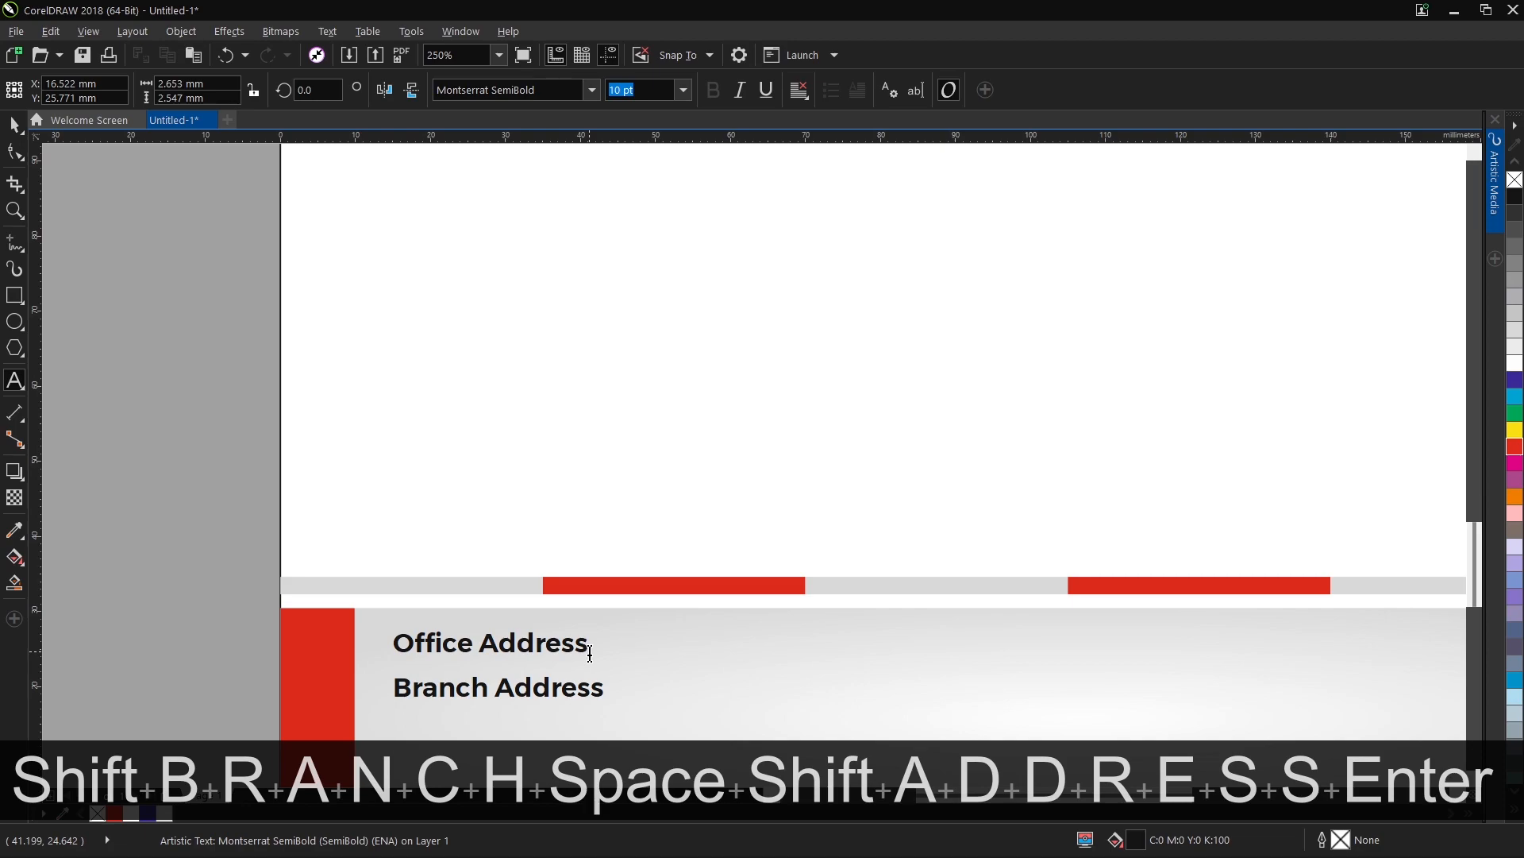
pyautogui.write('Cell')
pyautogui.press('Return')
pyautogui.write('Email')
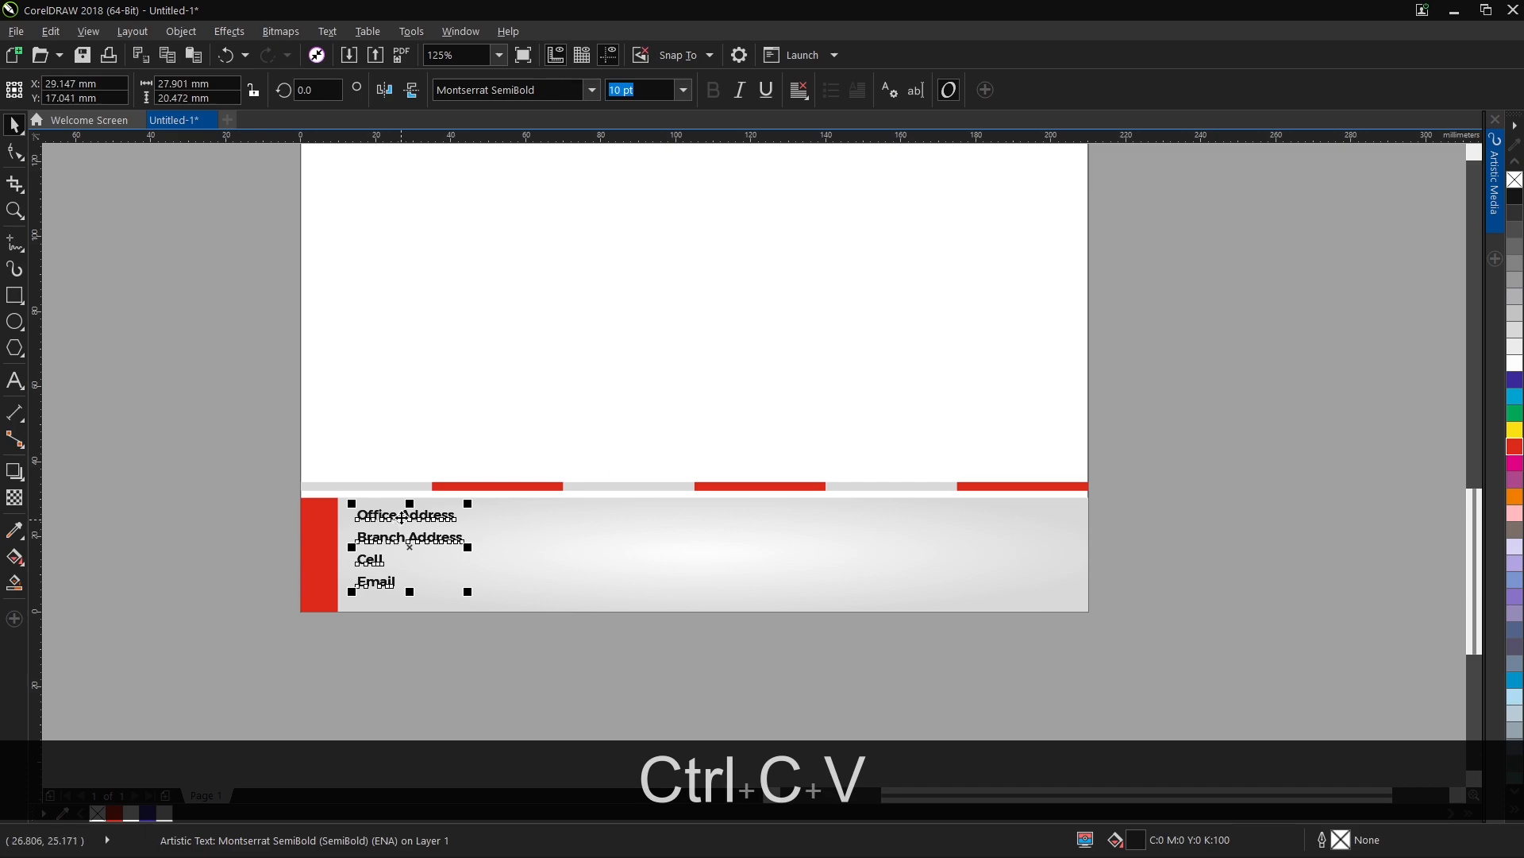
# Duplicate the label block to its right and replace the copy's text with a colon and the full office address.
pyautogui.moveTo(402, 517); pyautogui.dragTo(521, 523)
pyautogui.doubleClick(514, 516)
pyautogui.hotkey('ctrl', 'a')
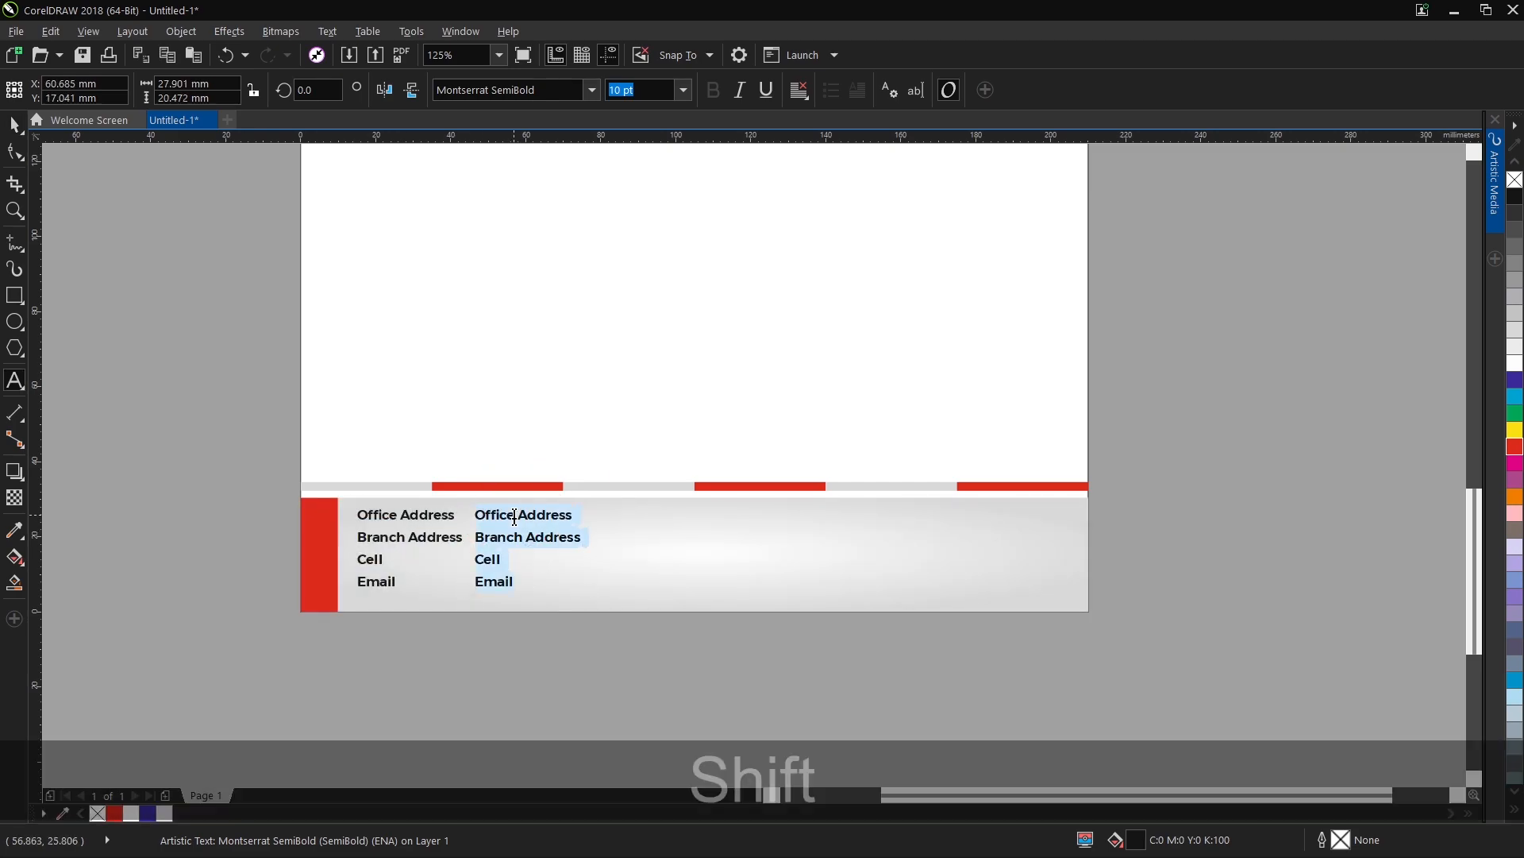
pyautogui.write(': 111/')
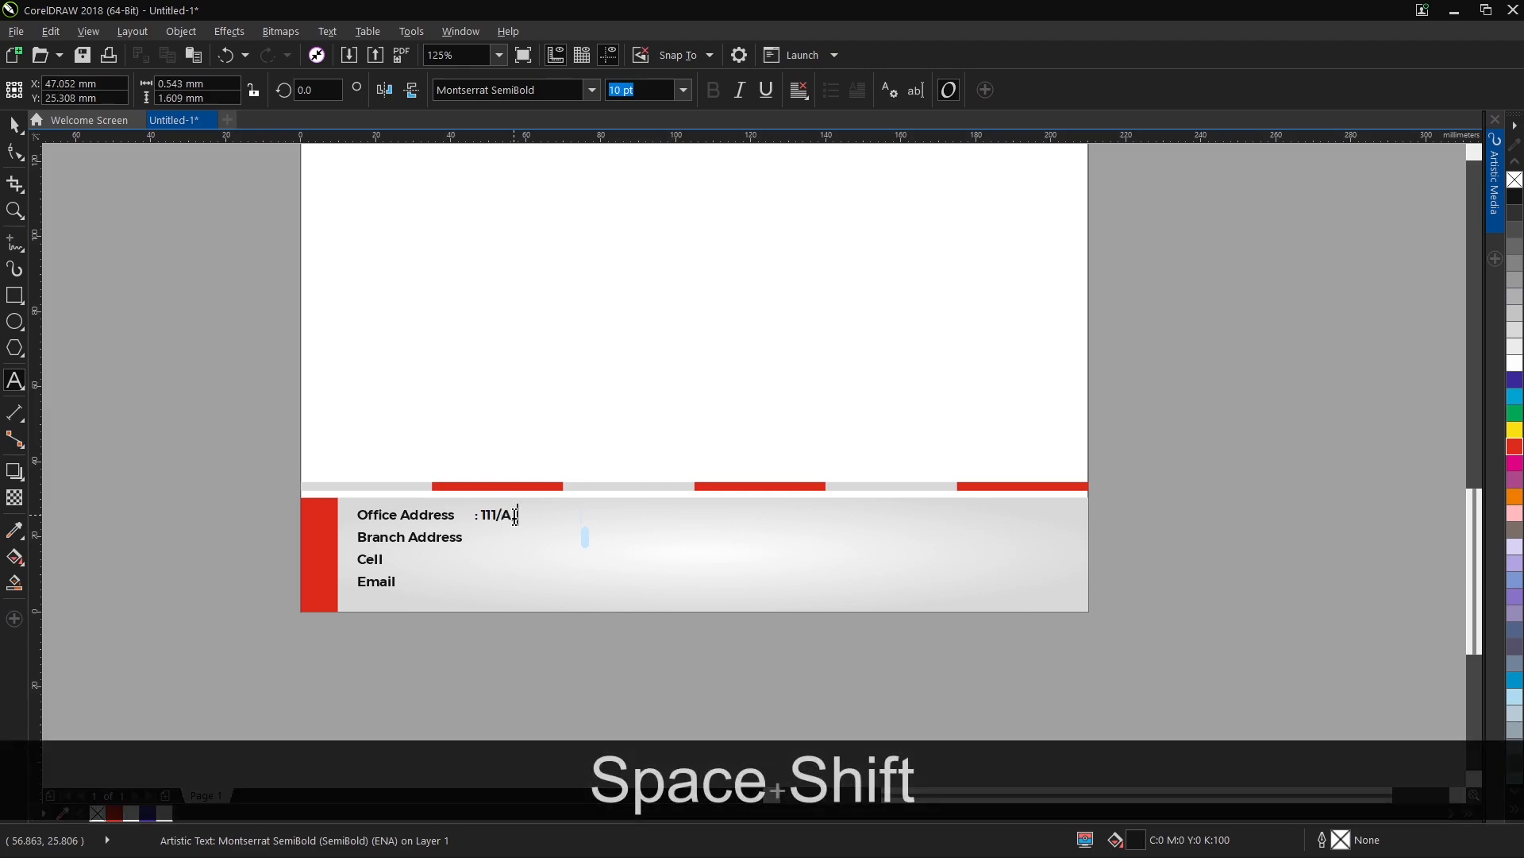
pyautogui.write('A ABC Naga')
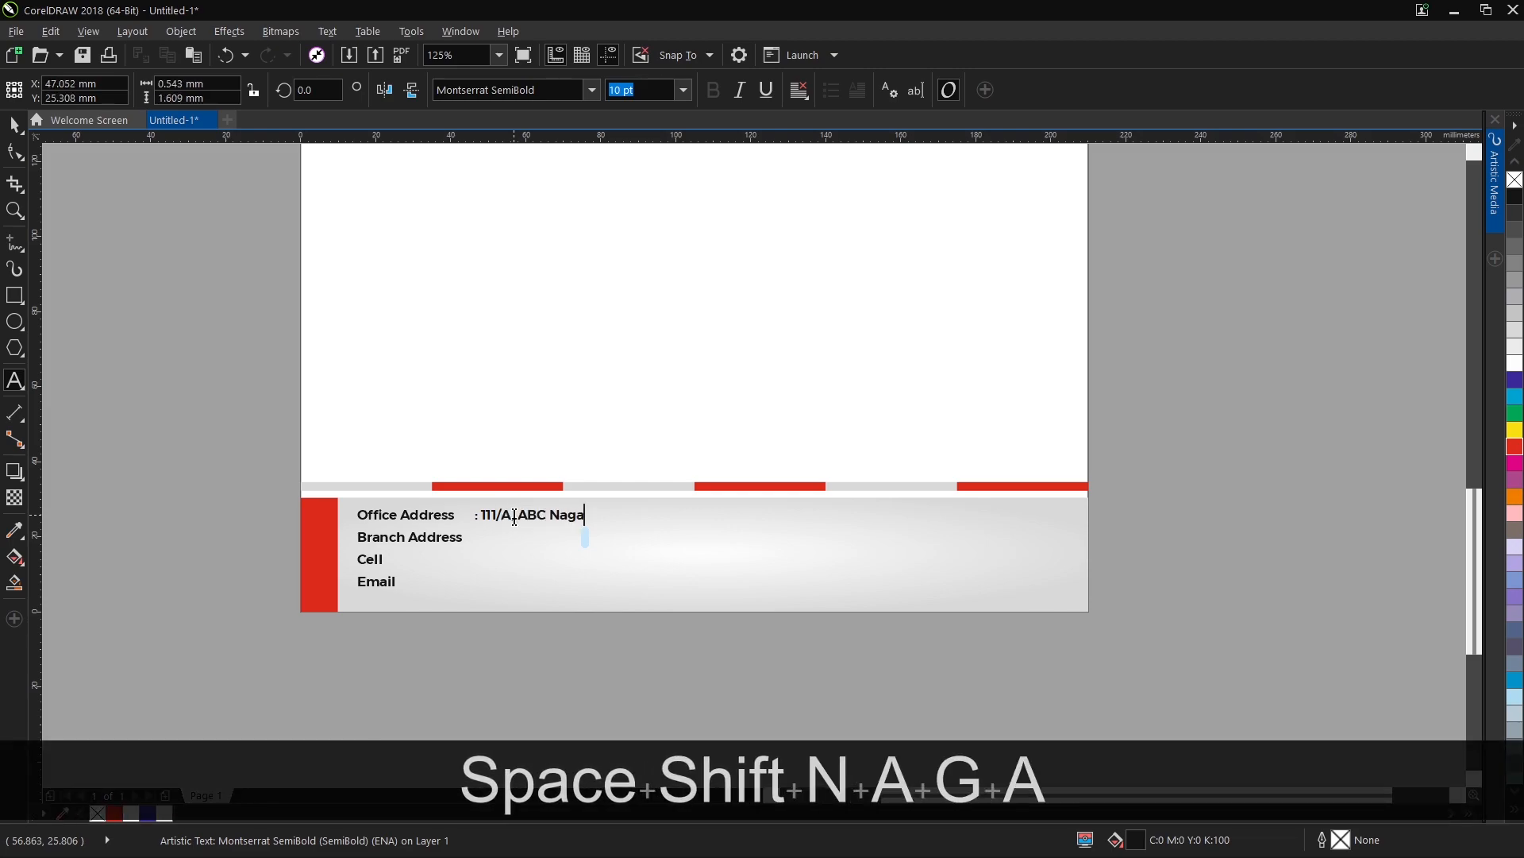
pyautogui.write('r, Near ABC')
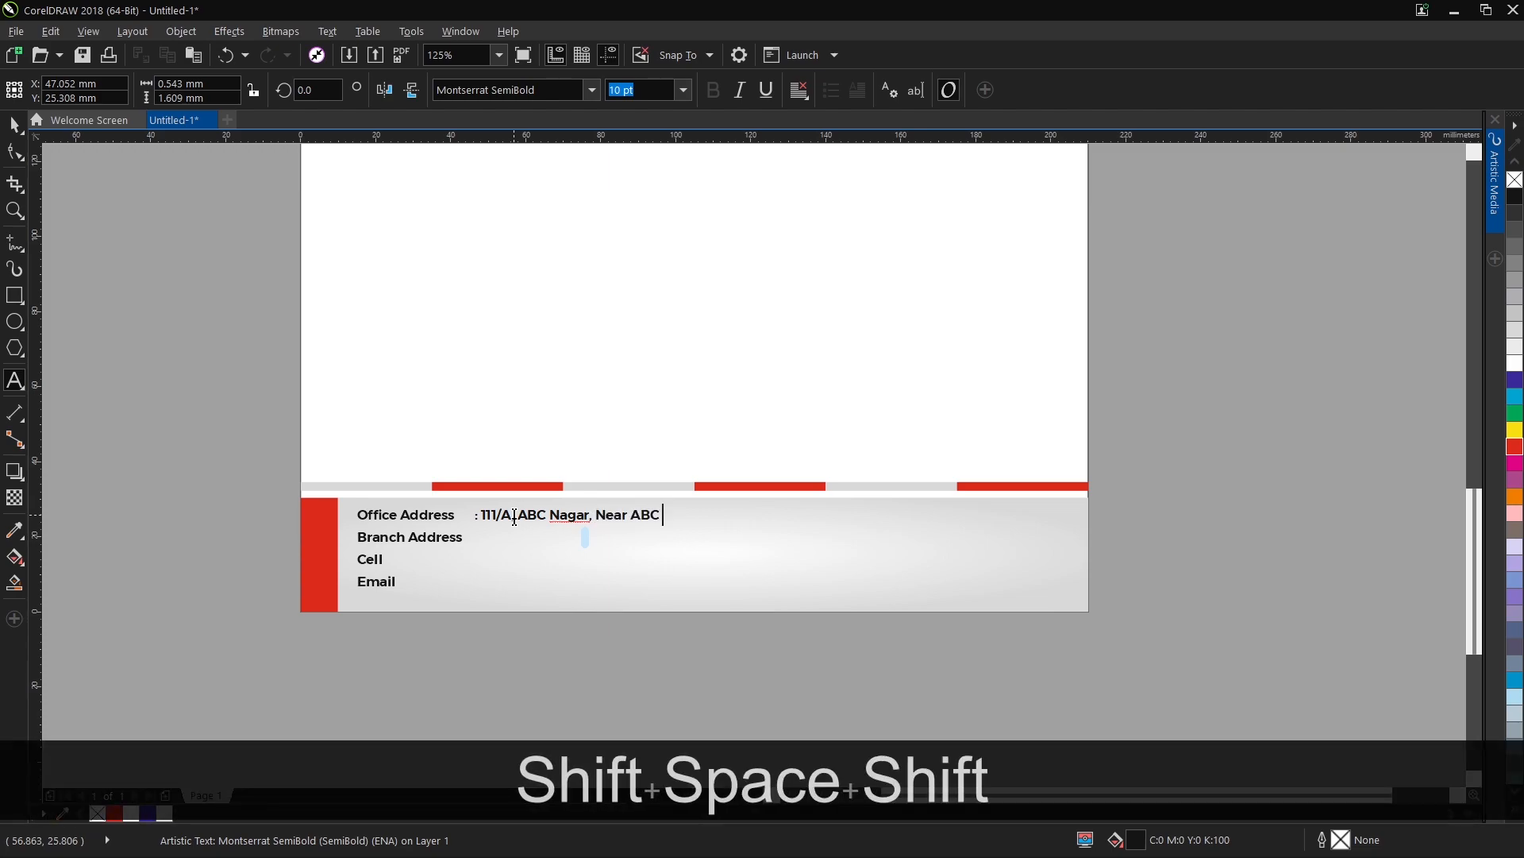
pyautogui.write(' Road, City')
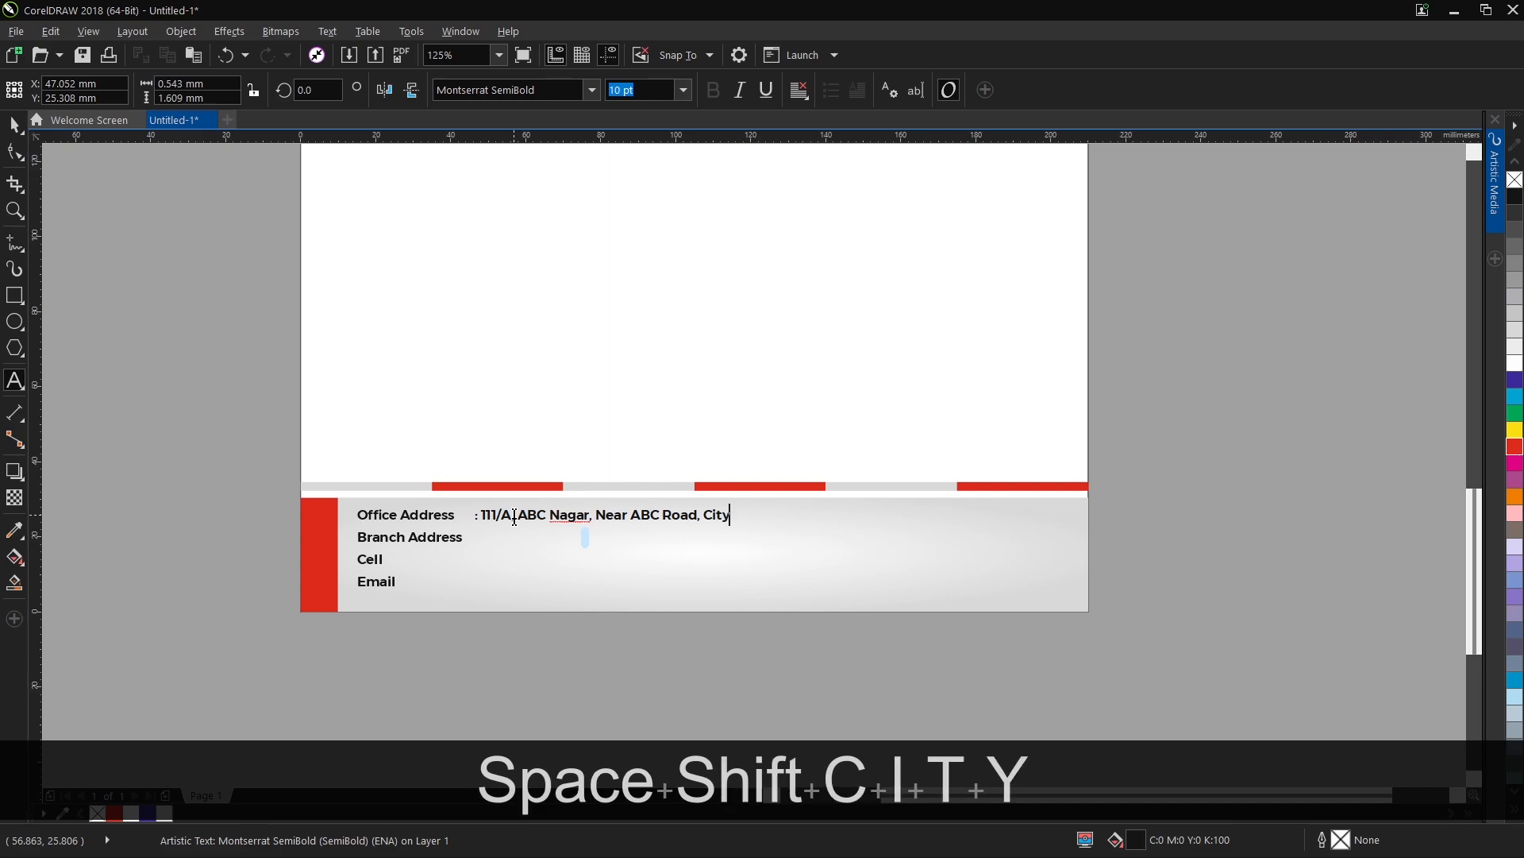
pyautogui.write(' - 000001 :')
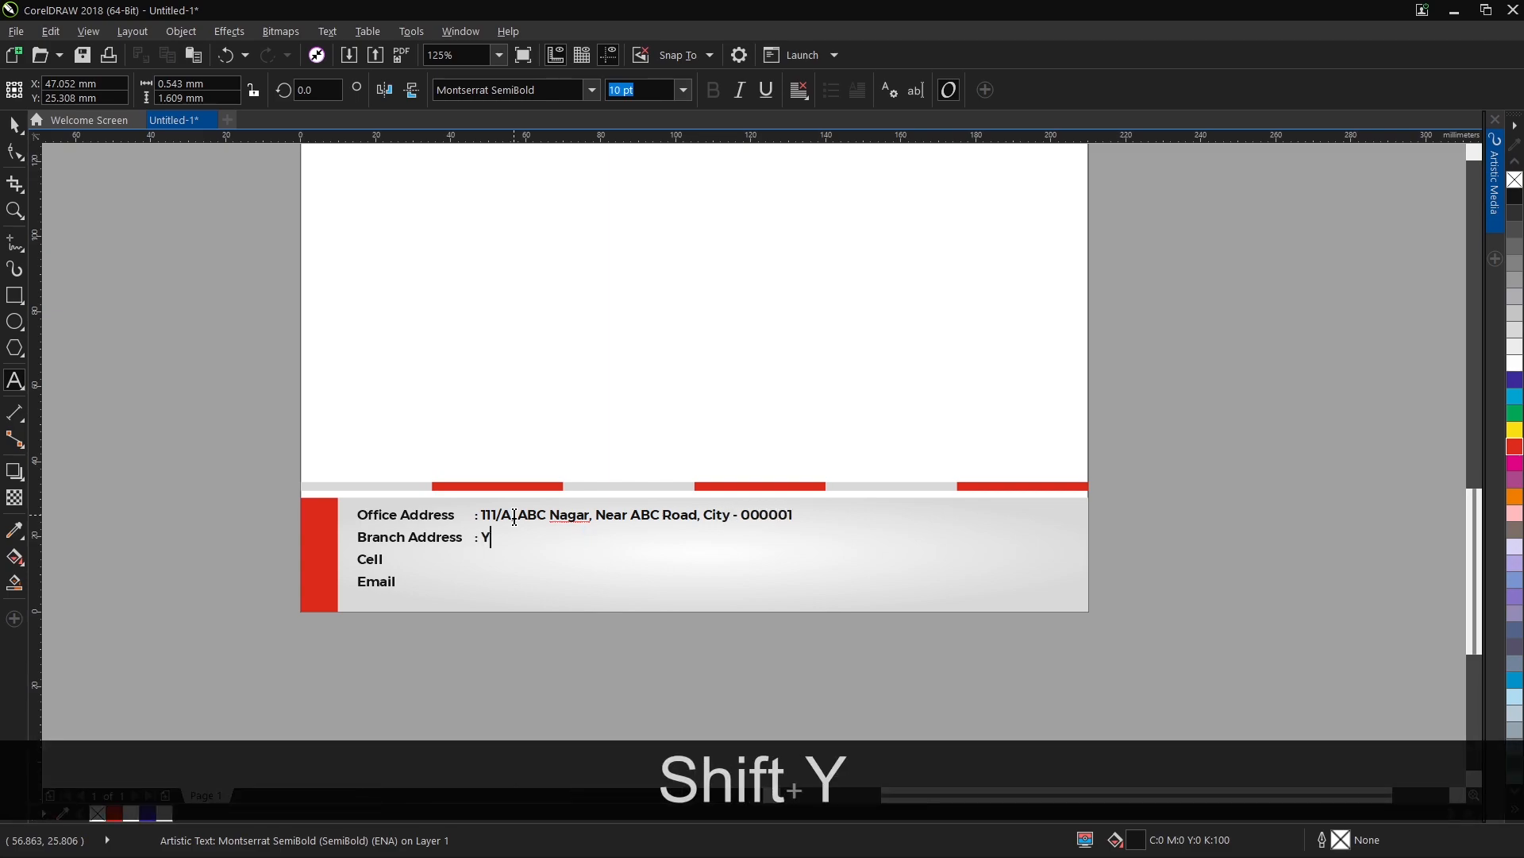
pyautogui.write(' Your Branc')
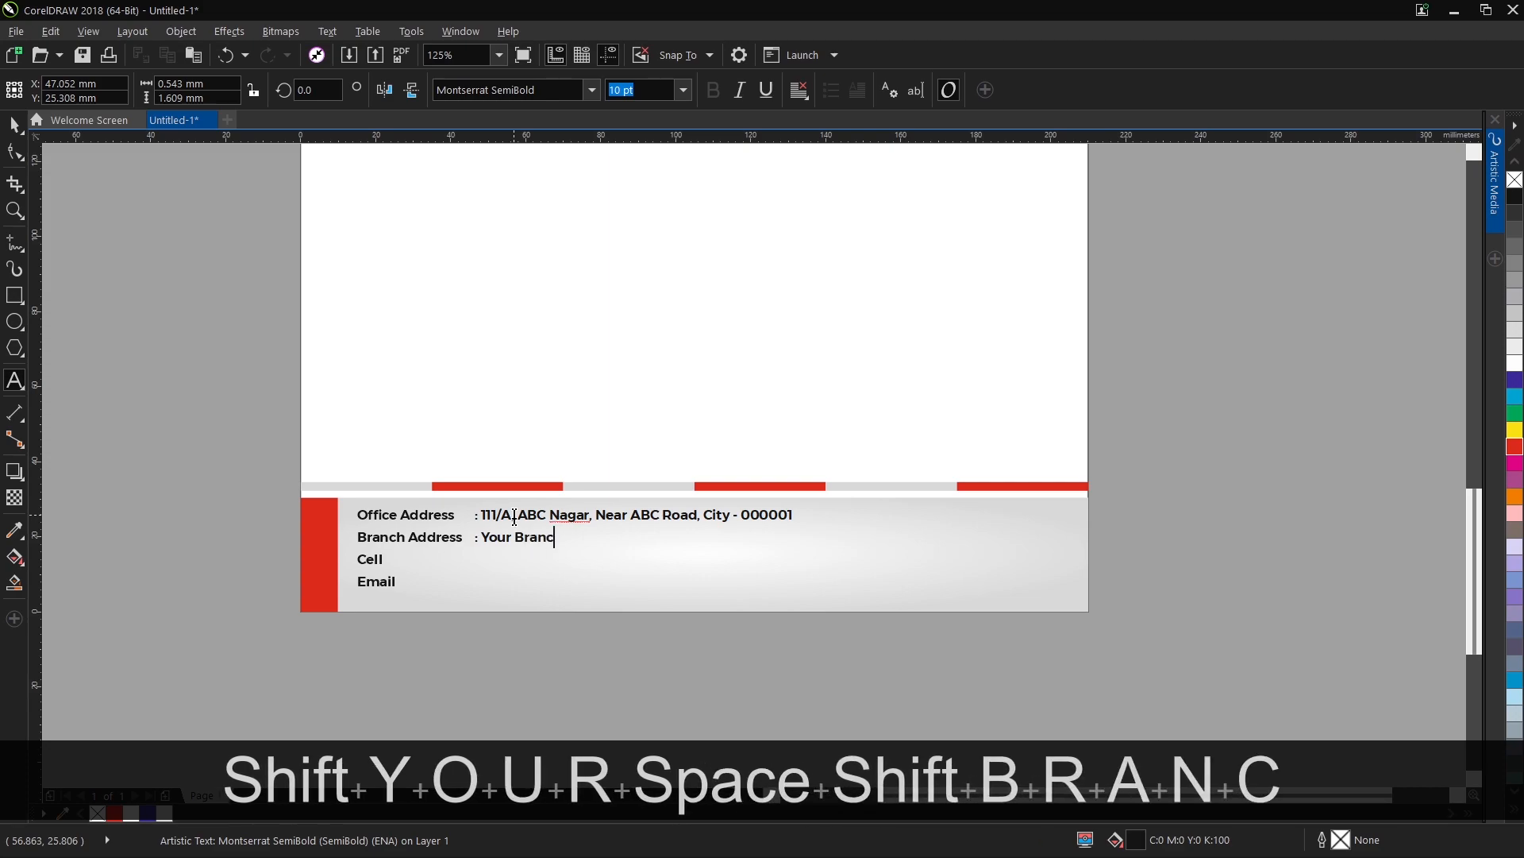
pyautogui.write('h Addres')
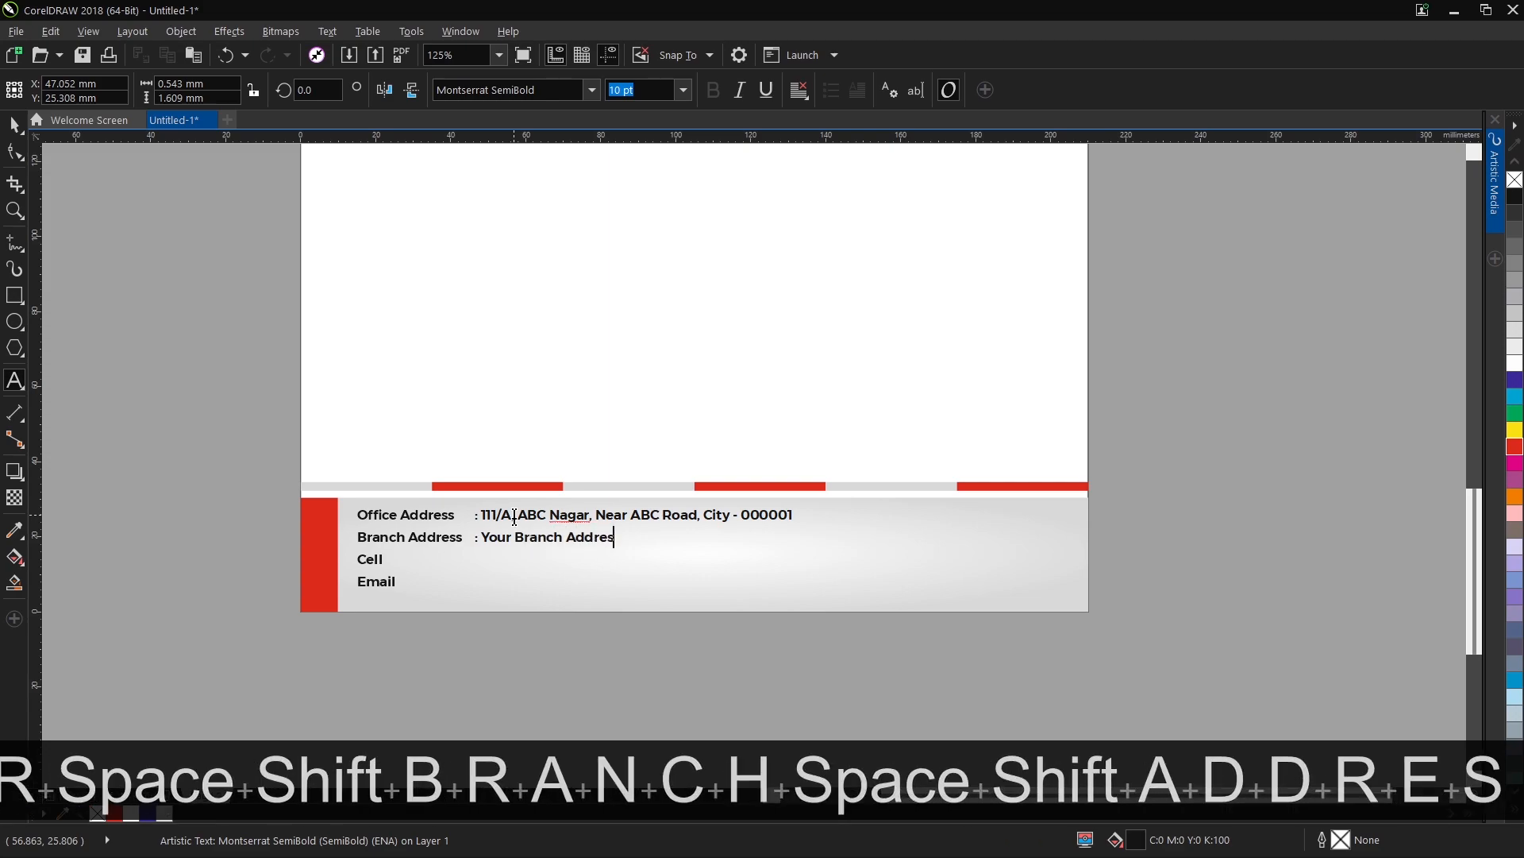
pyautogui.write('s Goes Here ')
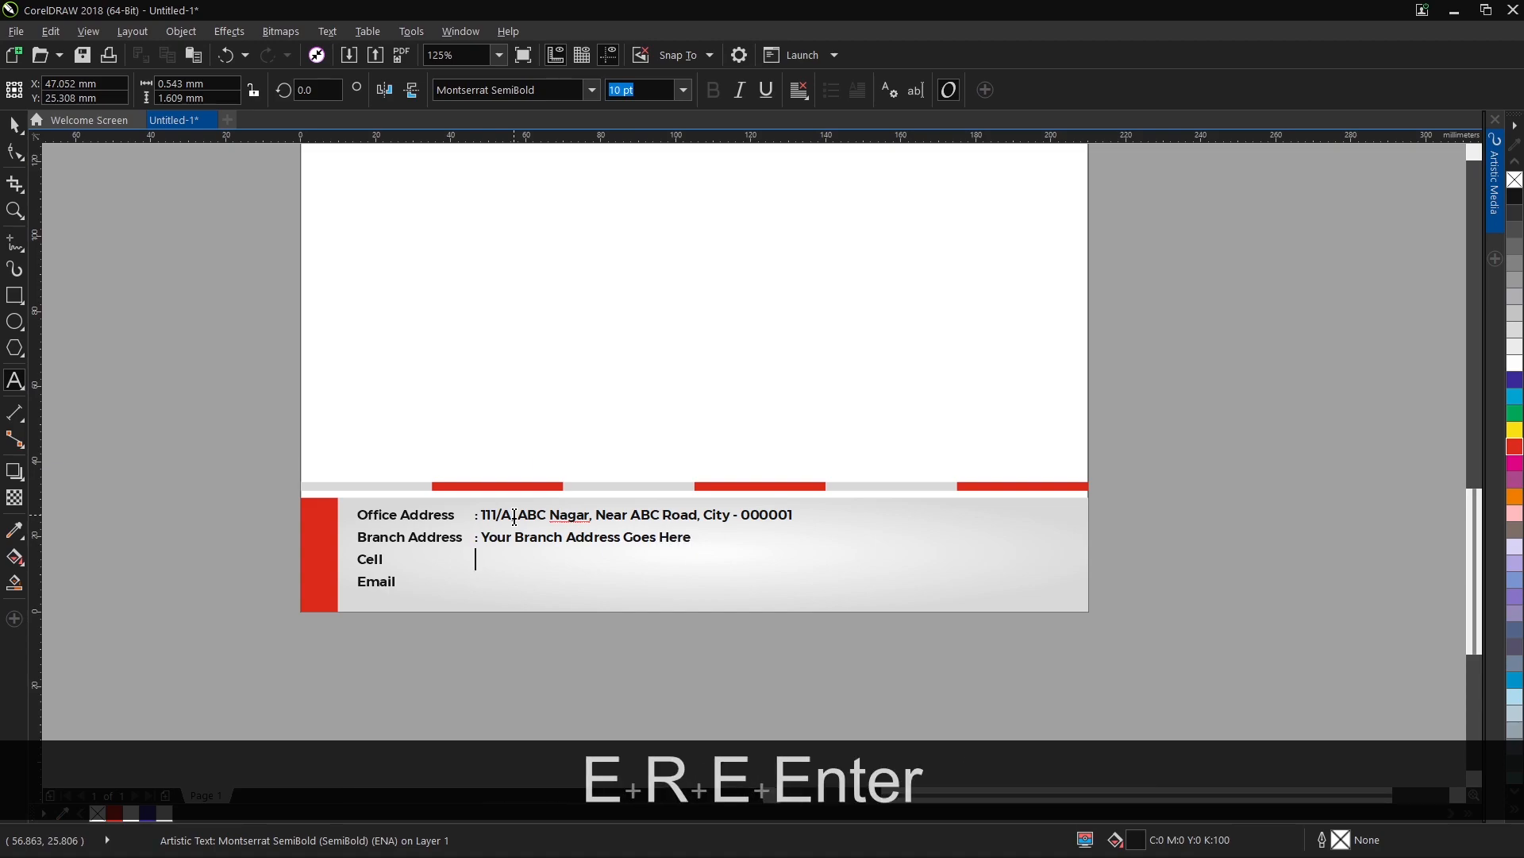
pyautogui.write(': +91')
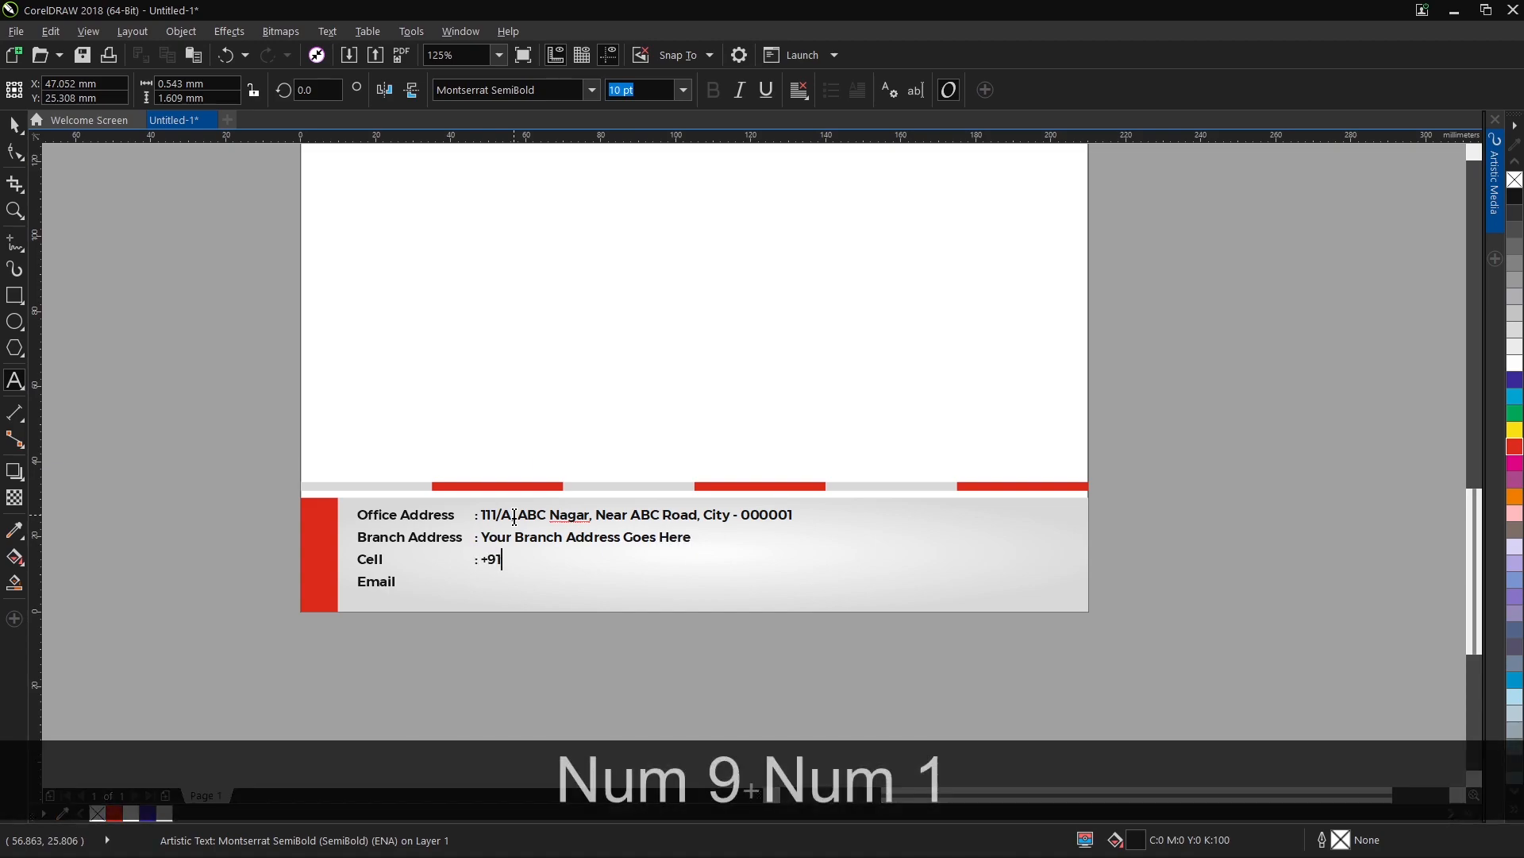
pyautogui.write(' 000 ')
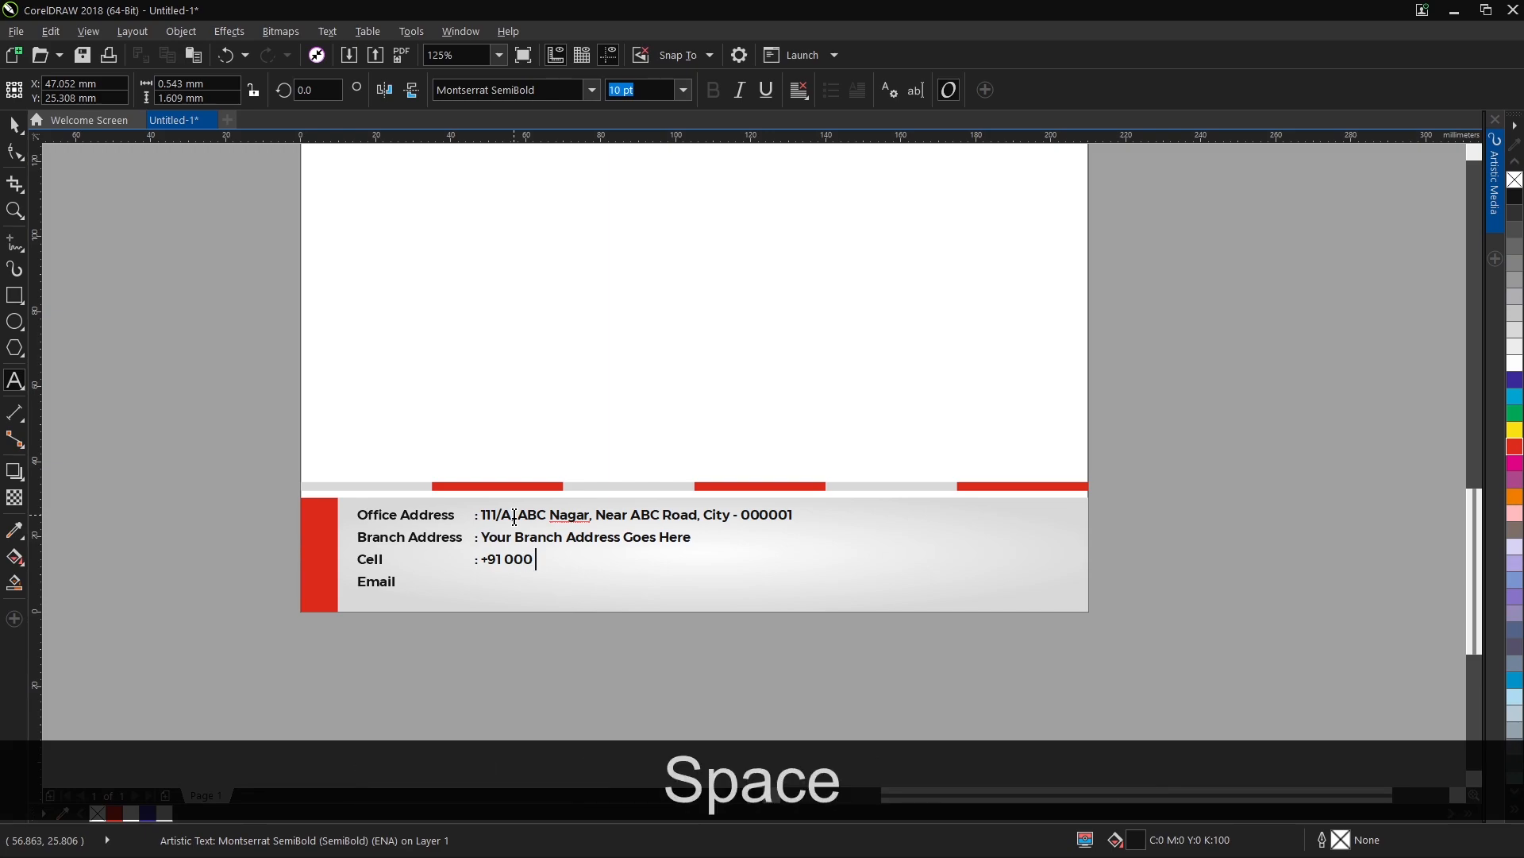
pyautogui.write('000 0000 : ')
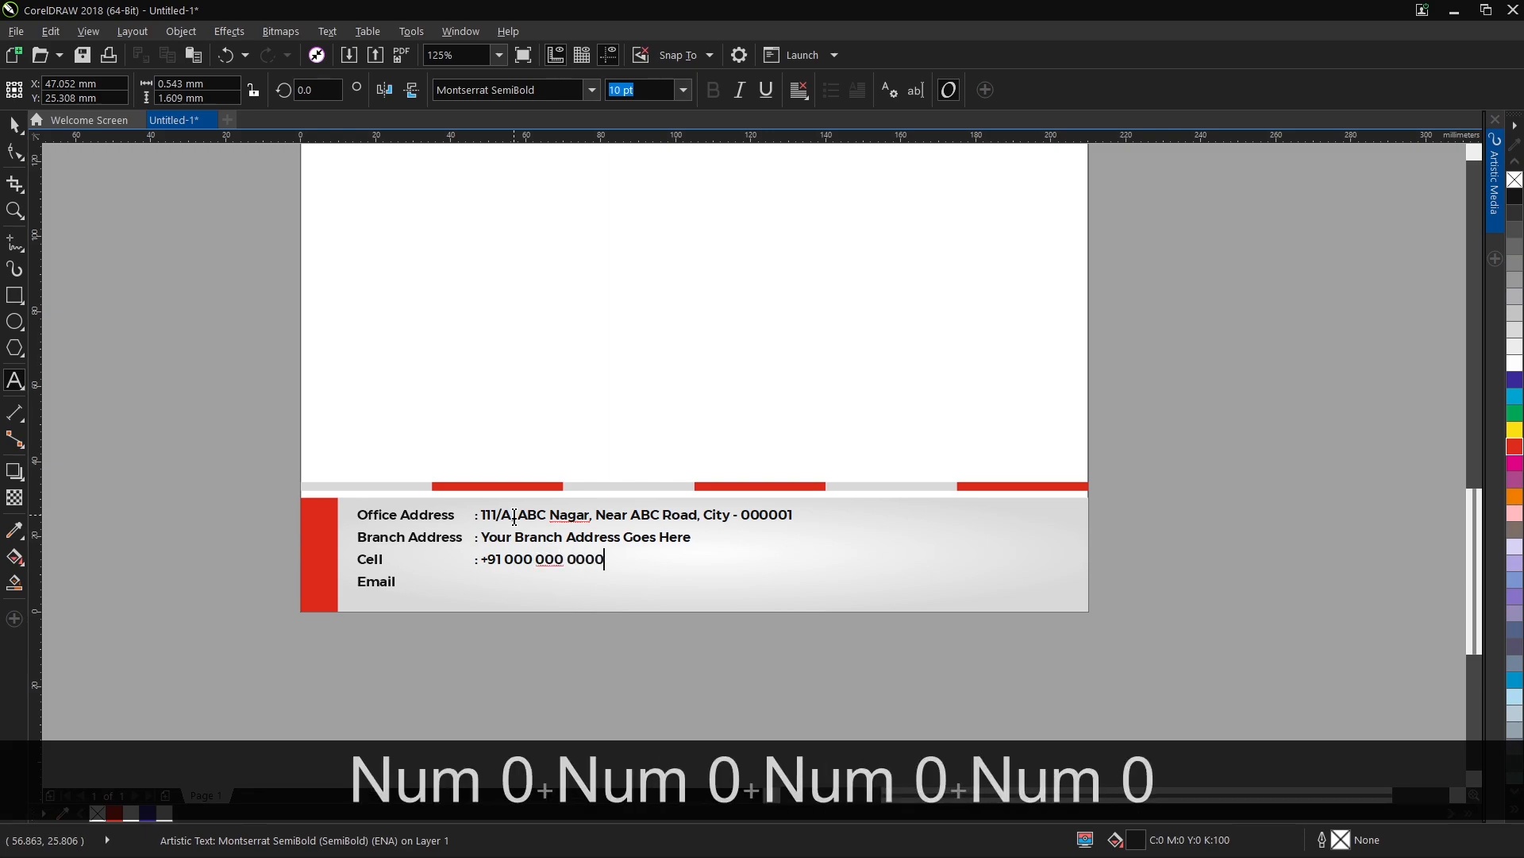
pyautogui.write('info')
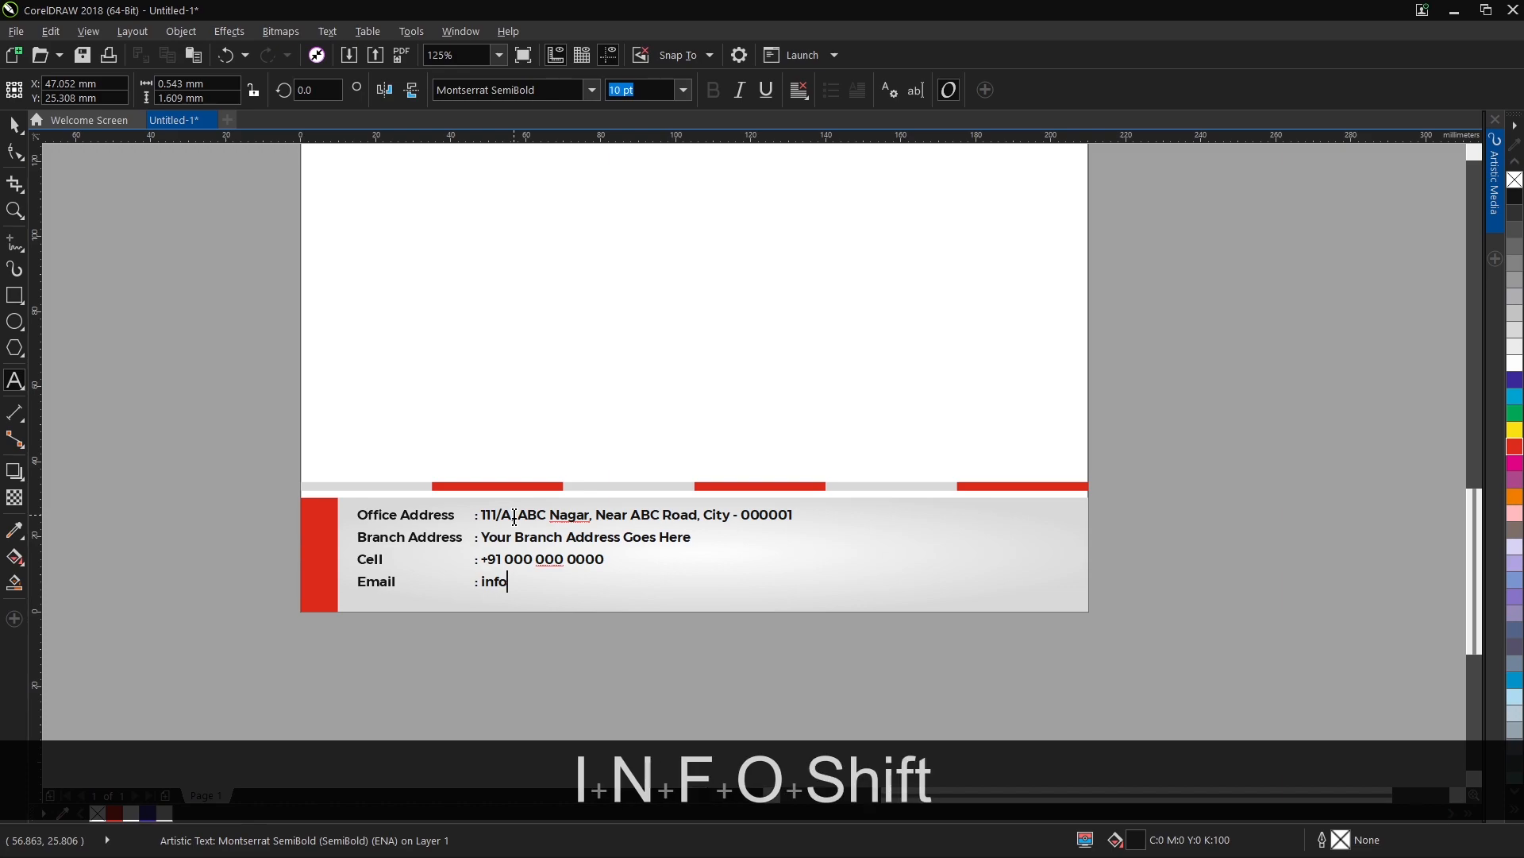
pyautogui.write('@mailaddress.com')
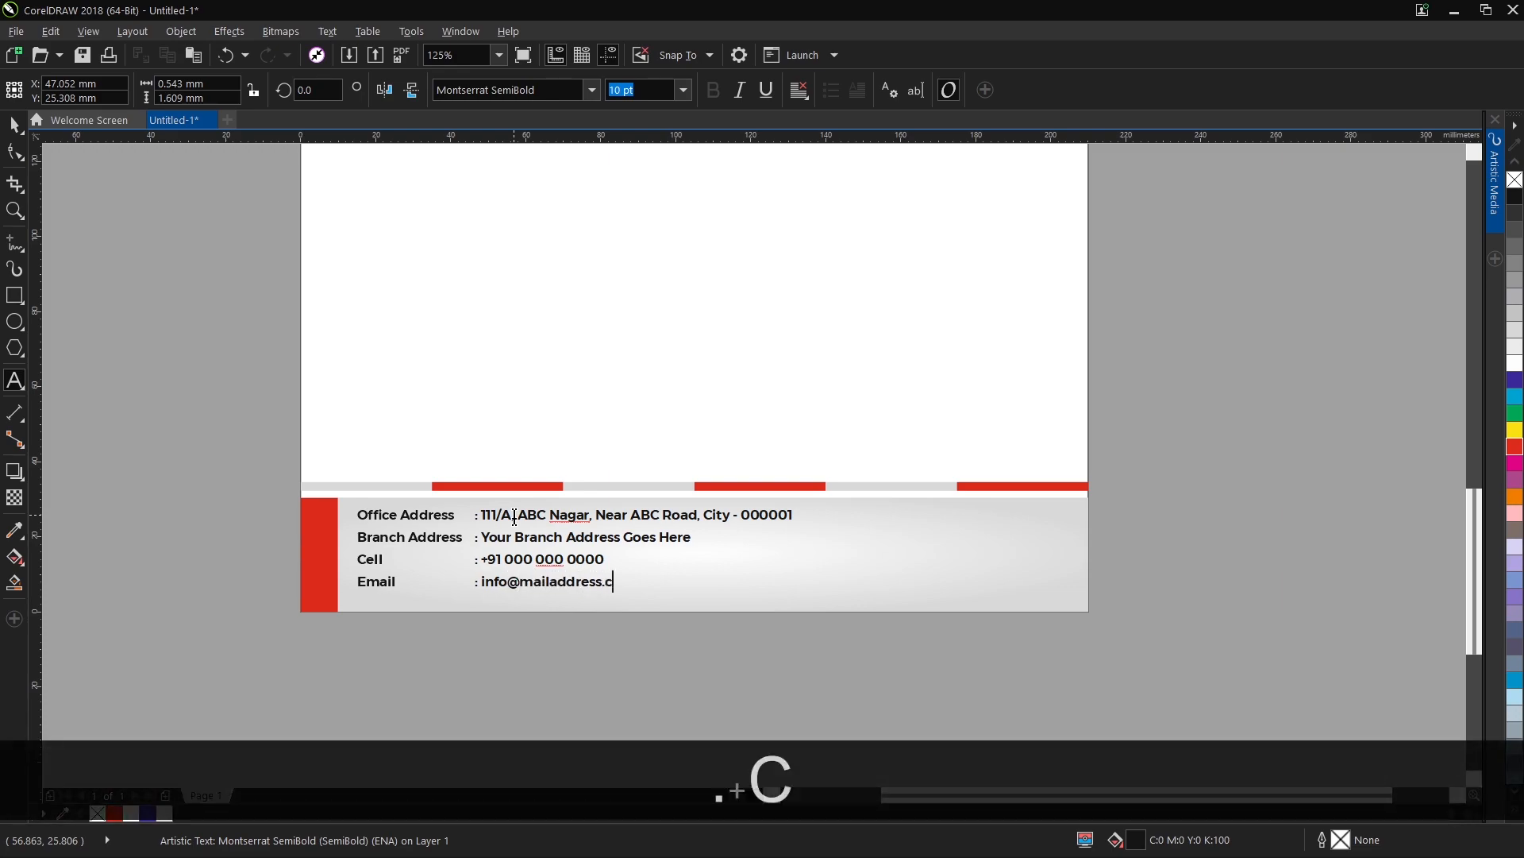
# Fill in the phone number and e-mail address beside the Cell and Email labels, each preceded by a colon.
pyautogui.click(14, 126)
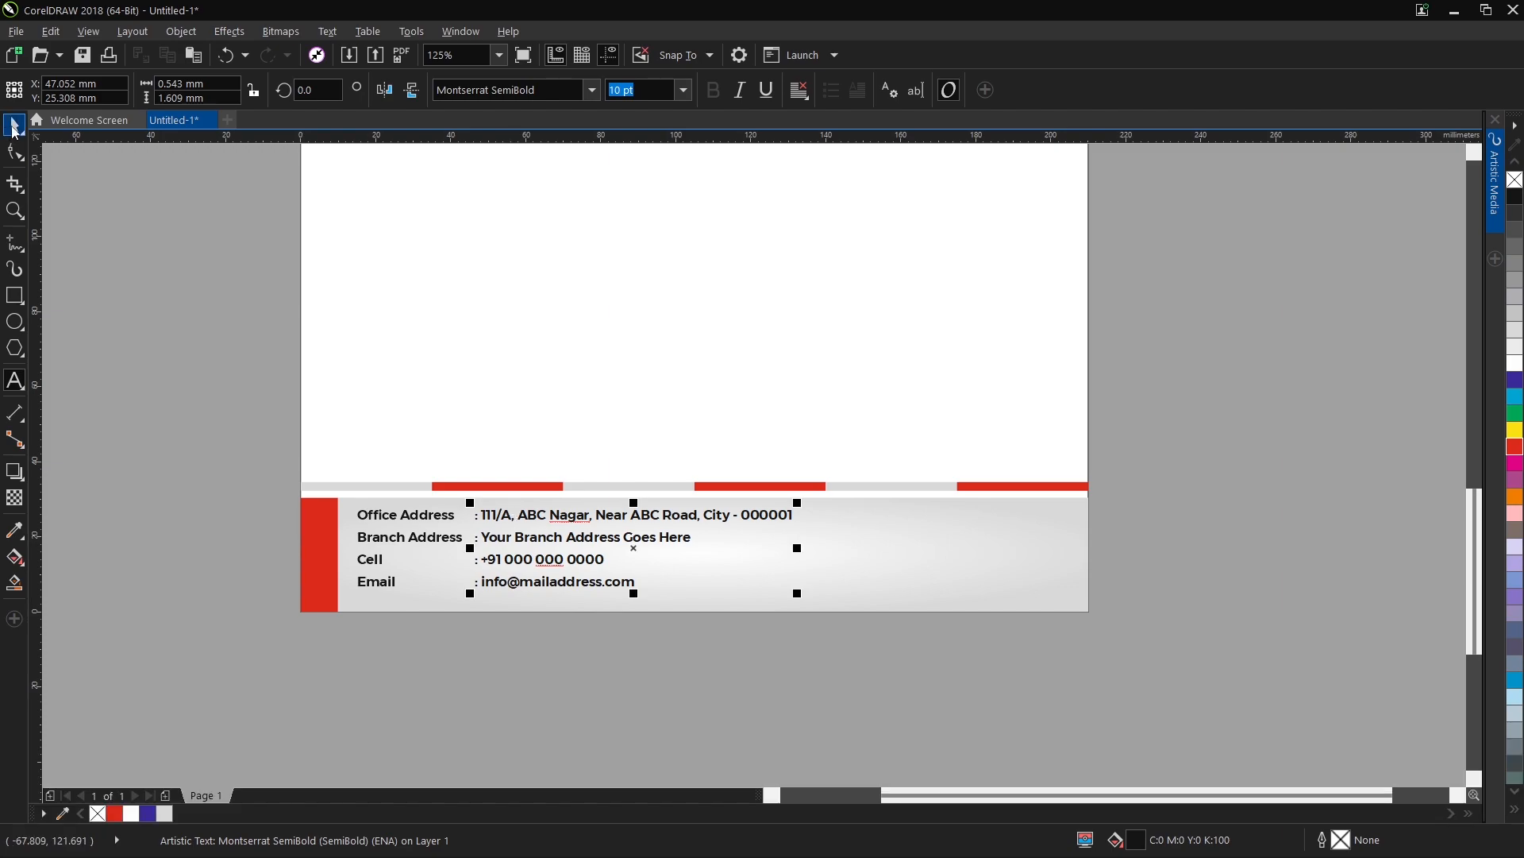
# Set the contact details block to Montserrat Medium and adjust its line spacing to match the label lines.
pyautogui.click(591, 92)
pyautogui.click(573, 175)
pyautogui.scroll(1, 458, 590)
pyautogui.press('F10')
pyautogui.moveTo(487, 569); pyautogui.dragTo(487, 590)
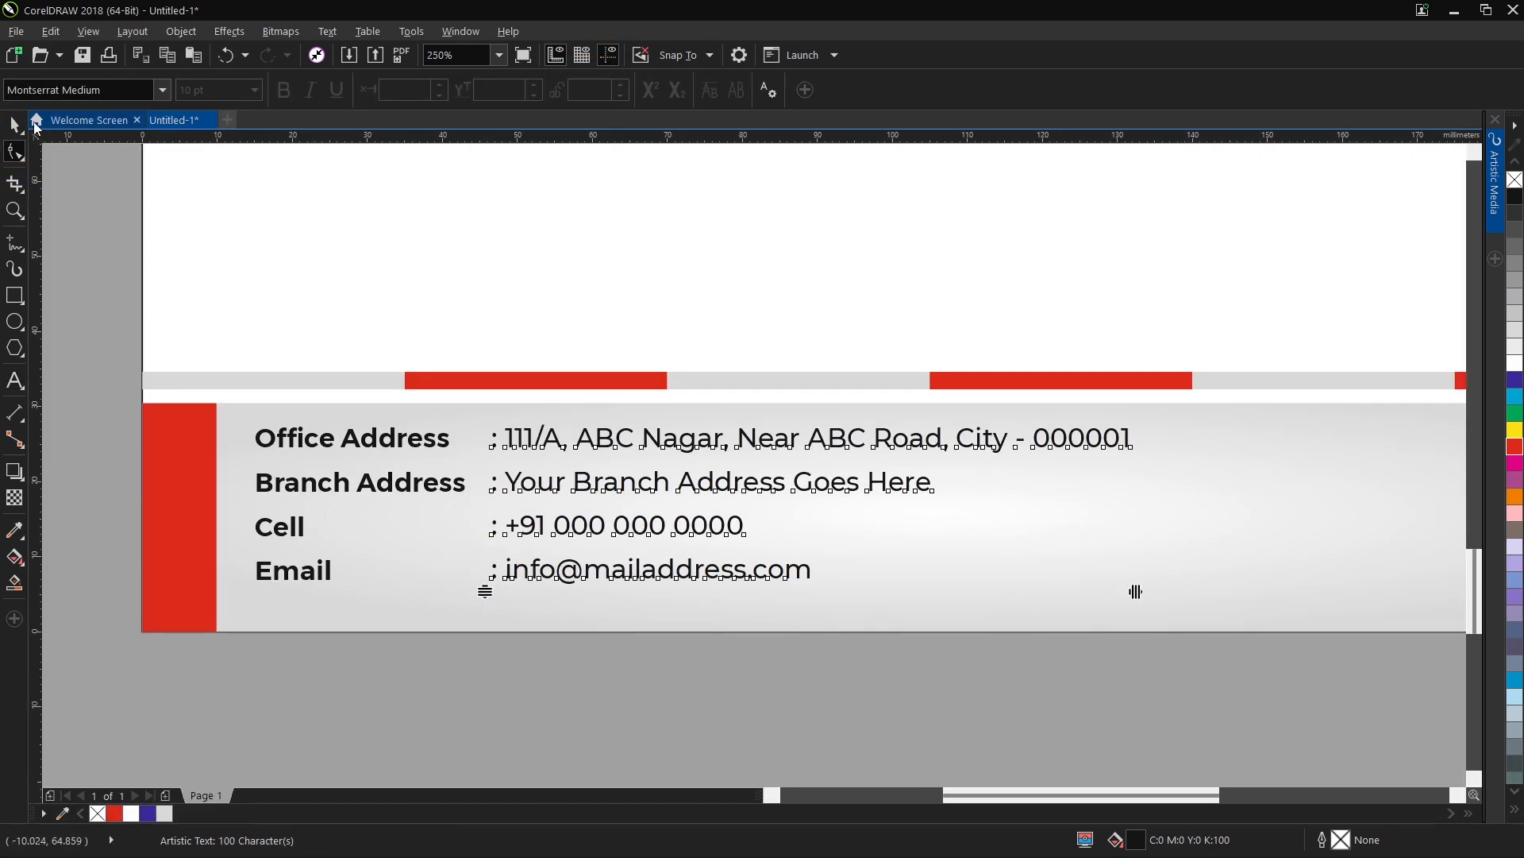
pyautogui.click(14, 124)
# Duplicate the header's web address line and place the copy just below the header, under the logo.
pyautogui.scroll(-1, 296, 597)
pyautogui.scroll(-1, 412, 657)
pyautogui.scroll(3, 461, 669)
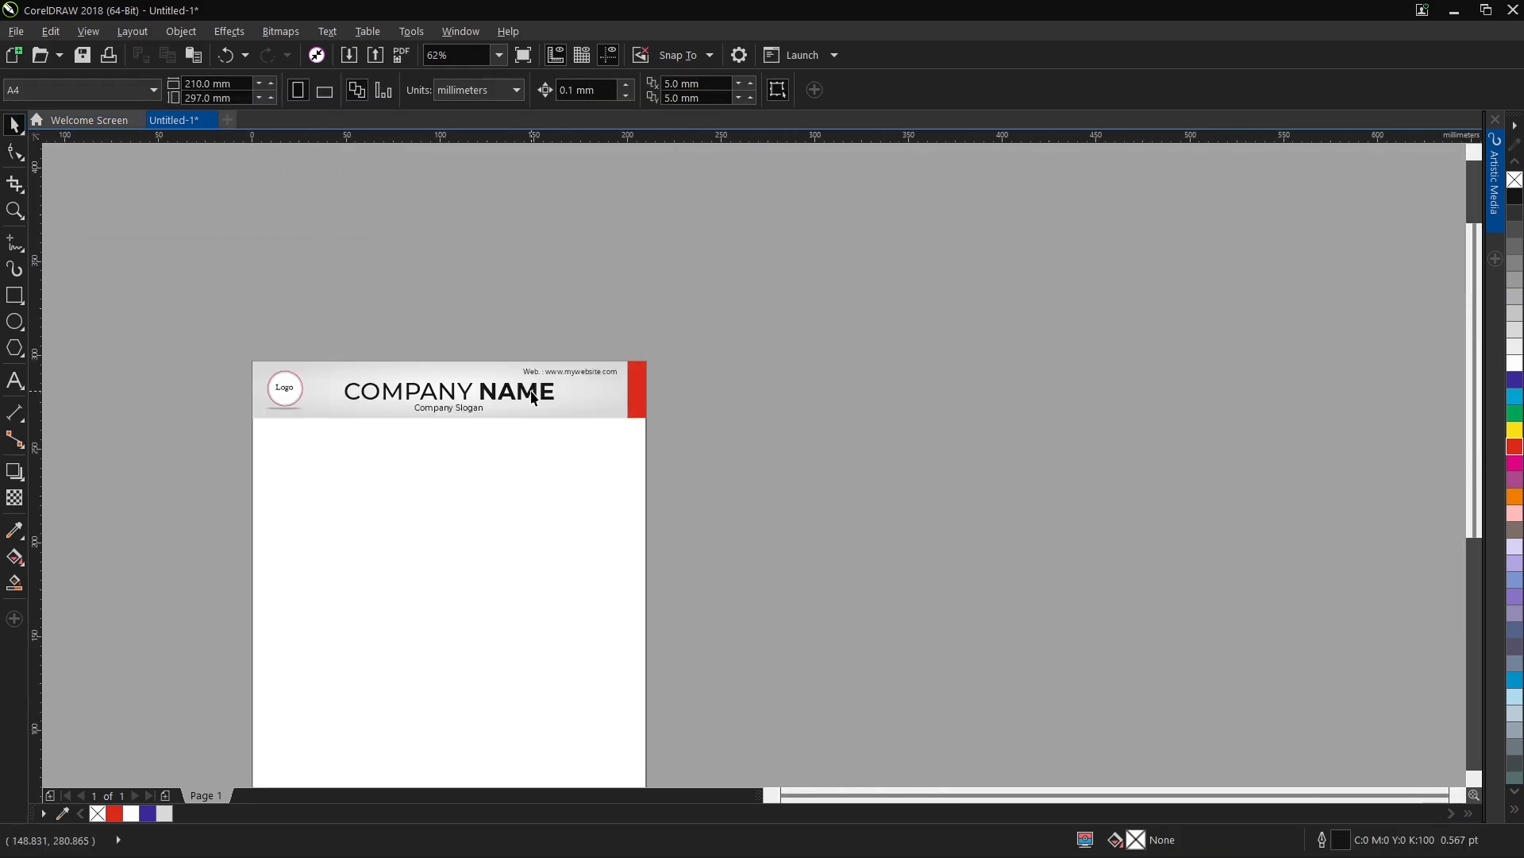
pyautogui.click(573, 372)
pyautogui.hotkey('ctrl', 'c')
pyautogui.hotkey('ctrl', 'v')
pyautogui.moveTo(573, 372); pyautogui.dragTo(320, 433)
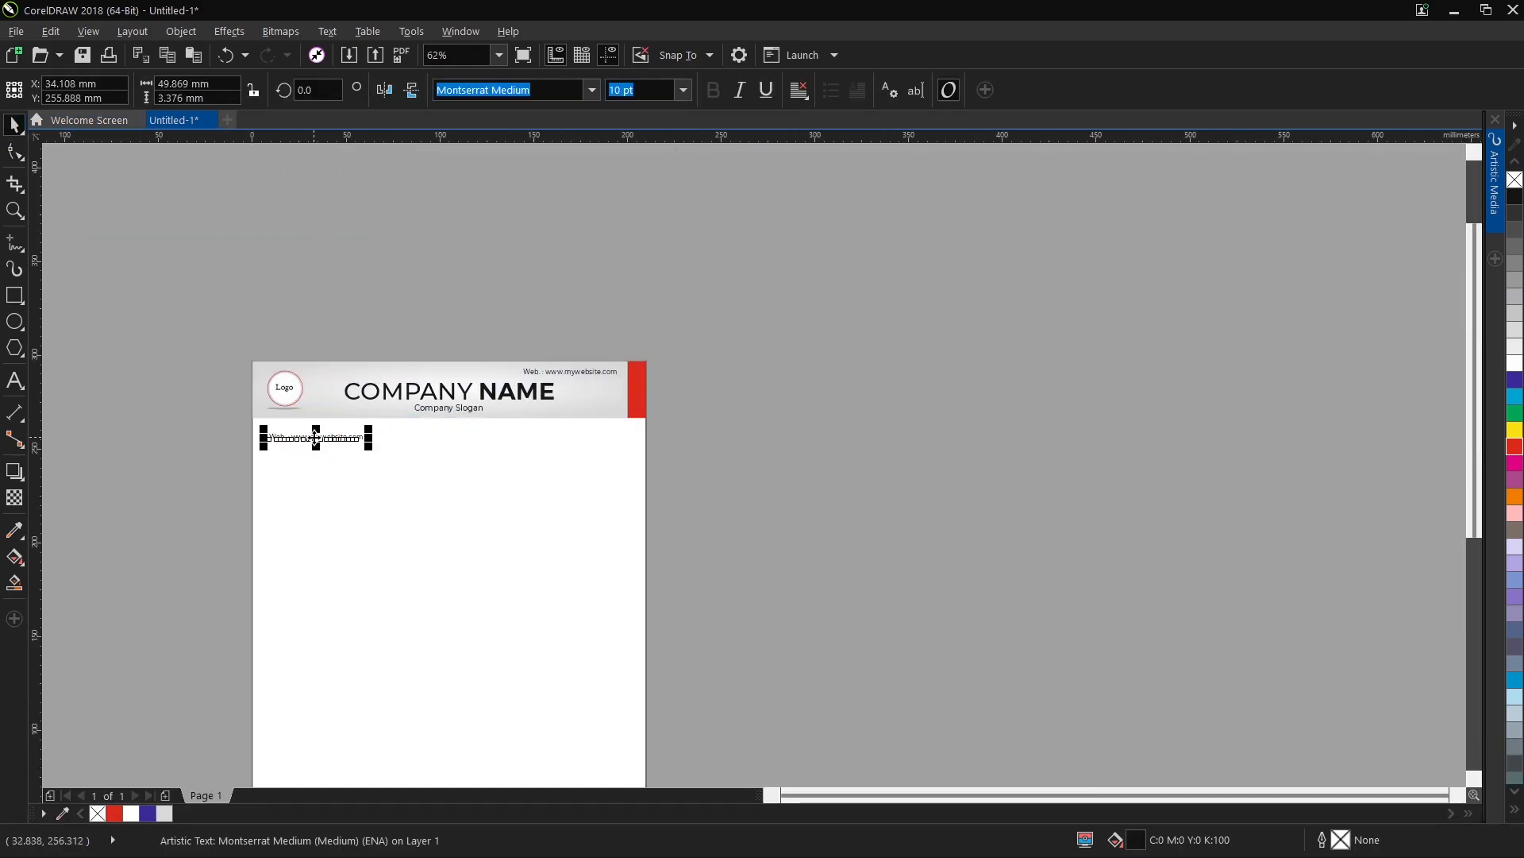
# Replace the copied line's text with "Date : " followed by a row of dots.
pyautogui.scroll(2, 321, 432)
pyautogui.doubleClick(317, 438)
pyautogui.hotkey('ctrl', 'a')
pyautogui.write('Date : .')
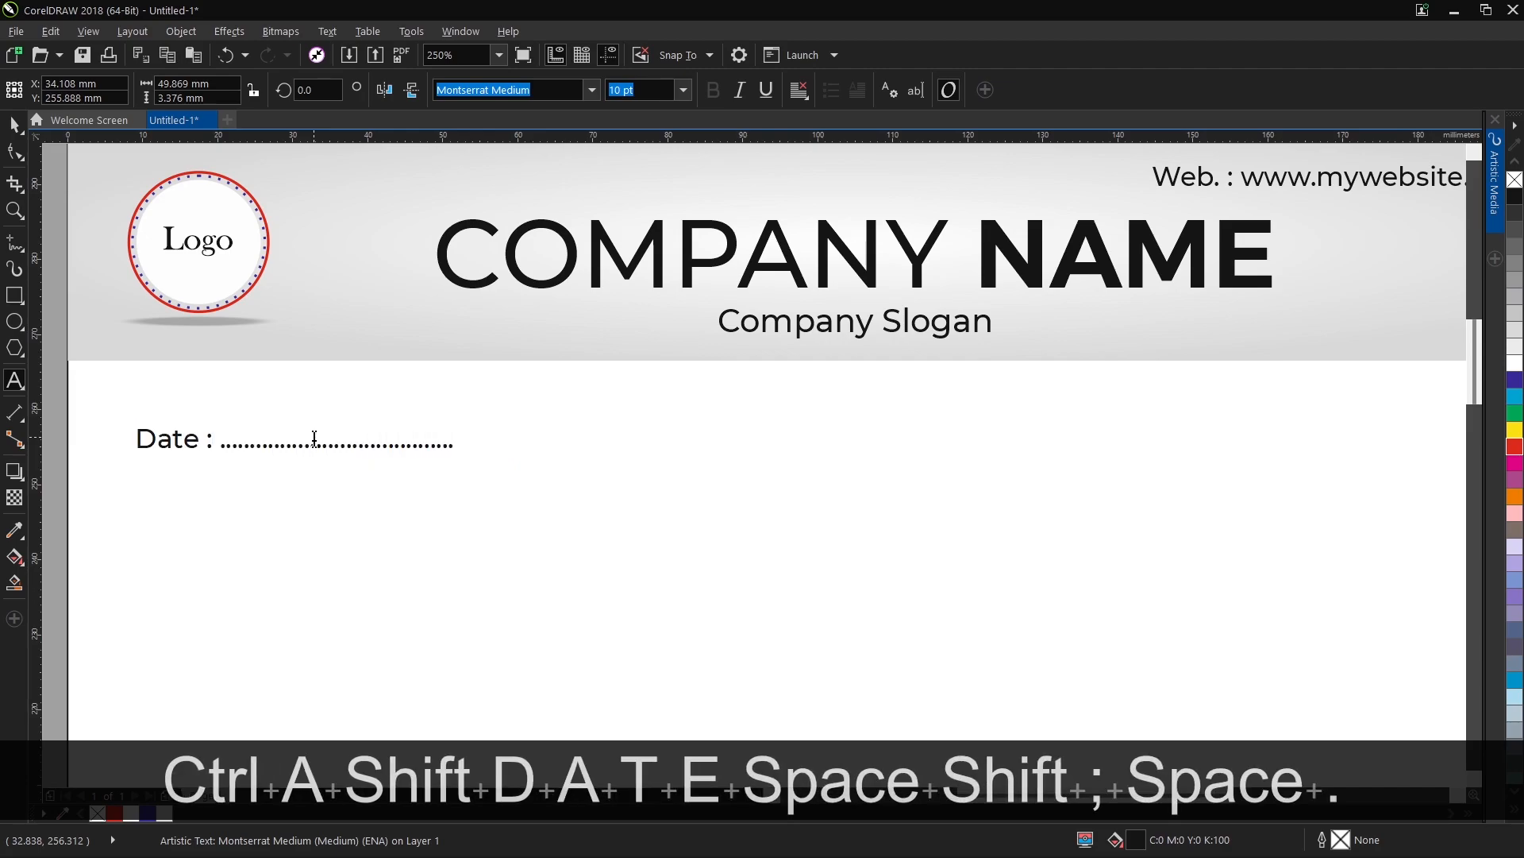
pyautogui.press('BackSpace')
pyautogui.press('BackSpace')
pyautogui.hotkey('ctrl', 'space')
pyautogui.scroll(-2, 318, 439)
pyautogui.hotkey('ctrl', 'z')
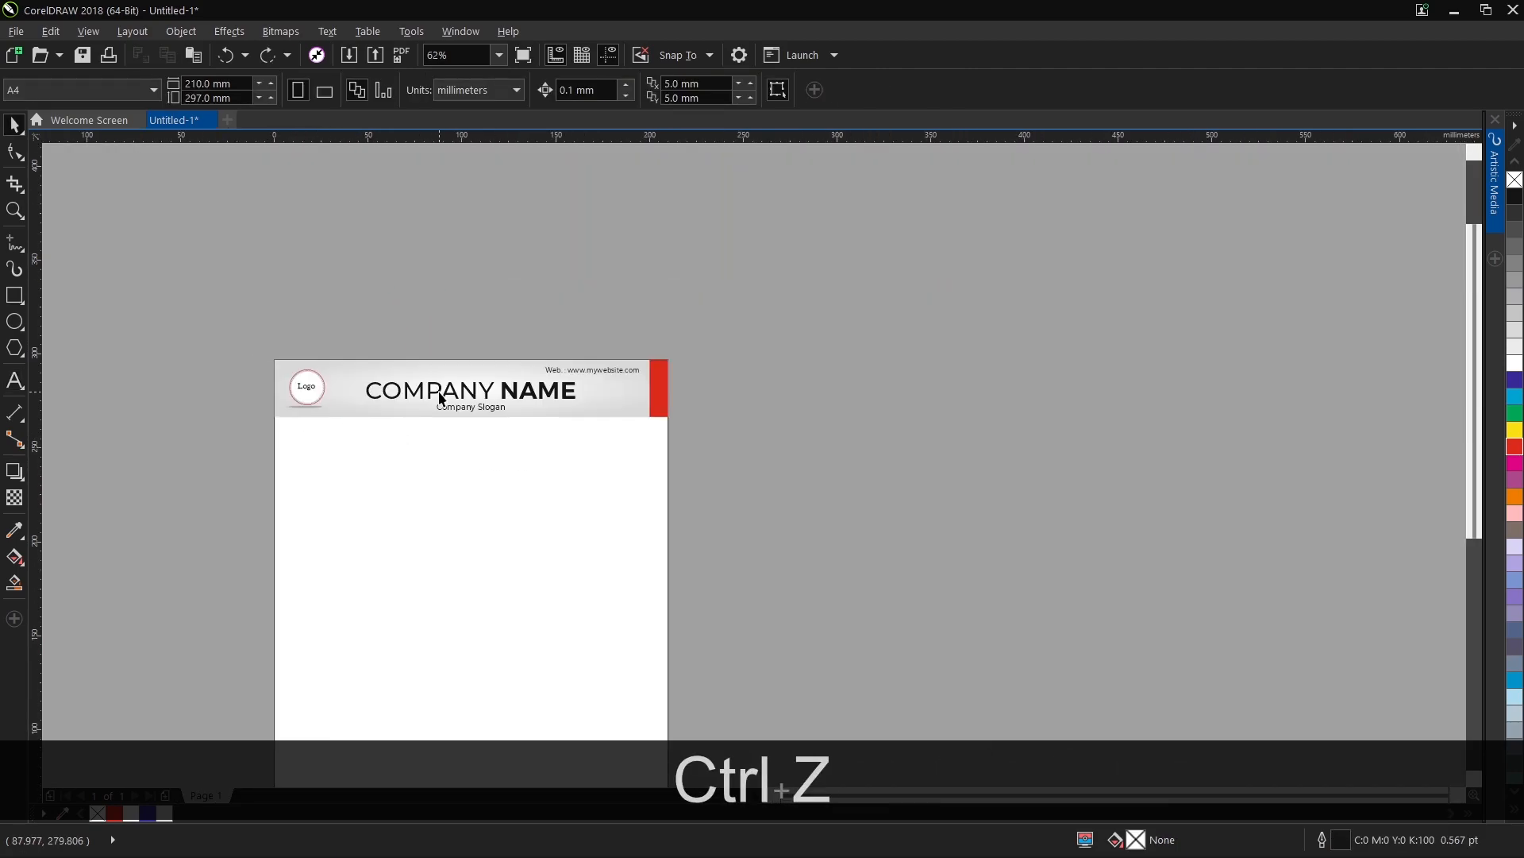
pyautogui.hotkey('ctrl', 'shift', 'z')
# Shorten the dotted line after "Date :" by removing dots from its end.
pyautogui.scroll(2, 355, 443)
pyautogui.hotkey('ctrl', 'space')
pyautogui.click(354, 446)
pyautogui.press('BackSpace')
pyautogui.press('BackSpace')
pyautogui.press('BackSpace')
pyautogui.press('BackSpace')
pyautogui.press('BackSpace')
pyautogui.press('BackSpace')
pyautogui.press('BackSpace')
pyautogui.press('BackSpace')
pyautogui.press('BackSpace')
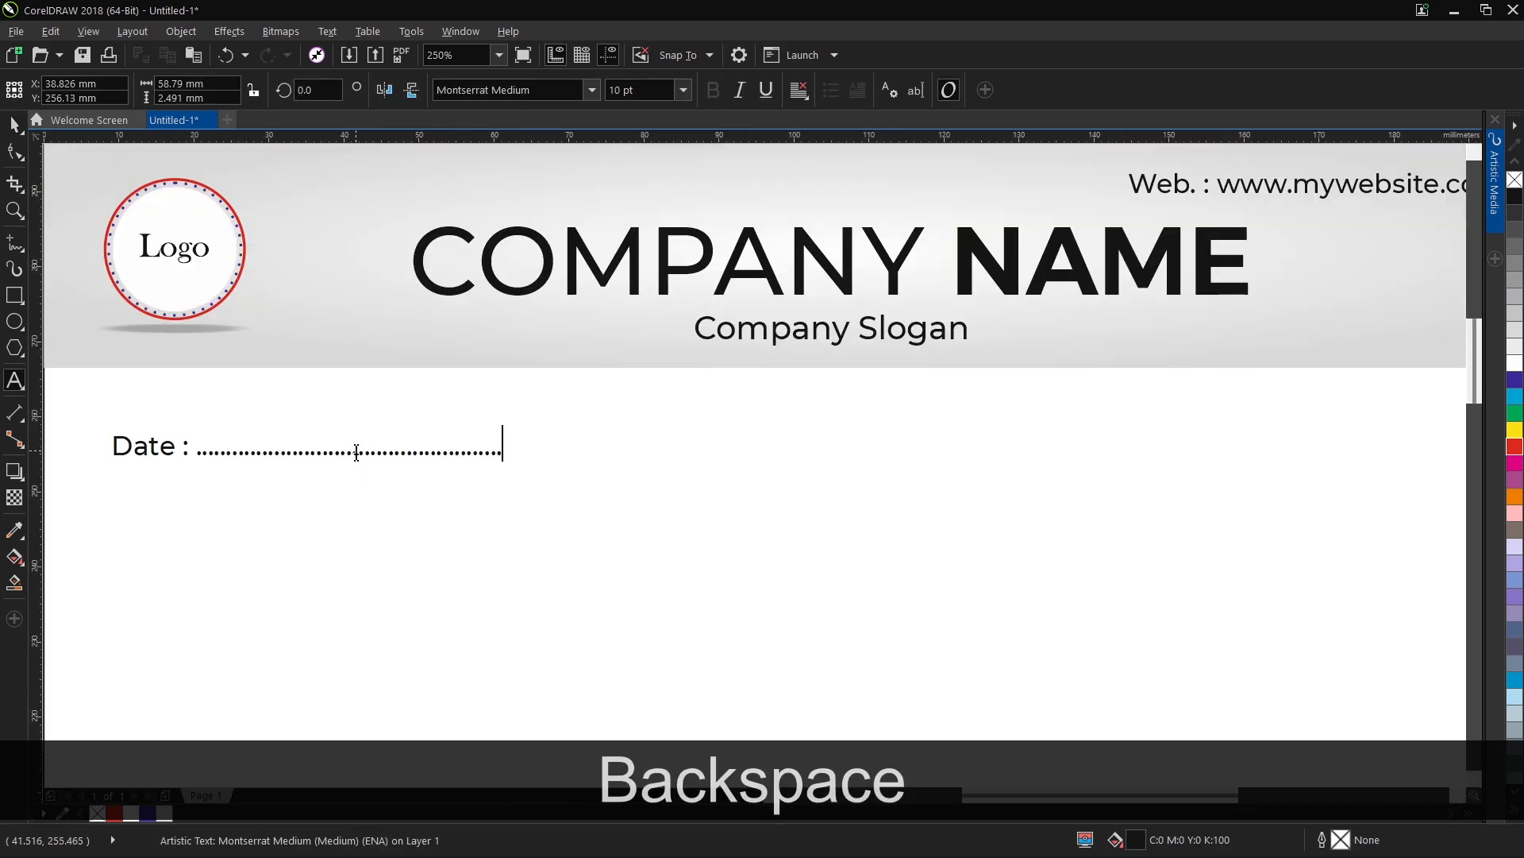
pyautogui.click(14, 125)
pyautogui.scroll(-2, 330, 349)
pyautogui.press('z')
pyautogui.scroll(-1, 721, 276)
pyautogui.moveTo(469, 274); pyautogui.dragTo(704, 582)
pyautogui.click(15, 126)
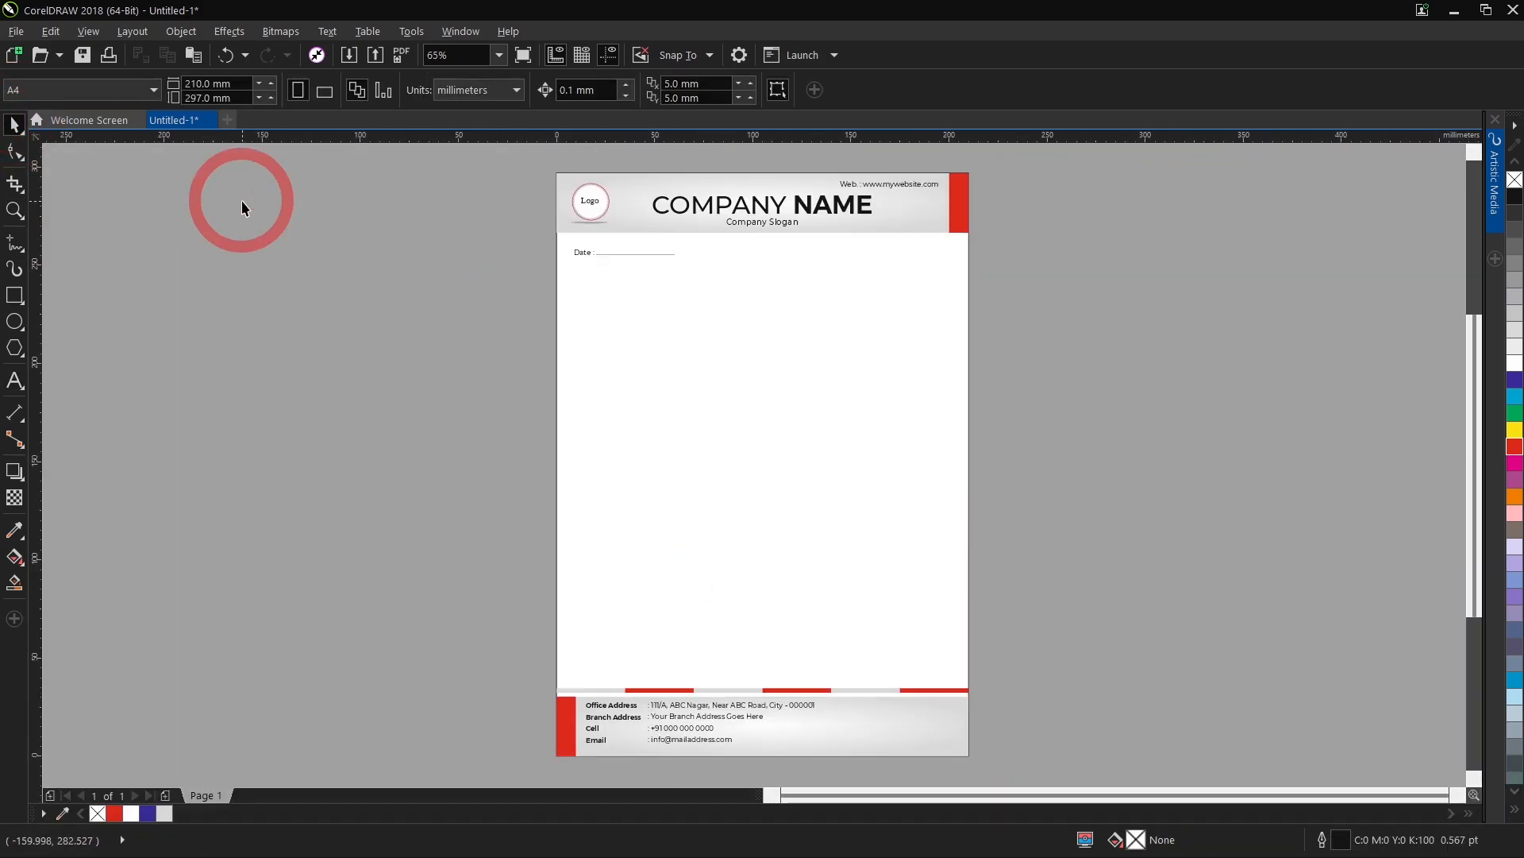